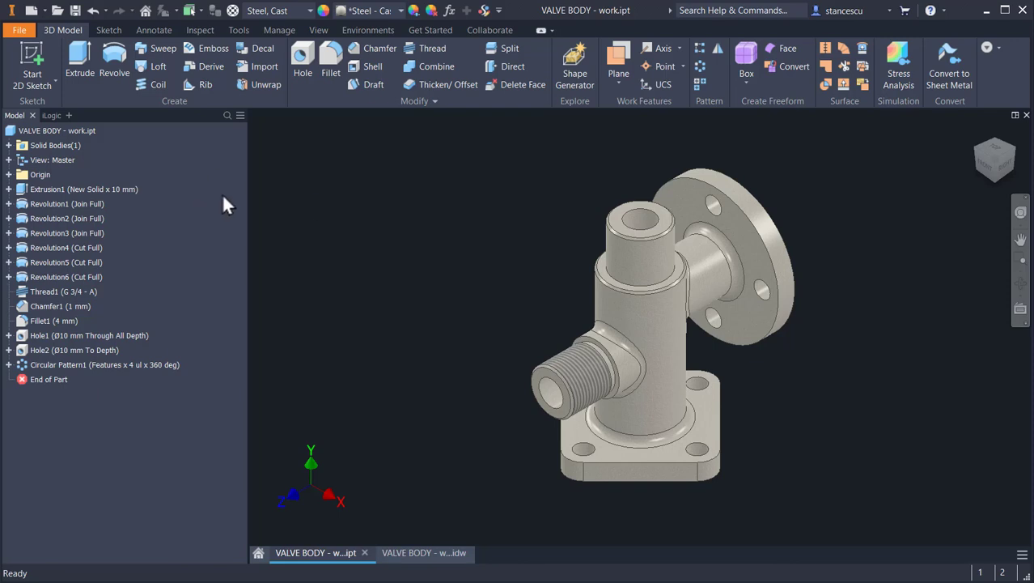
- Open the iLogic form Form 1 and set ThreadedFeature to 70 mm and FlangedFeature to 95 mm
left_click(50, 115)
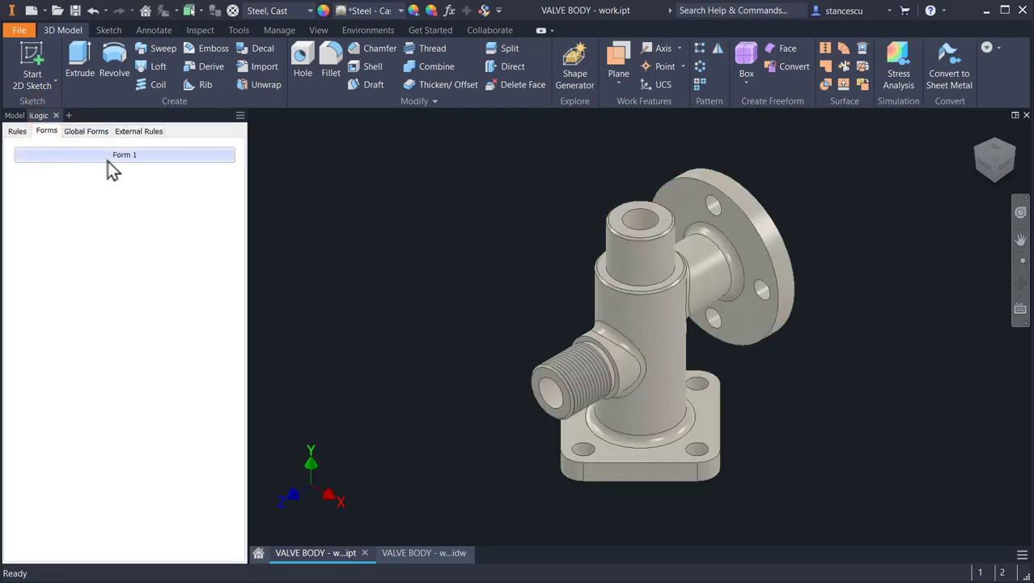
left_click(116, 155)
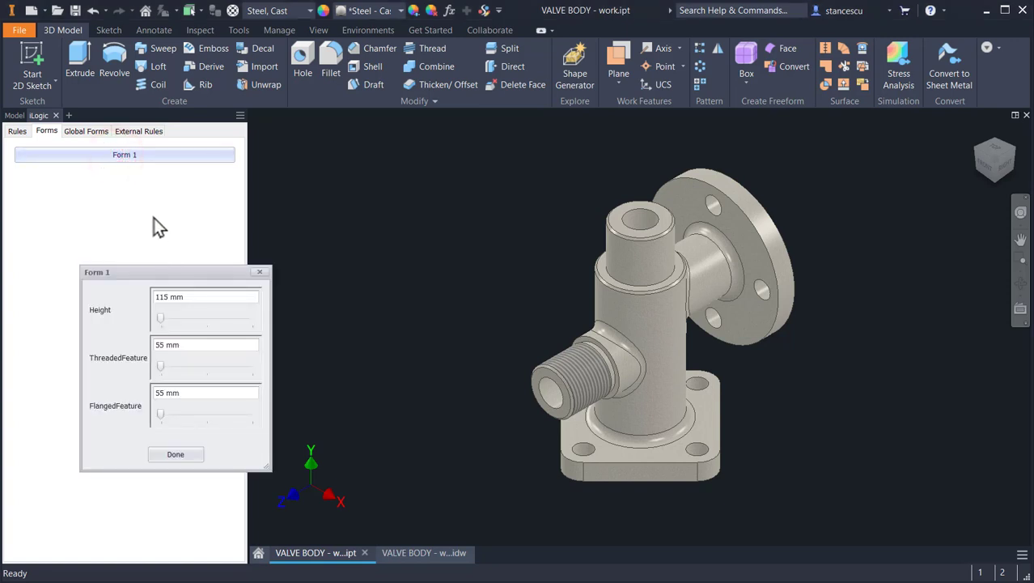
left_click_drag(186, 278, 398, 155)
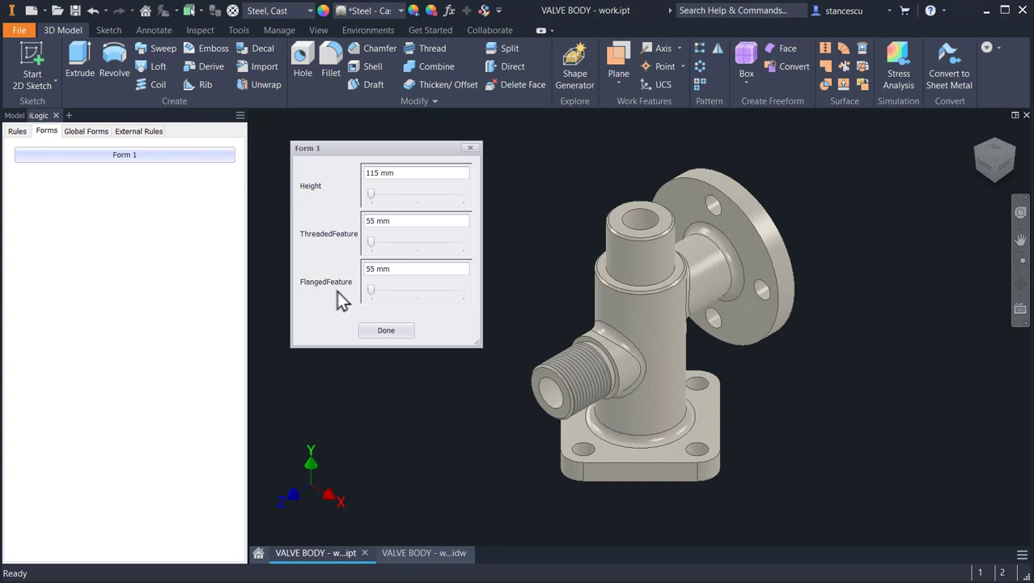
left_click(369, 241)
left_click(417, 244)
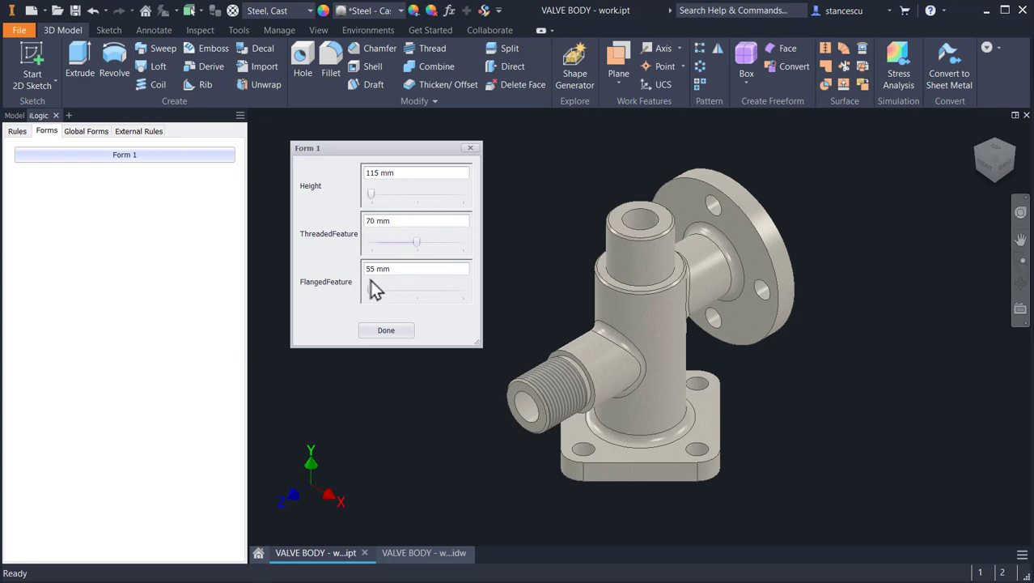
left_click_drag(371, 291, 486, 294)
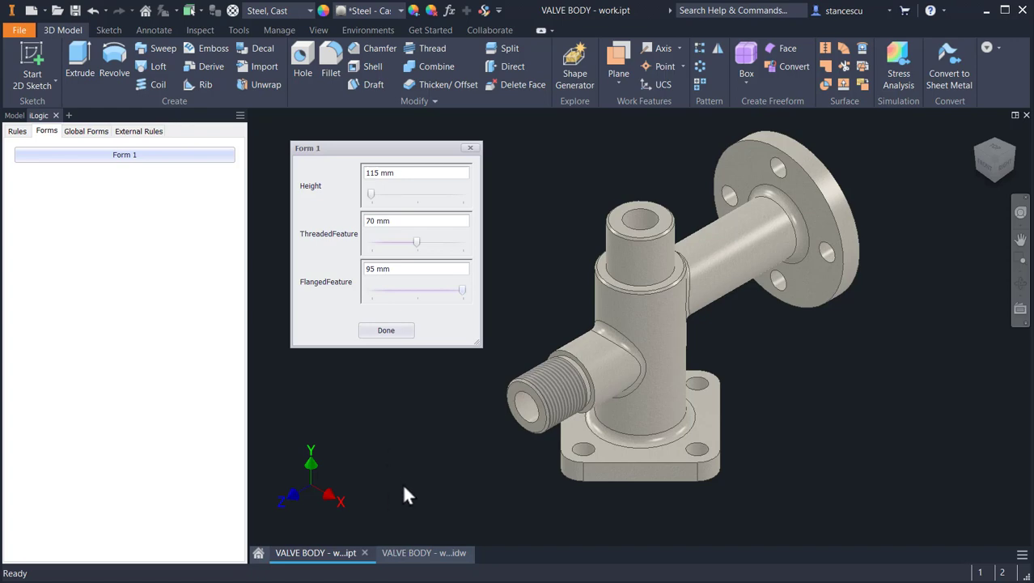
- Check the threaded and flanged length dimensions in the VALVE BODY - work.idw drawing, keeping the form clear of the views
left_click(409, 552)
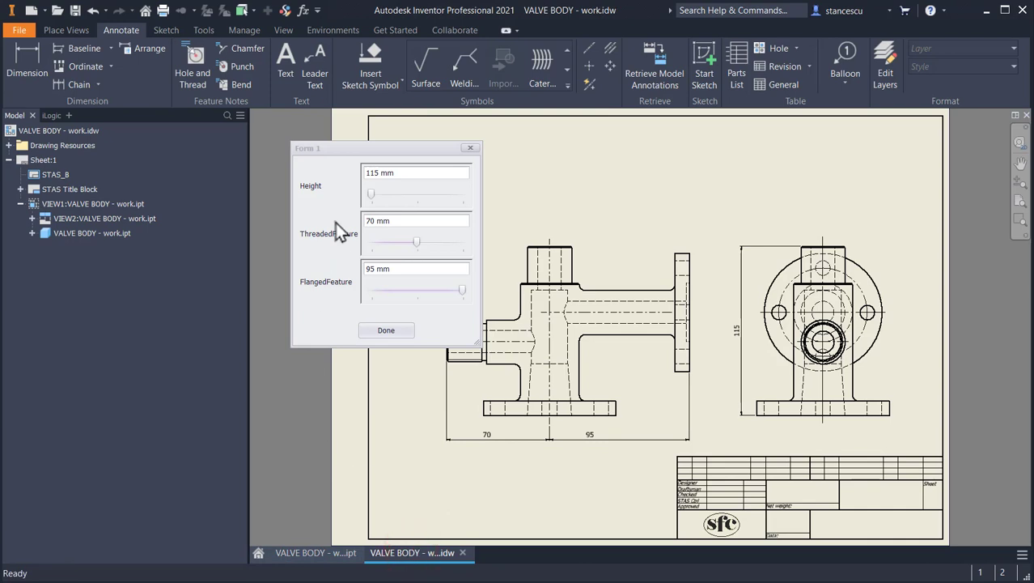
left_click_drag(372, 147, 231, 206)
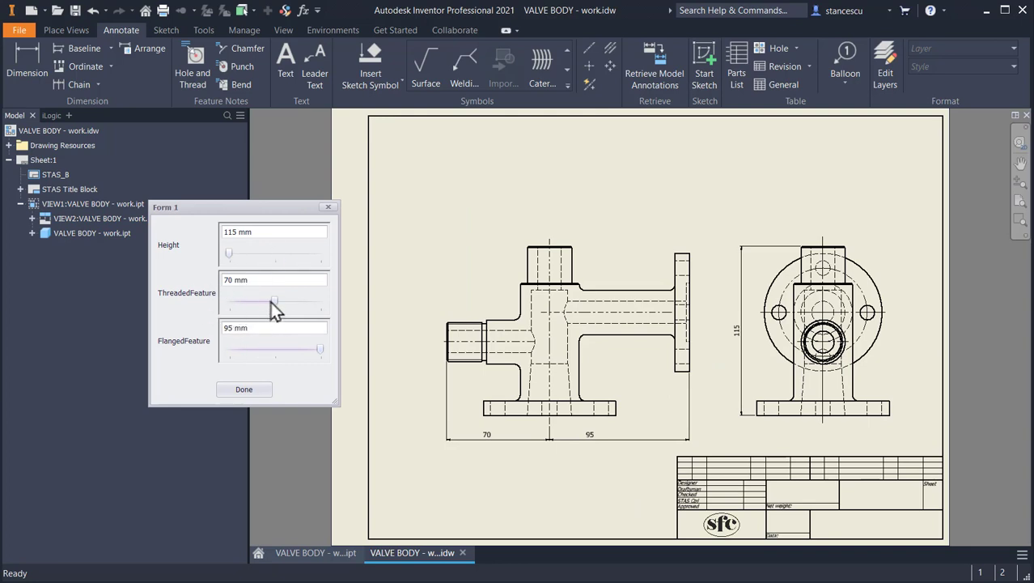
left_click(310, 555)
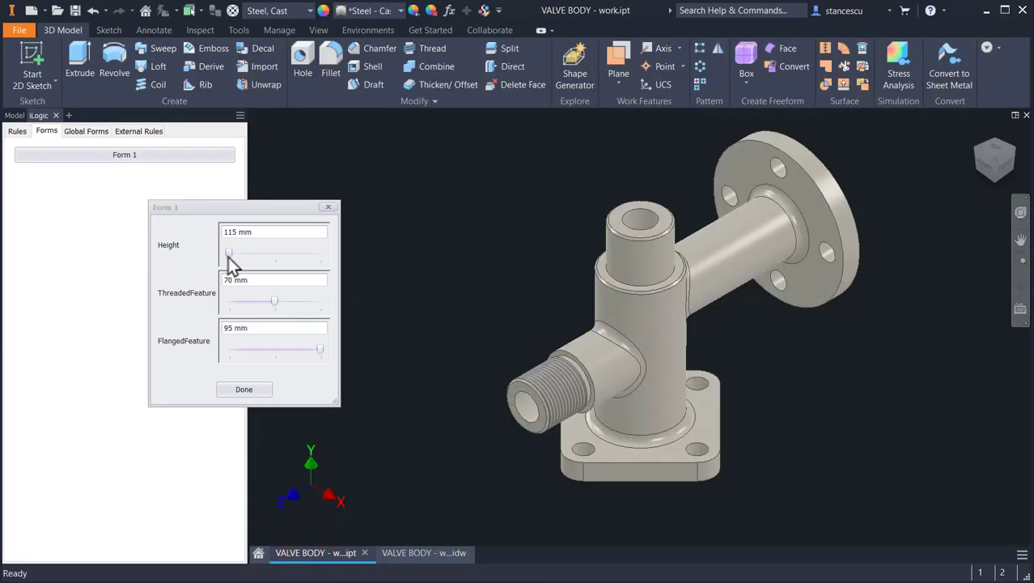
- Set Height to 130 mm in the part's form and check the overall height dimension in the drawing
left_click_drag(228, 256, 275, 256)
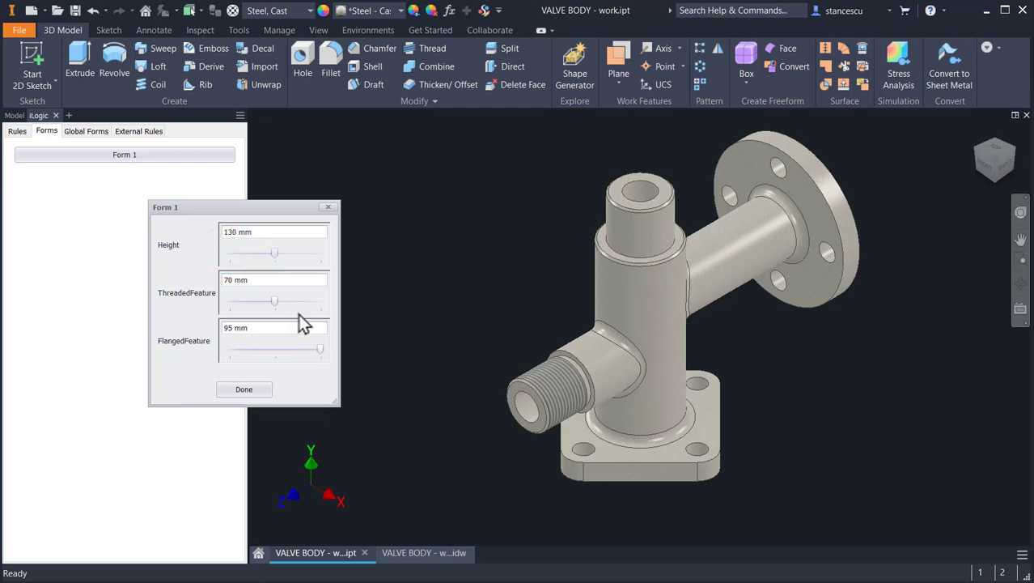
left_click(406, 559)
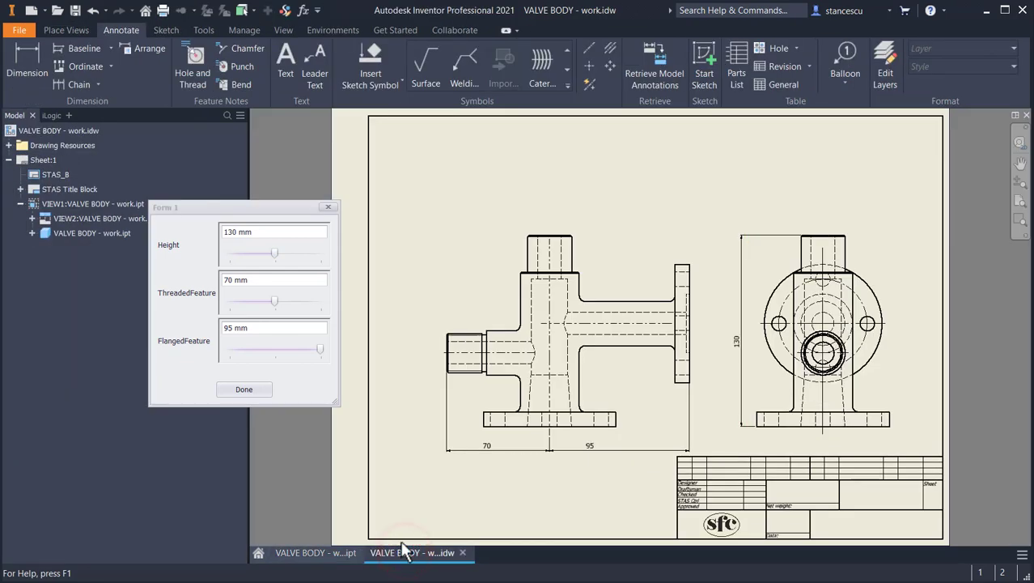
left_click(741, 324)
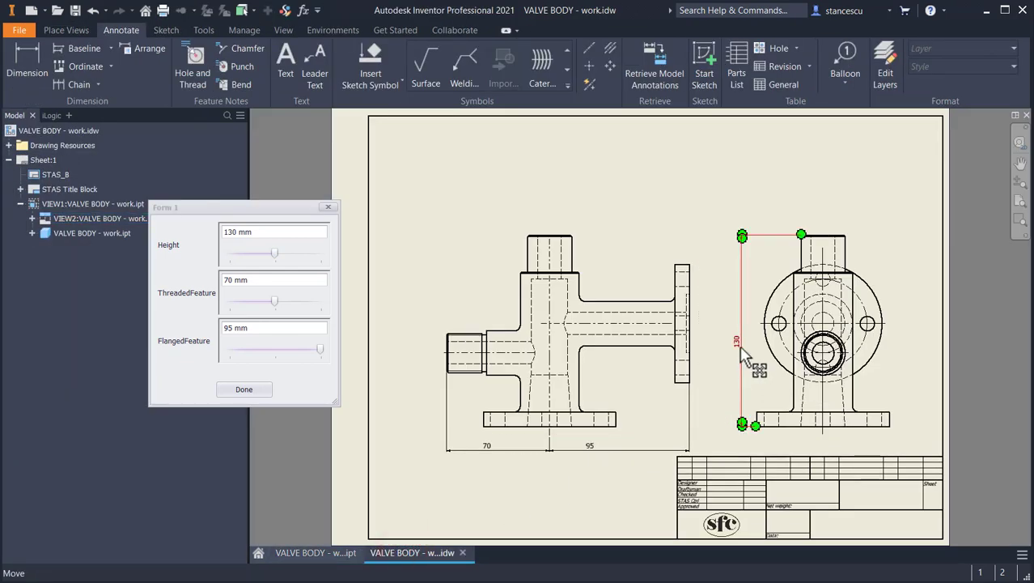
left_click(737, 382)
left_click(738, 380)
left_click(712, 380)
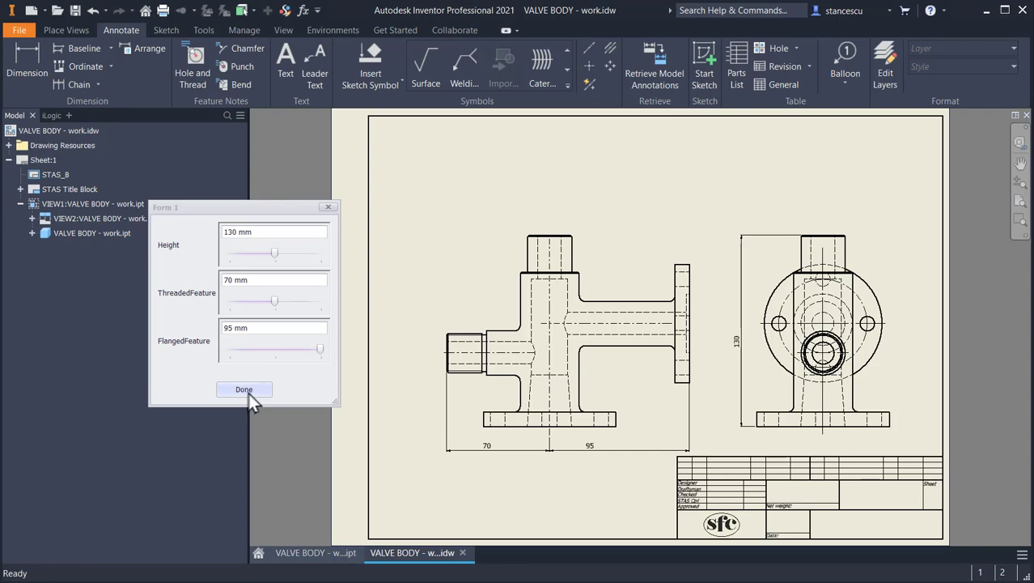
- Set the valve body's Height to 145 mm in the part's iLogic form
left_click(312, 553)
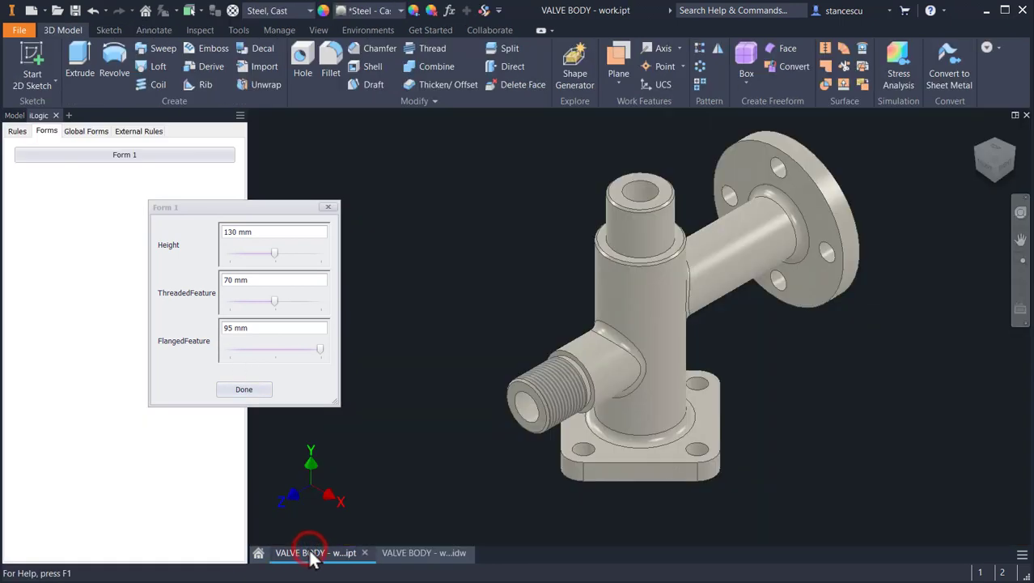
left_click(272, 254)
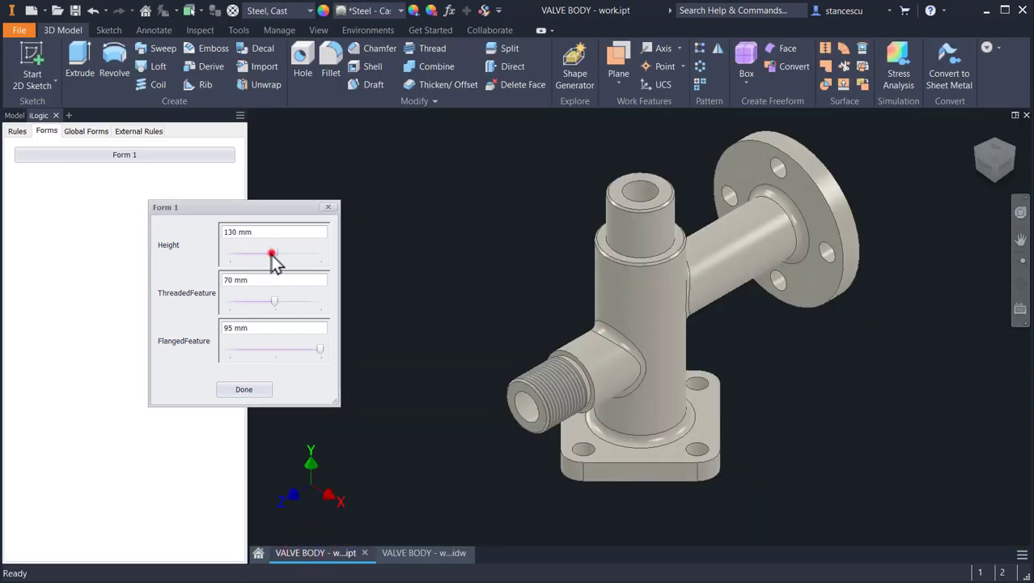
left_click_drag(272, 254, 321, 254)
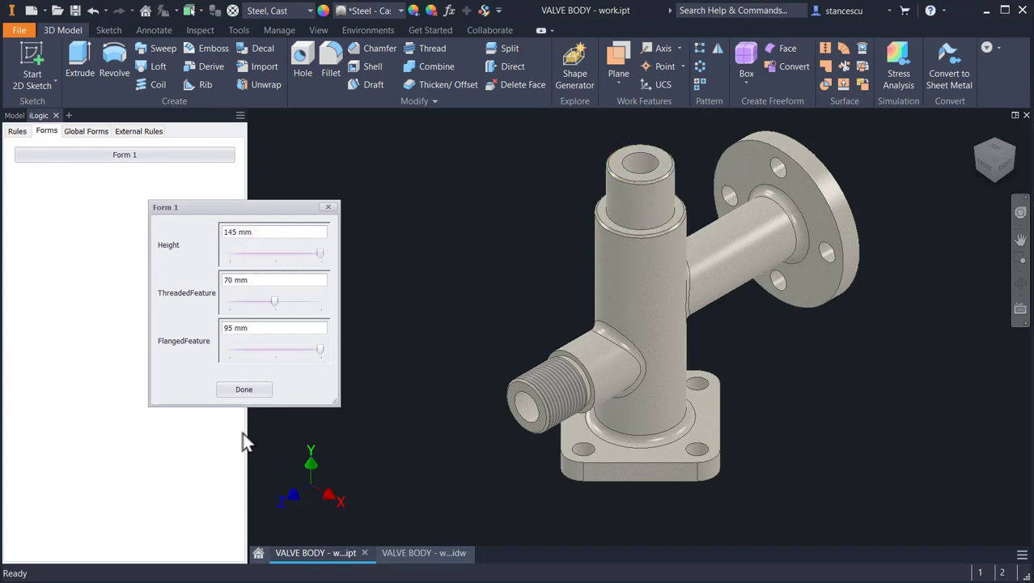
- Move the drawing views upward on the sheet so the side view clears the title block
left_click(423, 553)
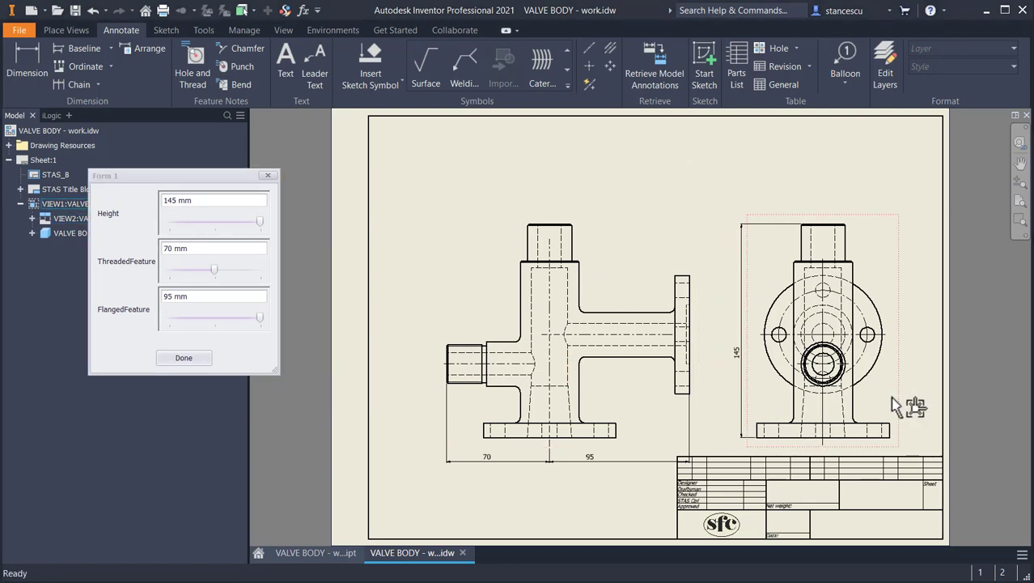
mouse_move(891, 396)
left_mouse_down()
mouse_move(908, 377)
mouse_move(914, 310)
left_mouse_up()
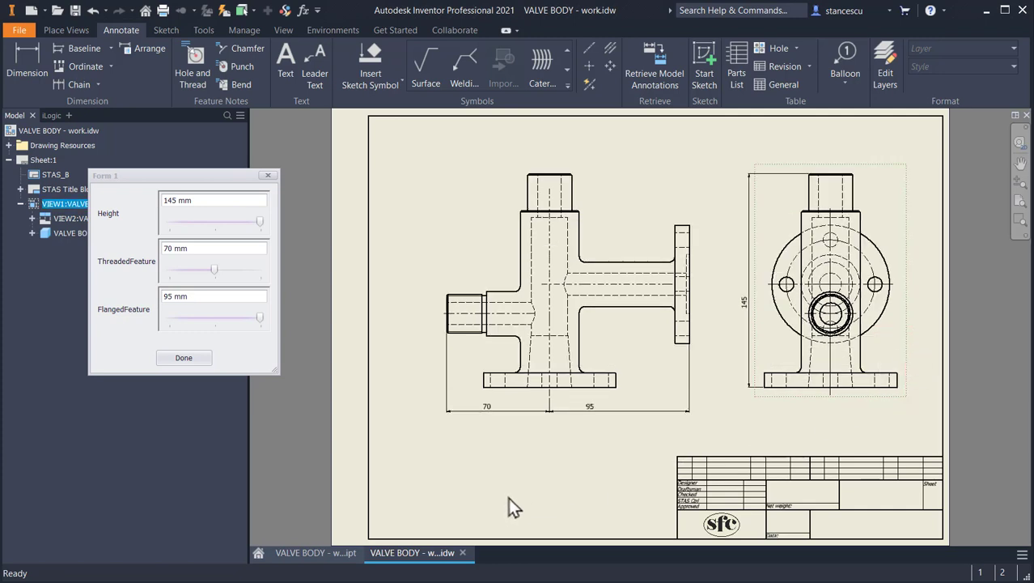
left_click(728, 432)
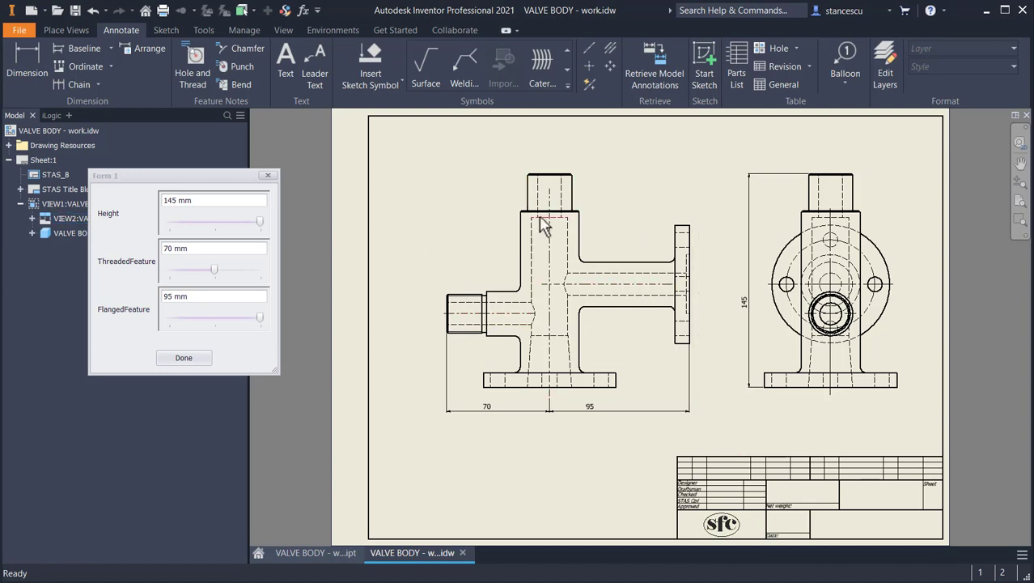
left_click(489, 320)
left_click(548, 373)
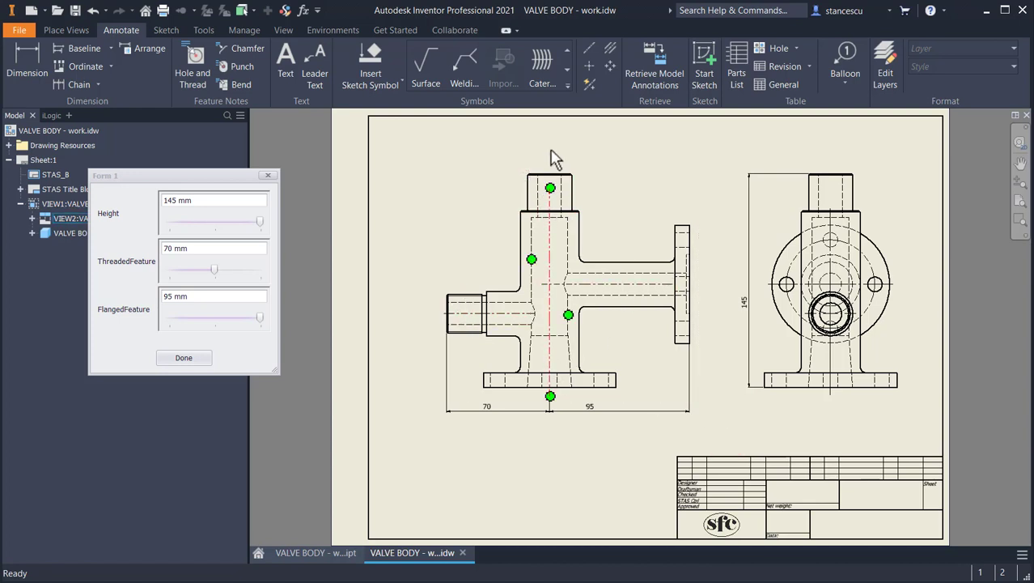
left_click(448, 220)
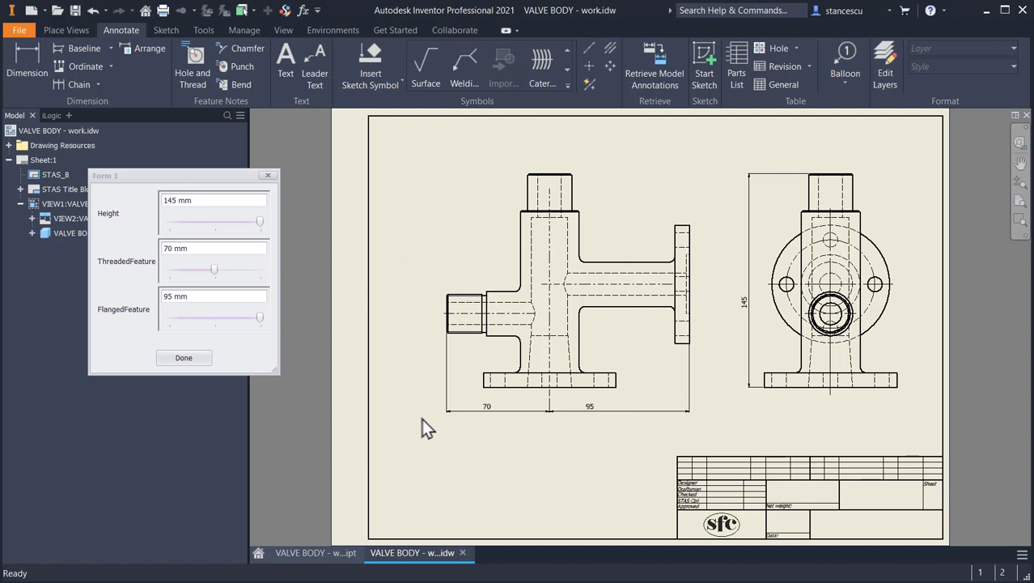
- Centre the flanged length dimension's text between its arrows below the front view
scroll(588, 417, "up", 3)
scroll(575, 409, "up", 5)
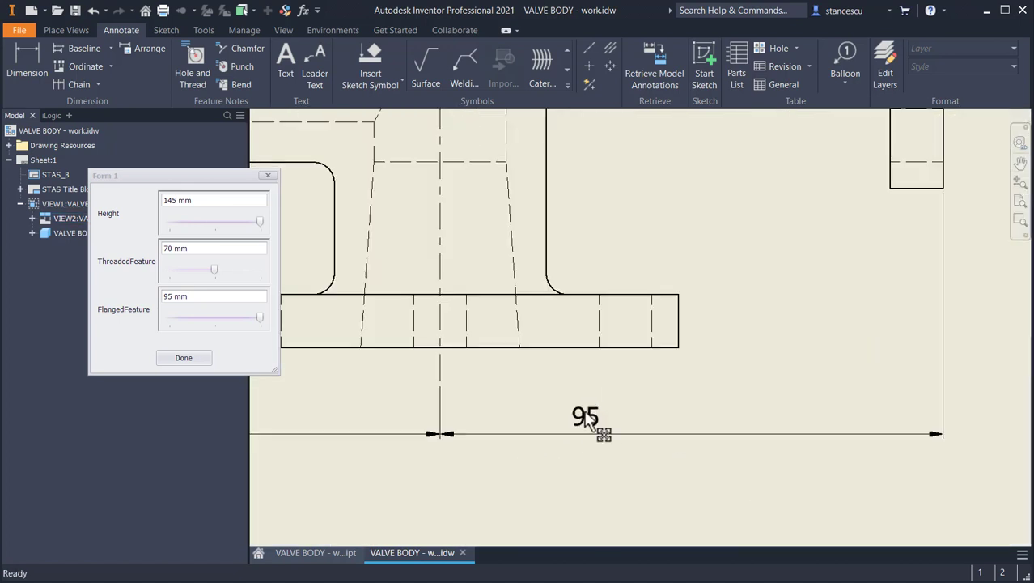
scroll(574, 444, "down", 4)
scroll(570, 446, "down", 3)
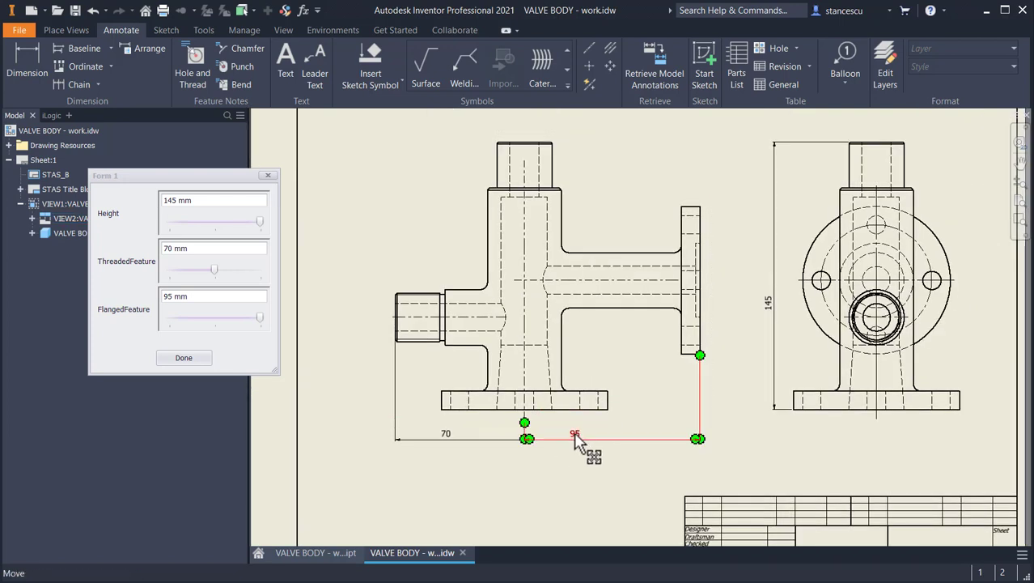
mouse_move(574, 431)
left_mouse_down()
mouse_move(617, 448)
mouse_move(622, 465)
mouse_move(619, 446)
mouse_move(620, 455)
left_mouse_up()
left_click(396, 181)
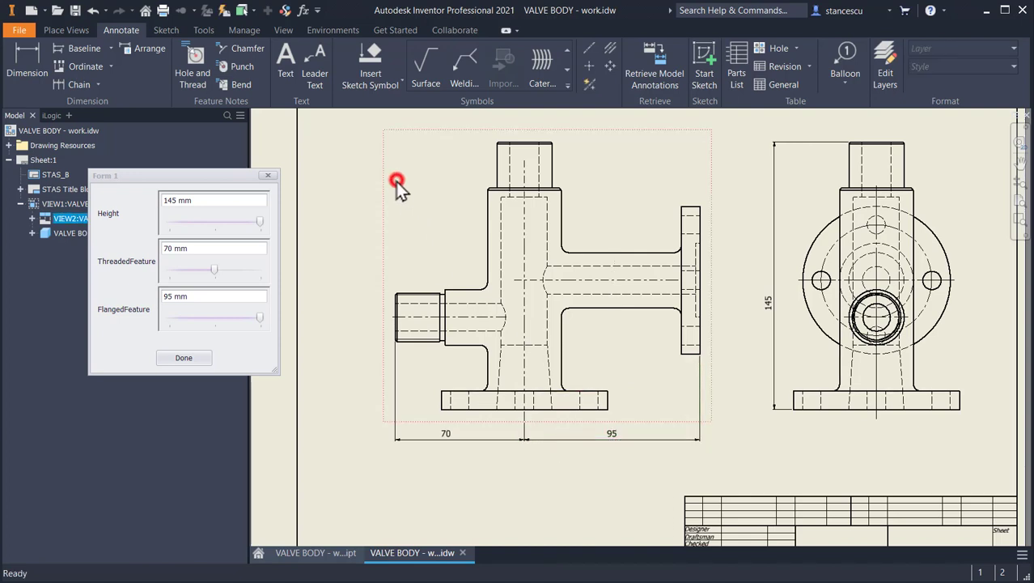
left_click(357, 209)
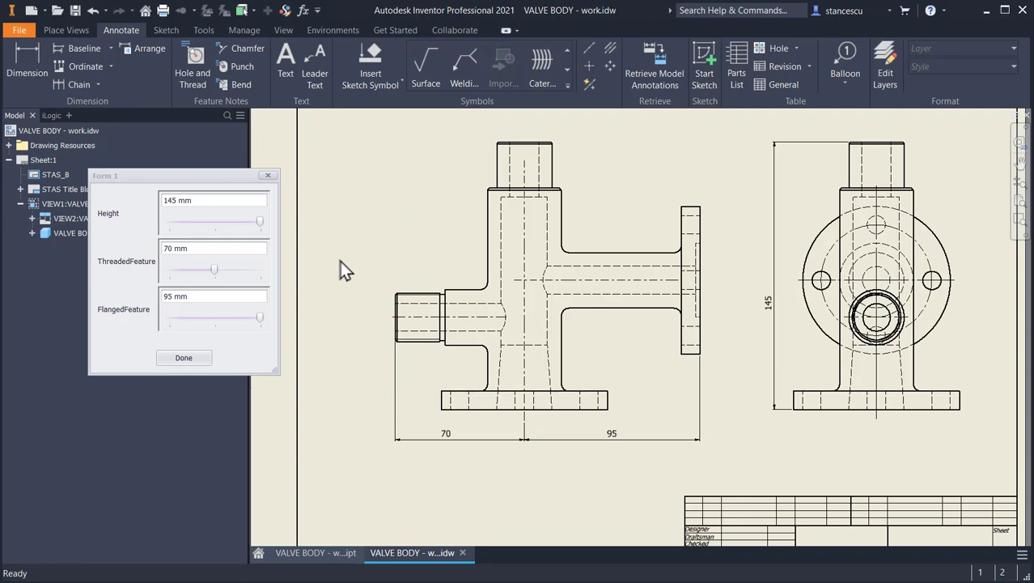
key("F6")
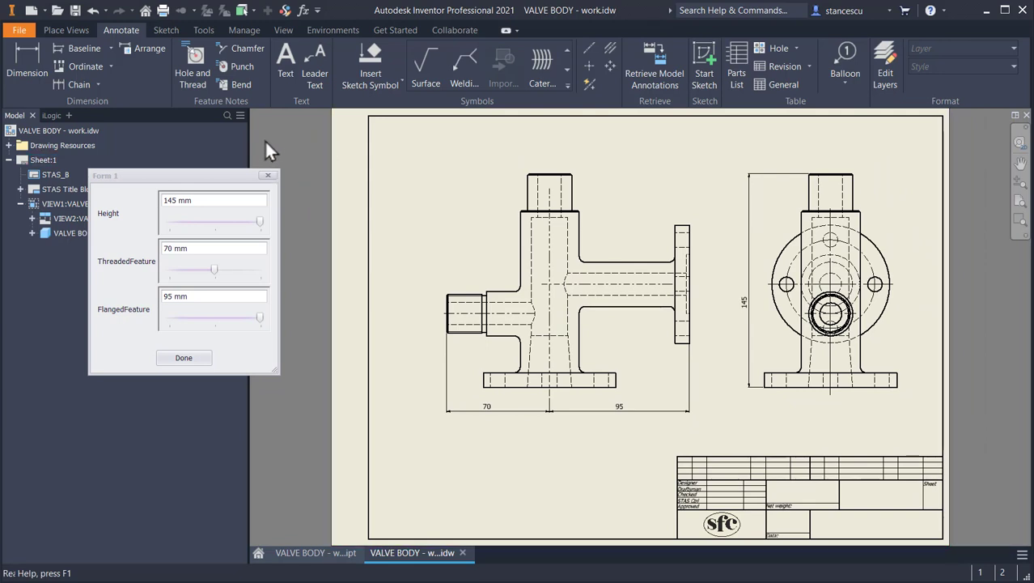
- Save the drawing together with its dependent part file and close the drawing
left_click(75, 12)
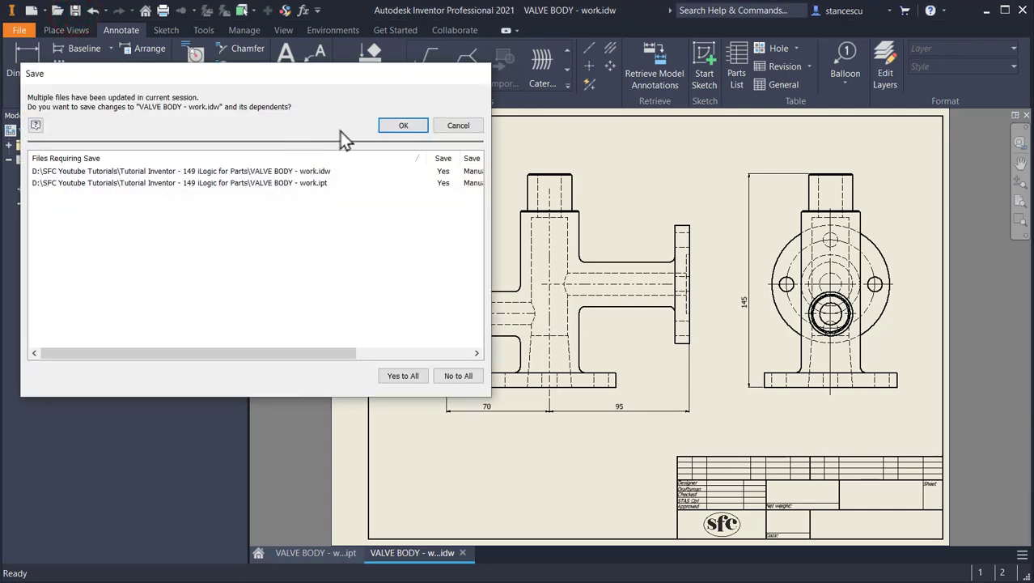
left_click(402, 126)
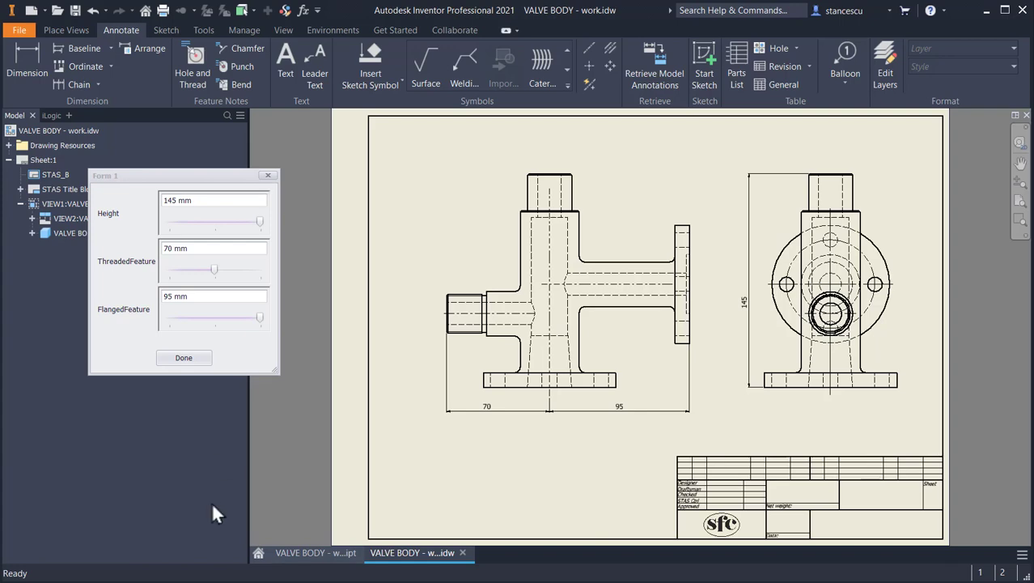
left_click(1026, 115)
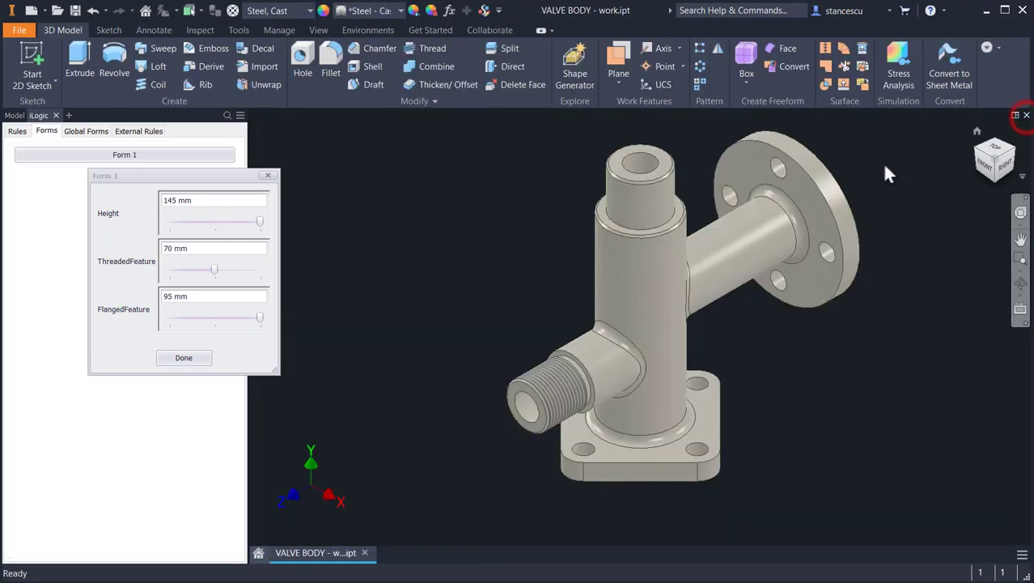
- Close the iLogic form and save the valve body part
left_click(185, 359)
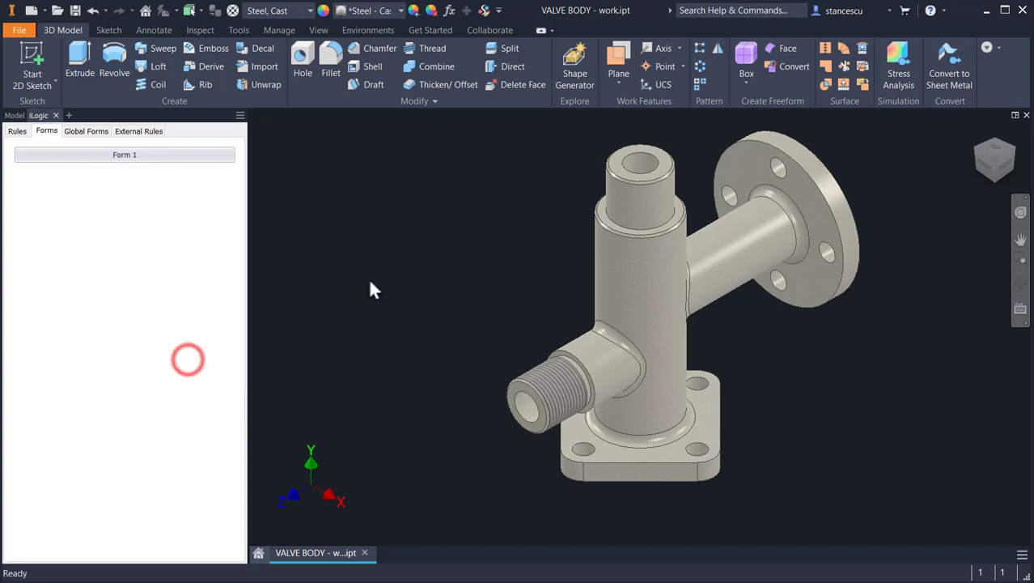
left_click(76, 10)
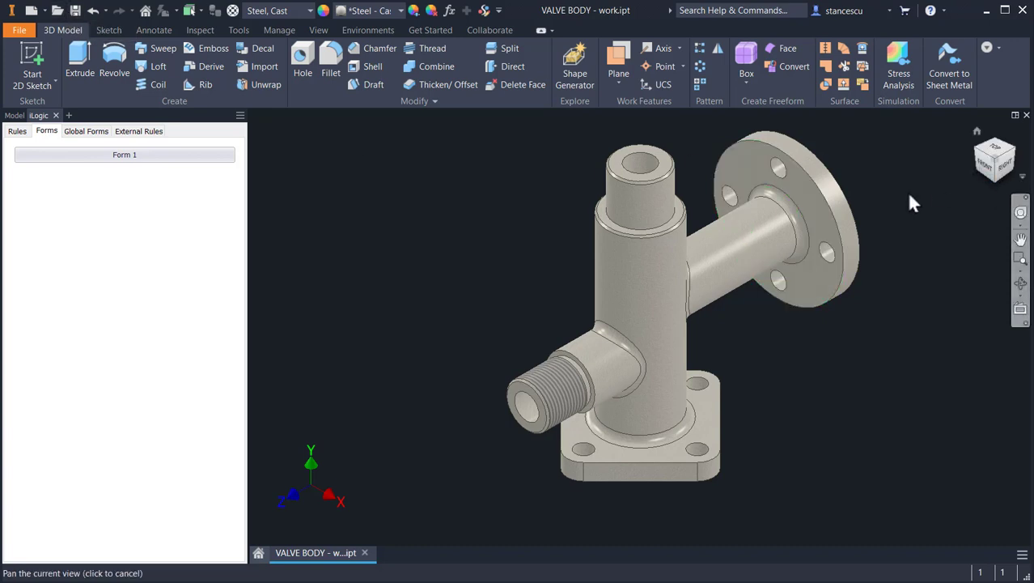
left_click(75, 10)
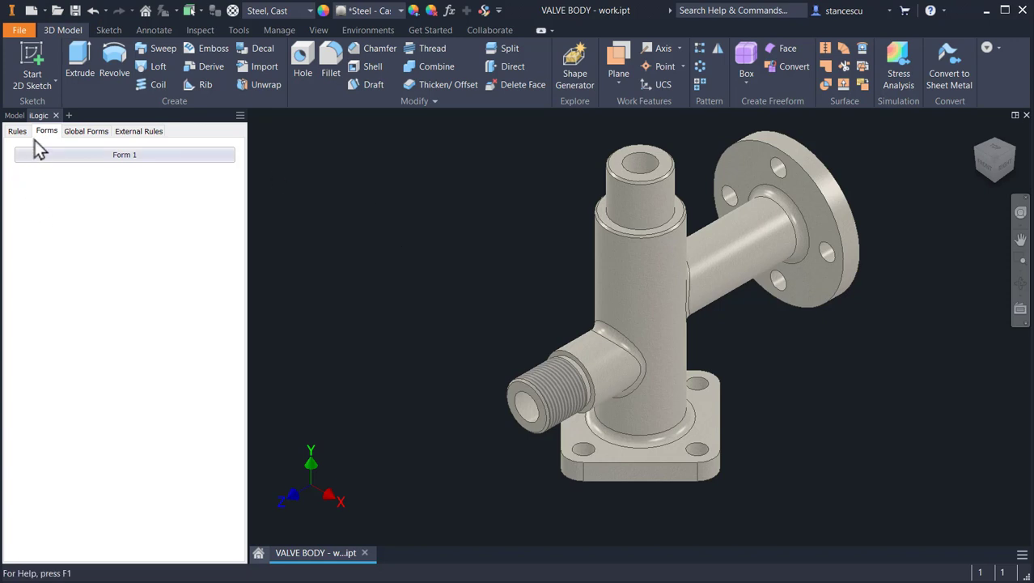
left_click(15, 115)
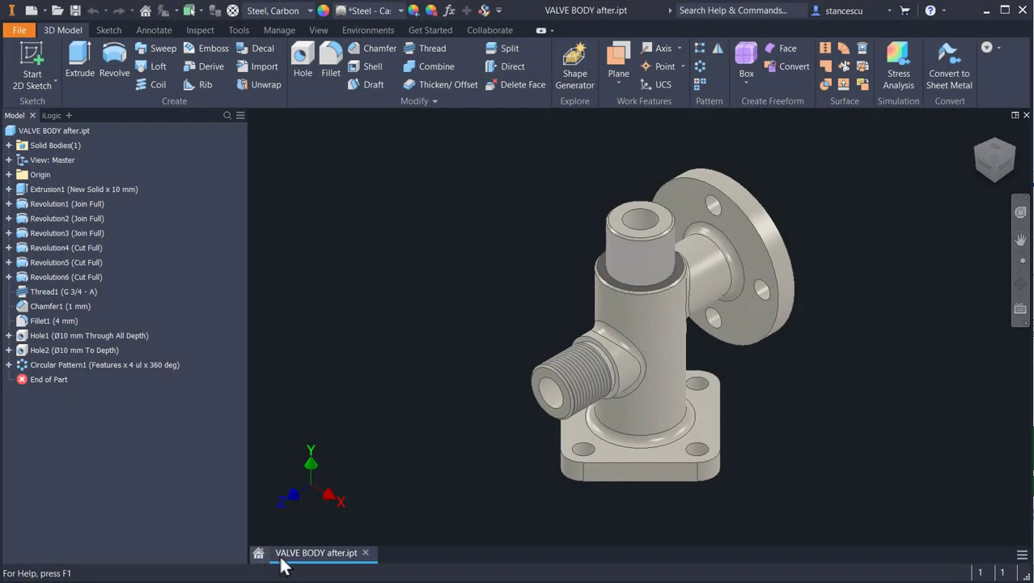
- Clear all appearance overrides from the whole VALVE BODY after.ipt part
mouse_move(285, 563)
left_click(433, 11)
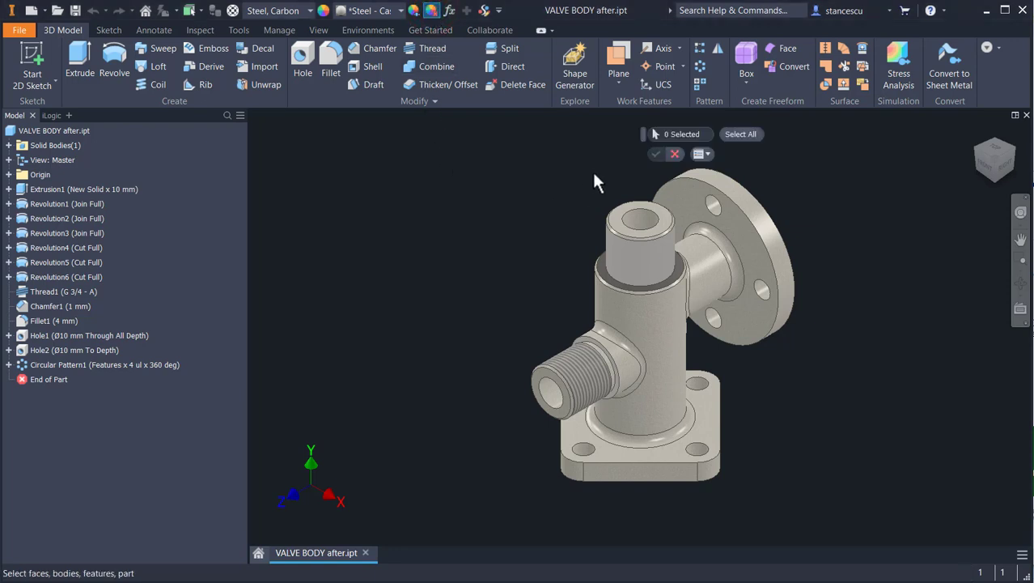
left_click(739, 136)
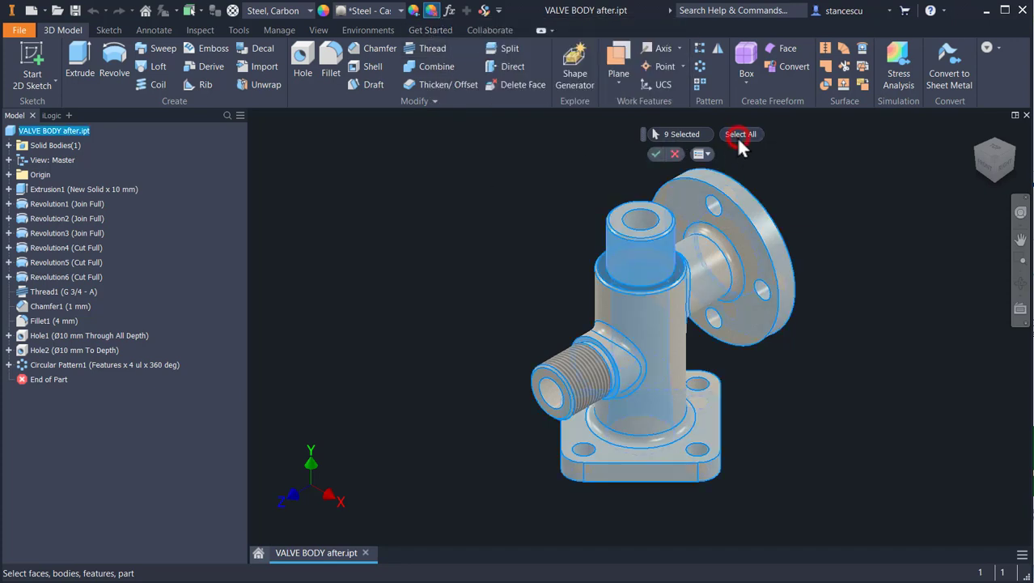
left_click(656, 154)
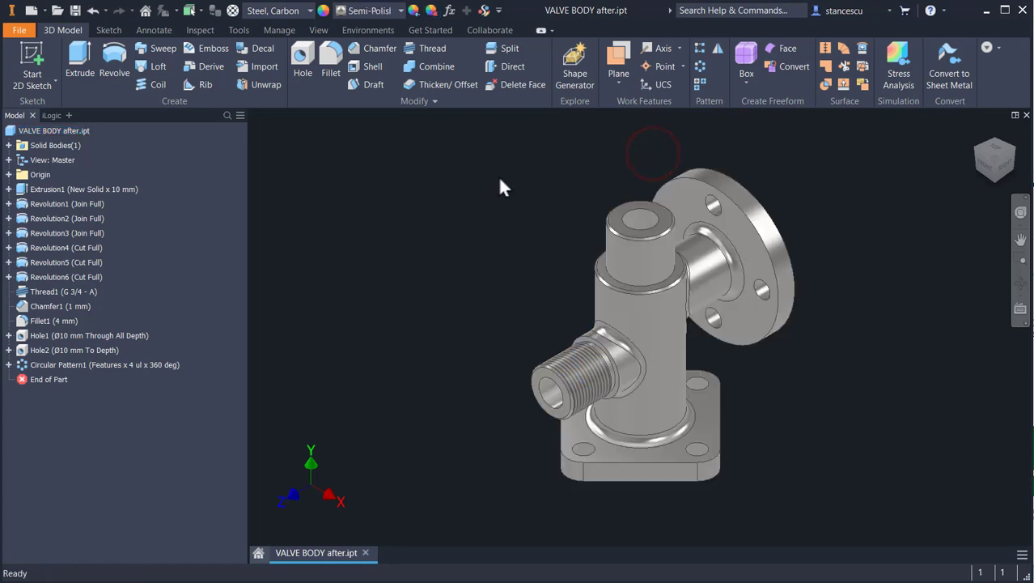
- Set the valve body's appearance to Steel - Cast
left_click(398, 12)
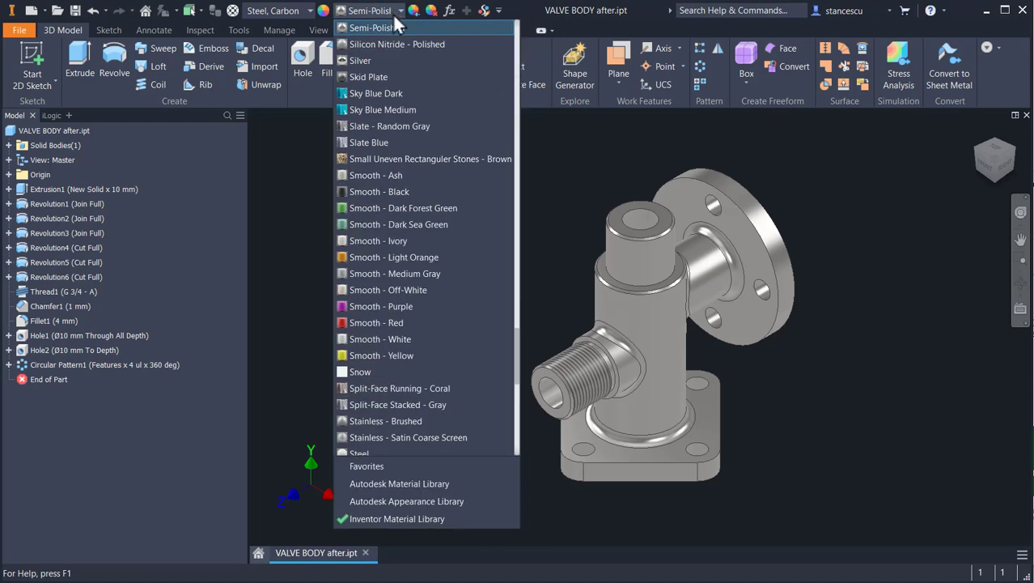
scroll(404, 330, "down", 1)
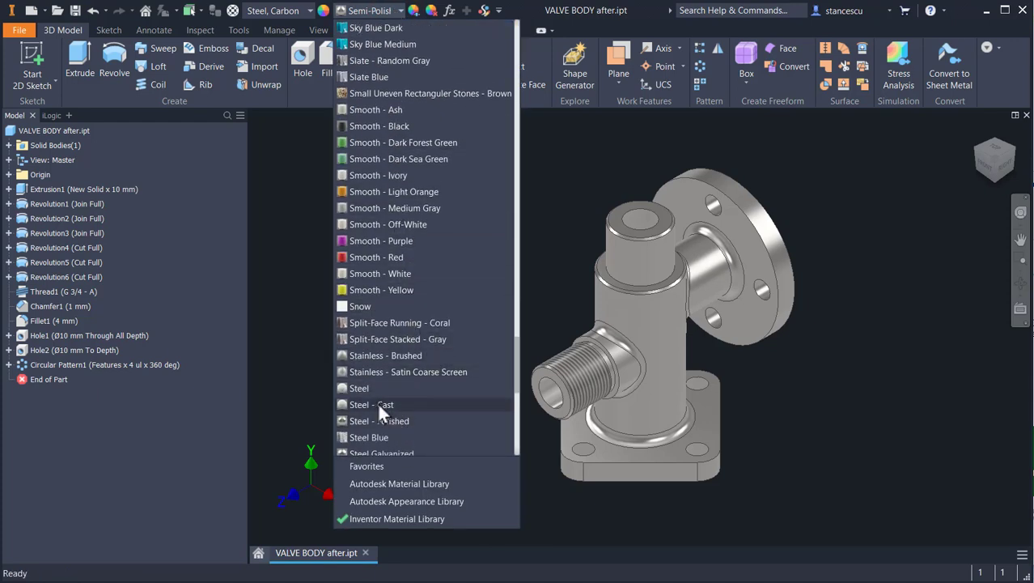
left_click(378, 403)
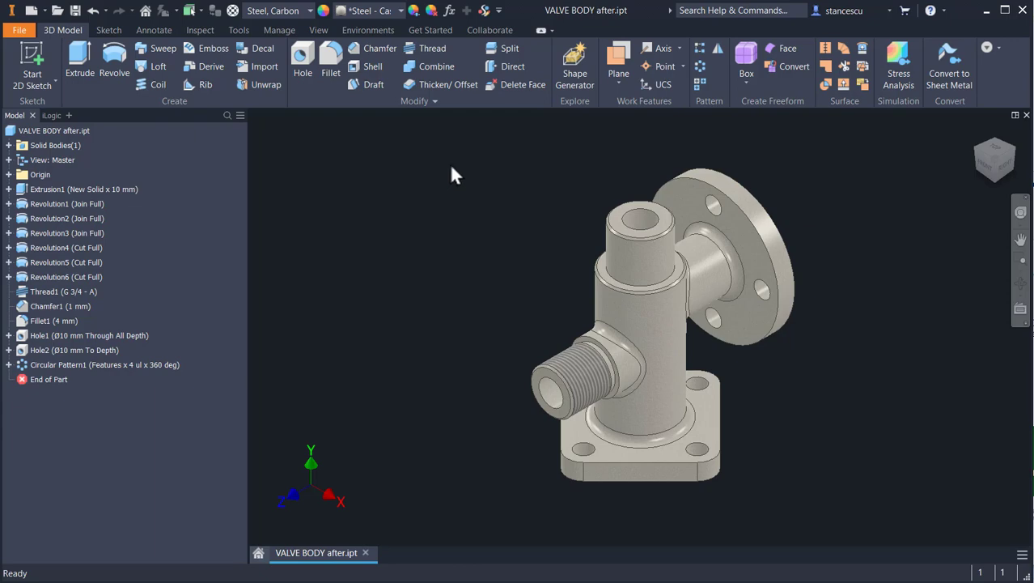
- Rename model parameter d5, used by Sketch2, as Height and close the parameters table
left_click(448, 10)
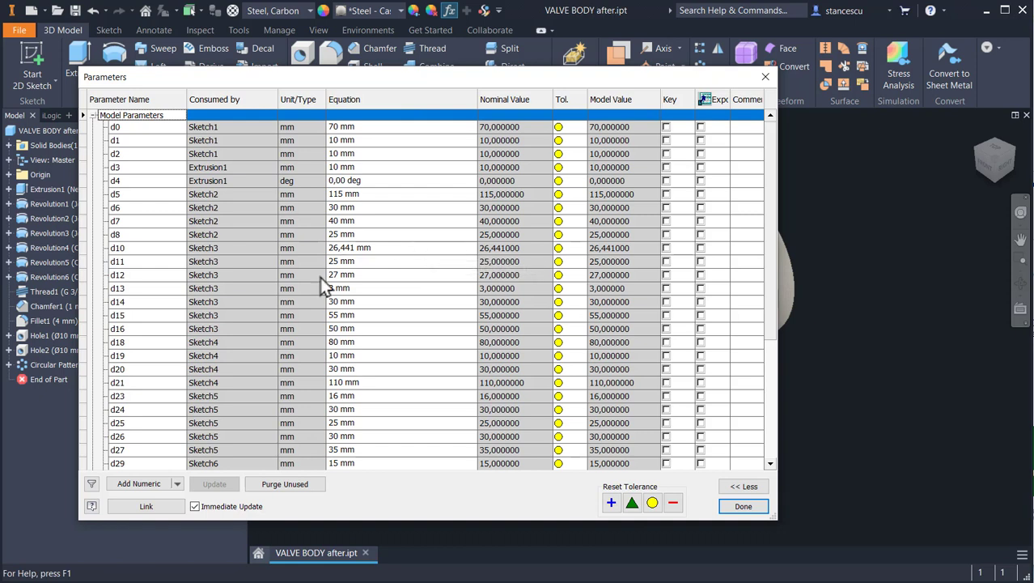
left_click(146, 197)
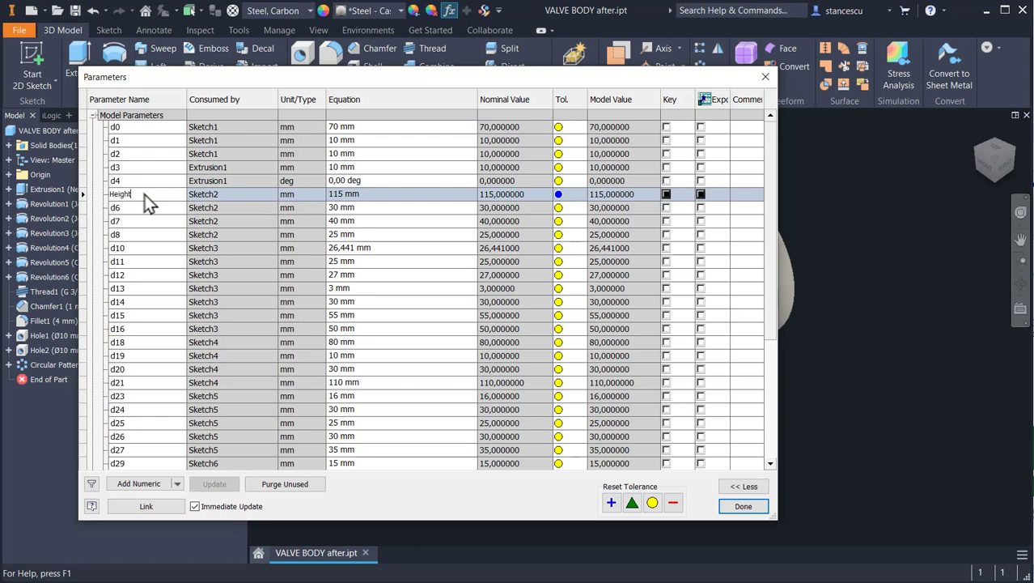
type("Height")
key("Return")
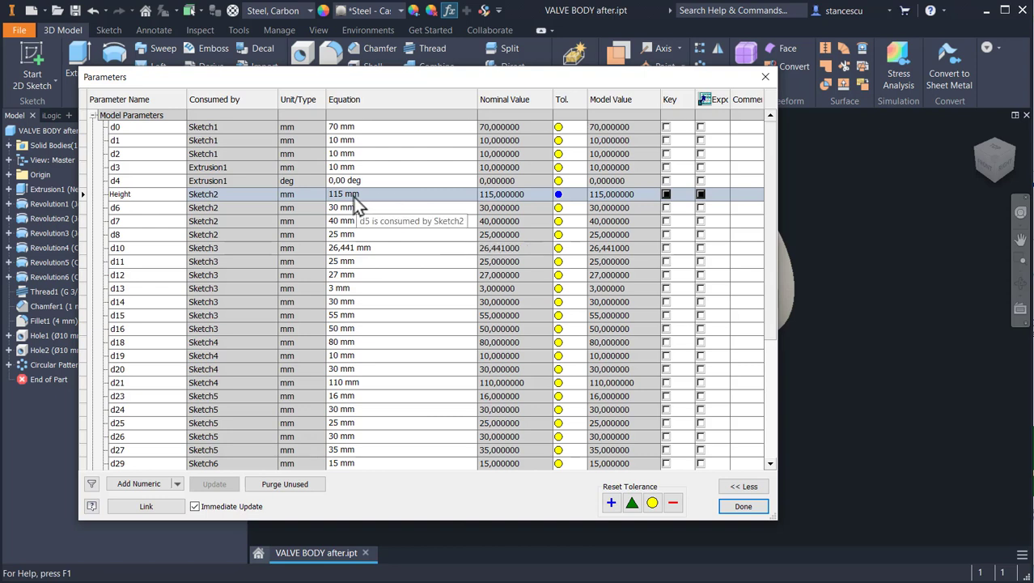
left_click(132, 195)
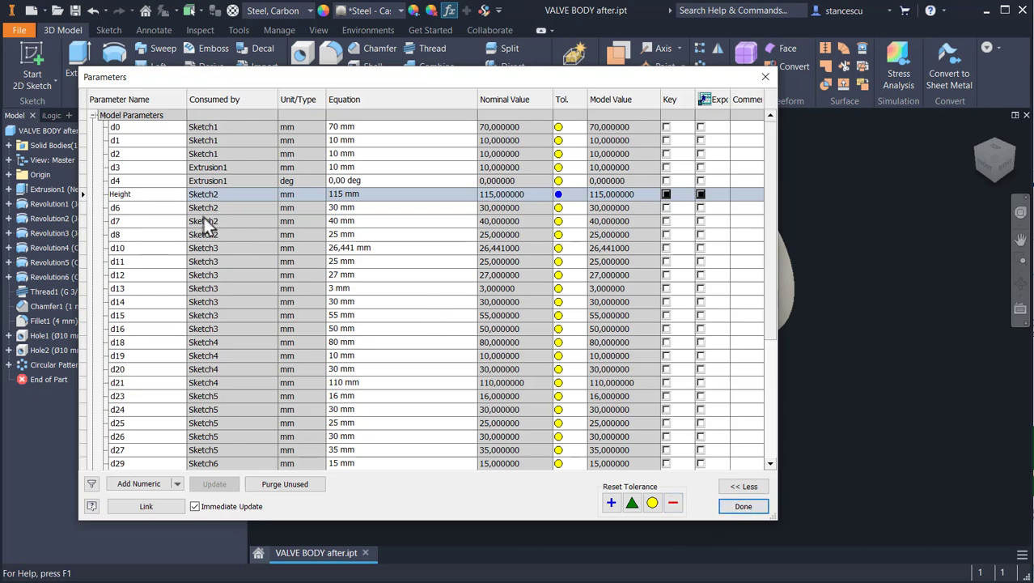
key("Return")
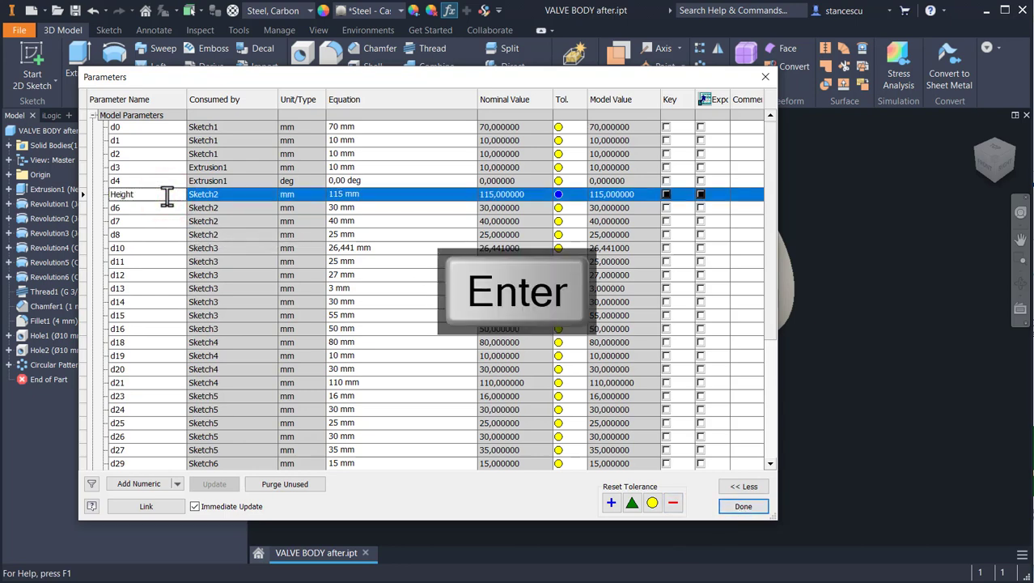
left_click(731, 507)
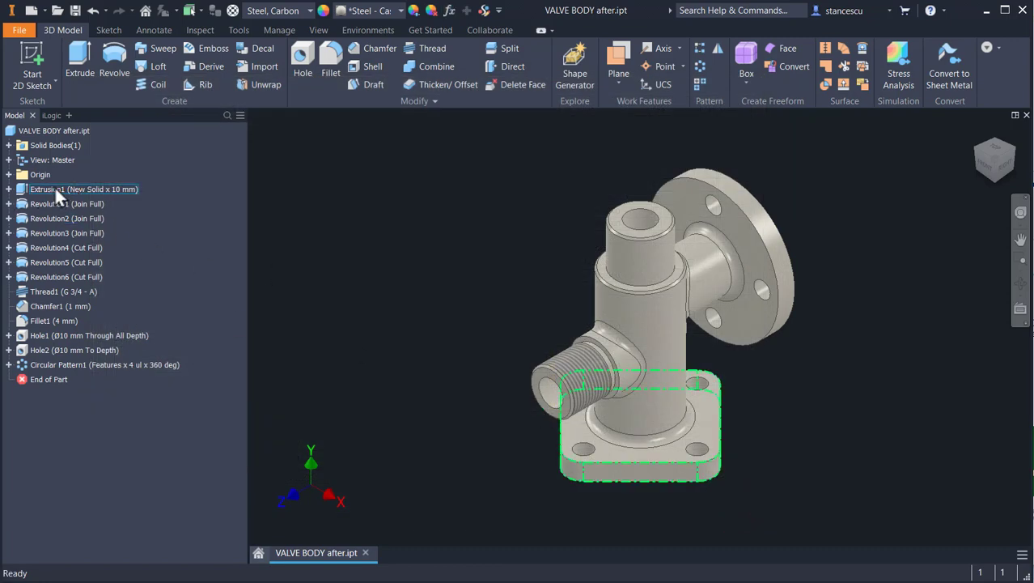
- Open Sketch2 of Revolution1 for editing, display its dimensions as expressions, and finish the sketch
left_click(8, 190)
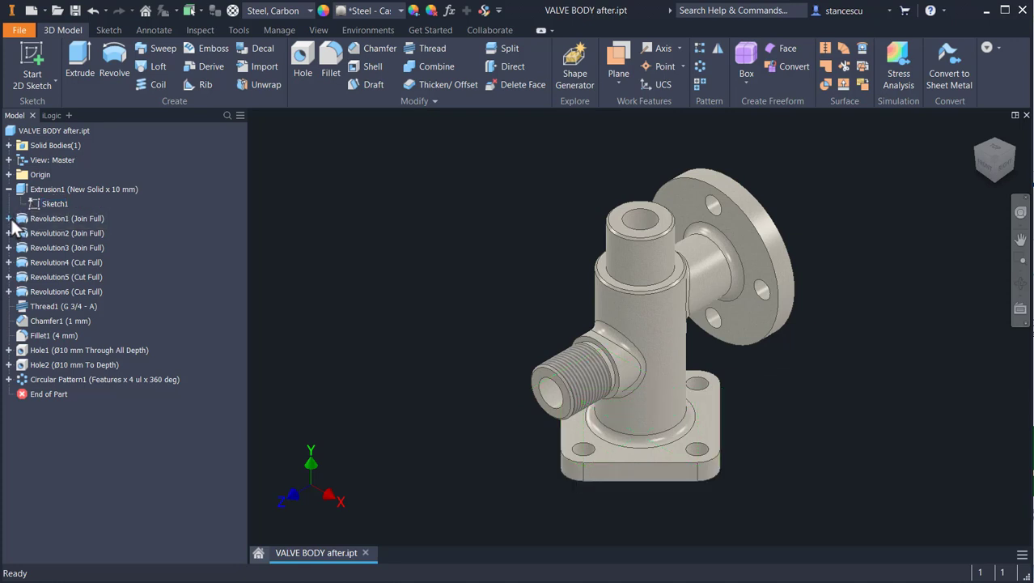
left_click(8, 218)
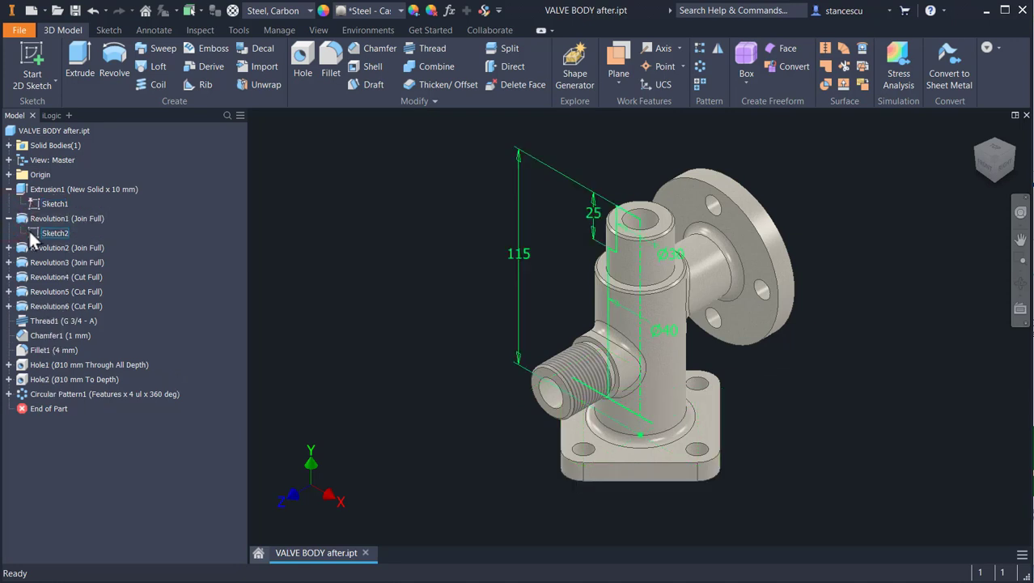
left_click_drag(28, 229, 31, 234)
double_click(31, 234)
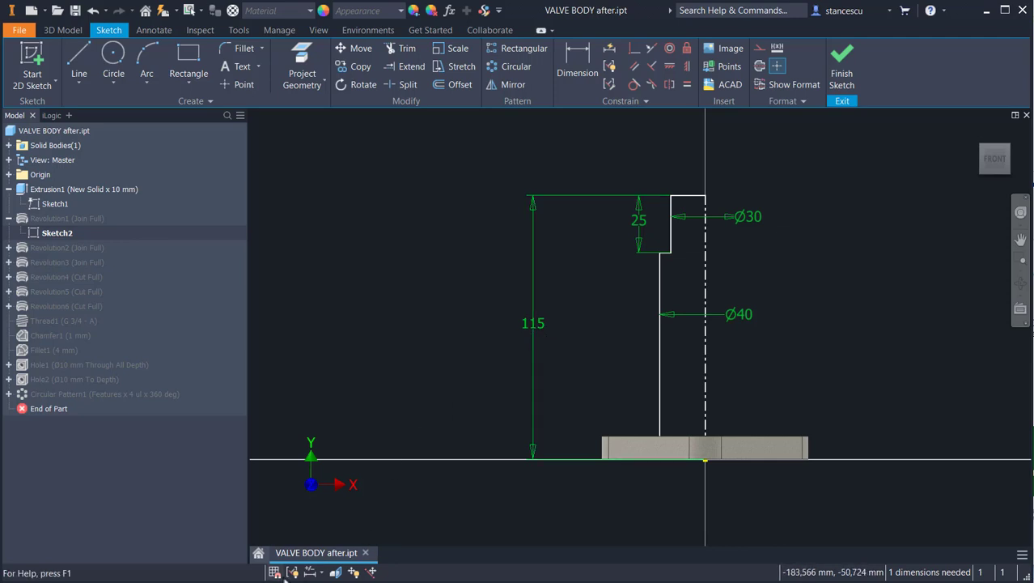
left_click(311, 572)
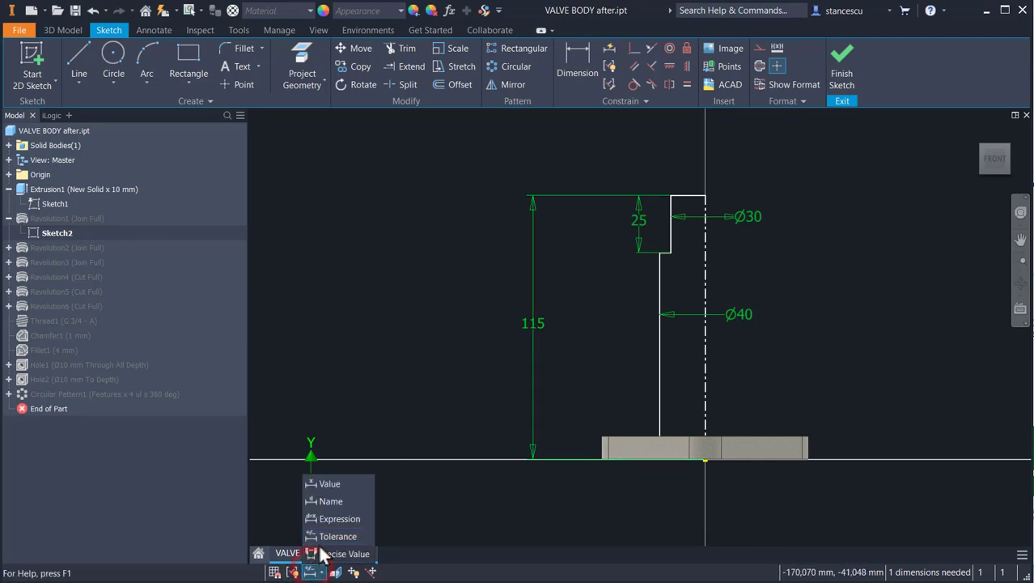
left_click(340, 519)
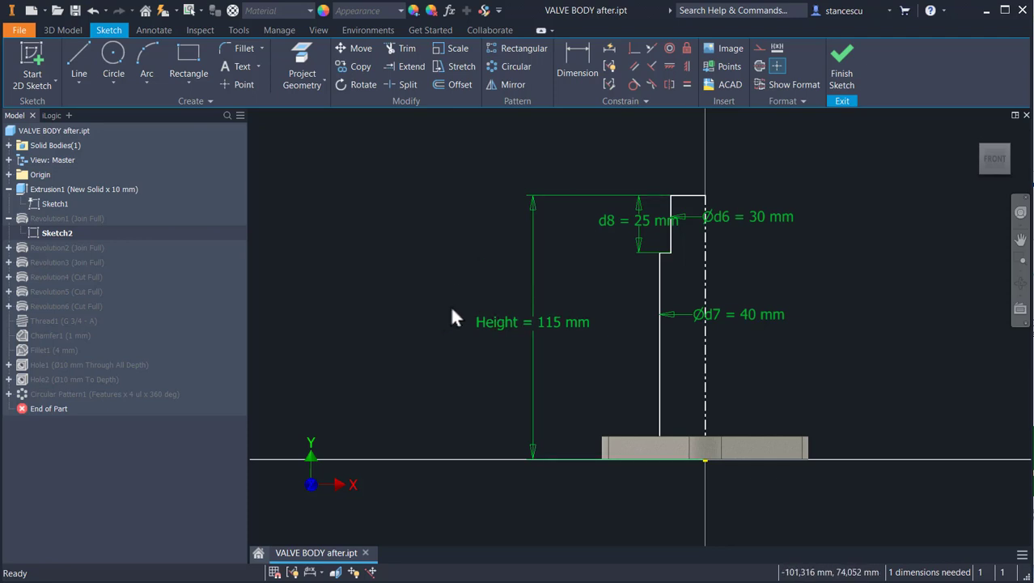
left_click(844, 58)
left_click(411, 209)
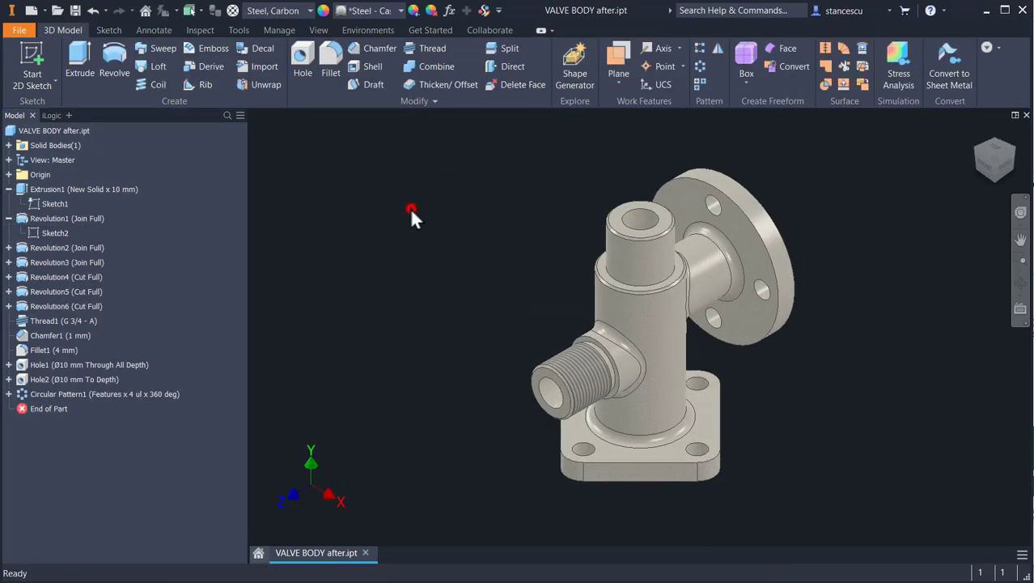
- Reopen the parameters table and rename model parameter d15, used by Sketch3, as ThreadedFeature
left_click(449, 11)
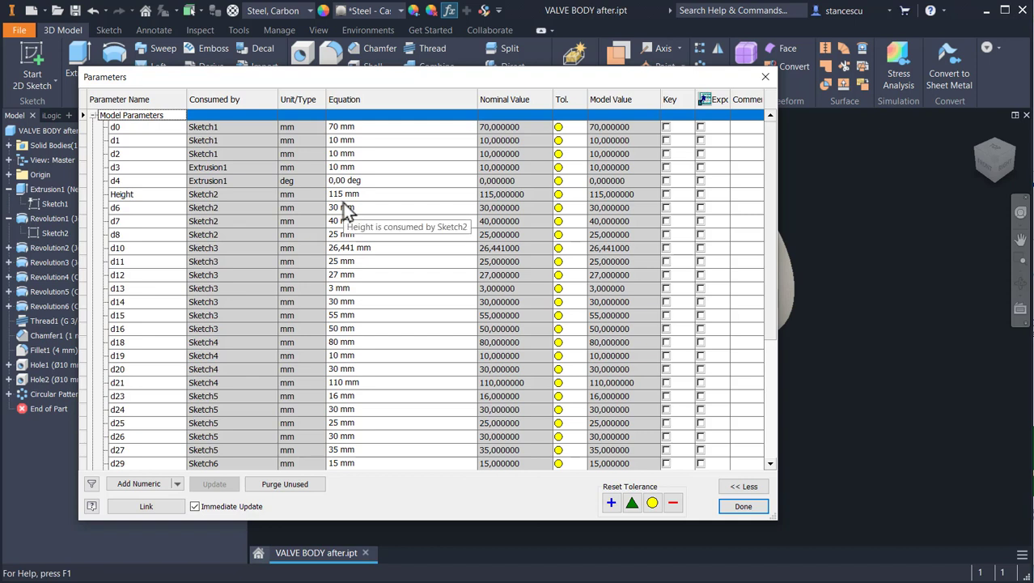
double_click(145, 316)
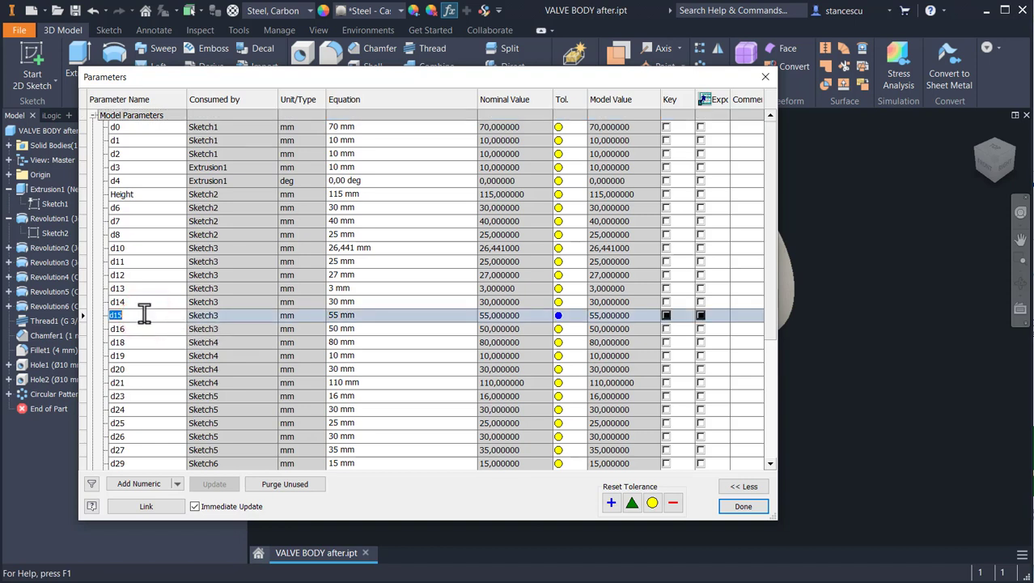
type("Thre")
key("BackSpace")
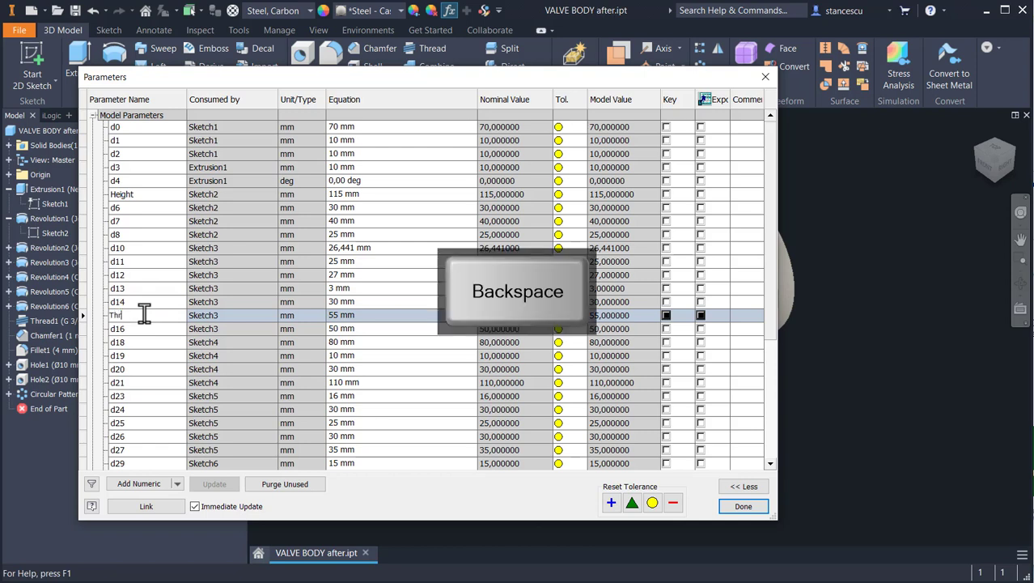
type("eadedLe")
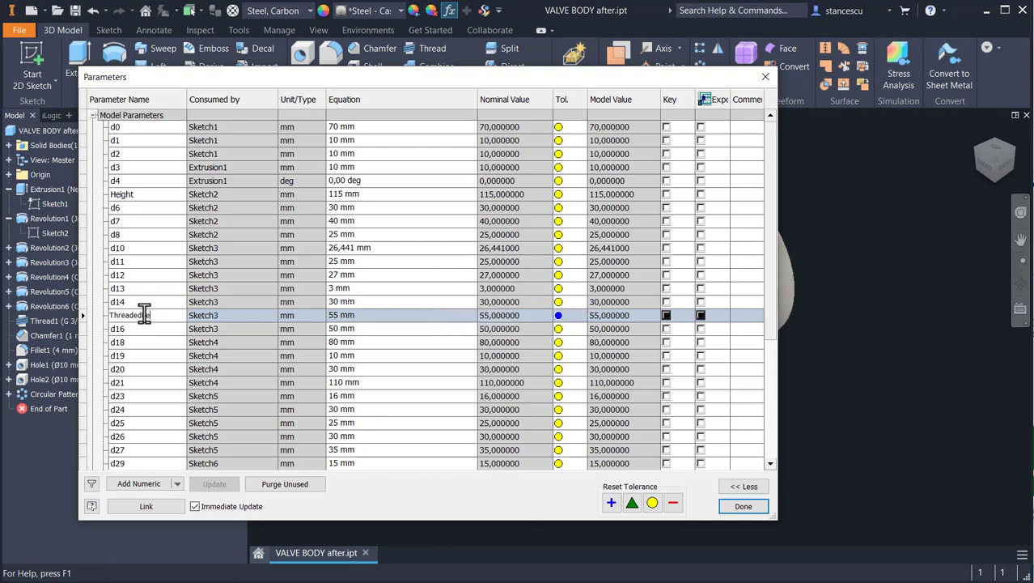
type("ature")
key("Return")
- Rename model parameter d21, used by Sketch4, as TotalWidth
scroll(218, 312, "down", 1)
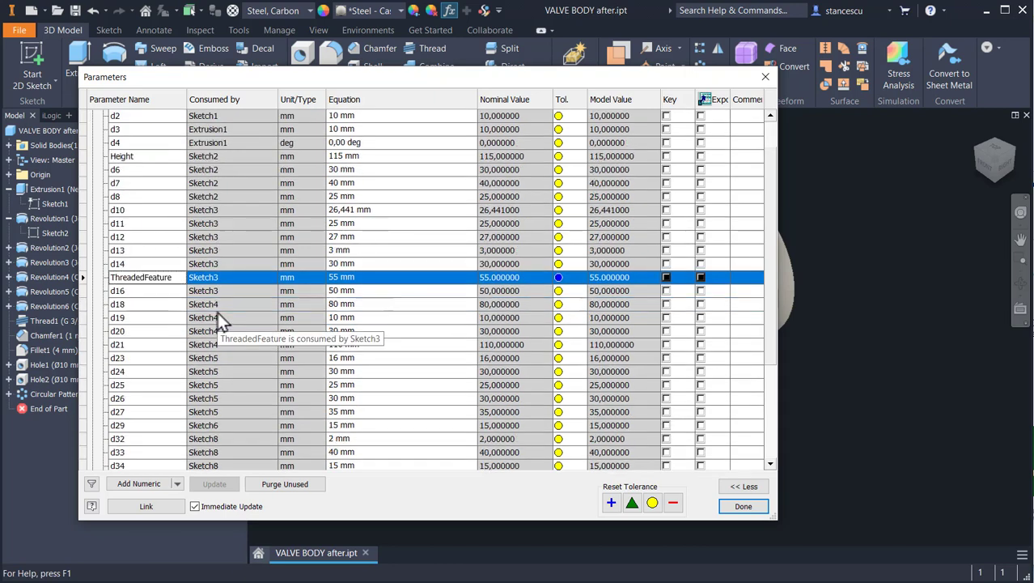
scroll(217, 312, "down", 3)
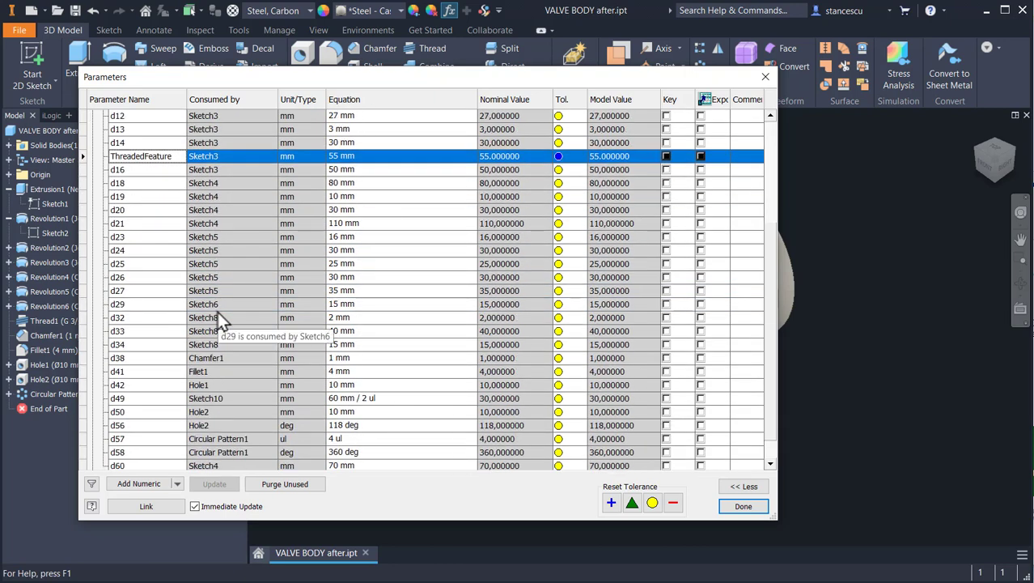
scroll(224, 321, "up", 1)
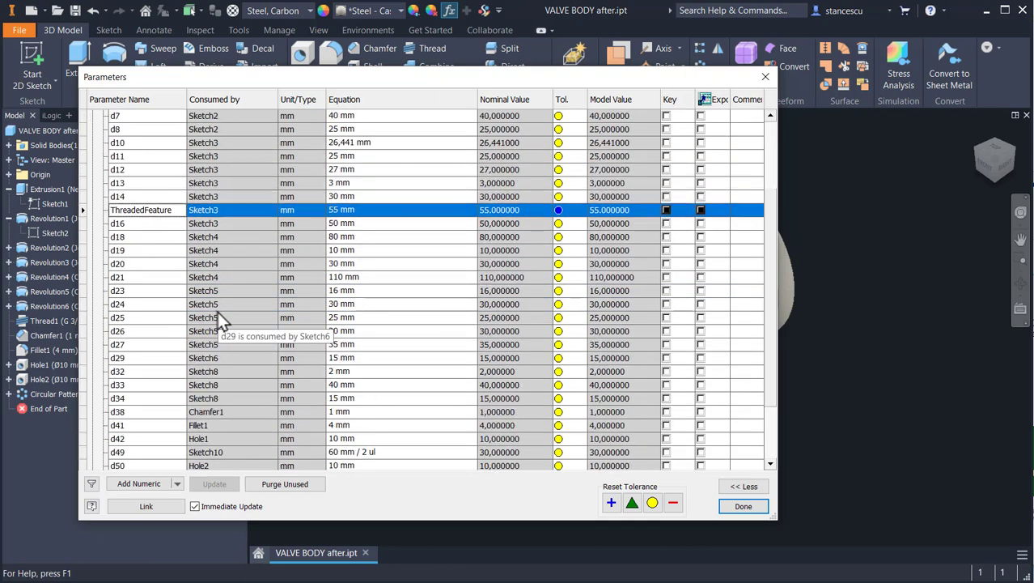
left_click(148, 275)
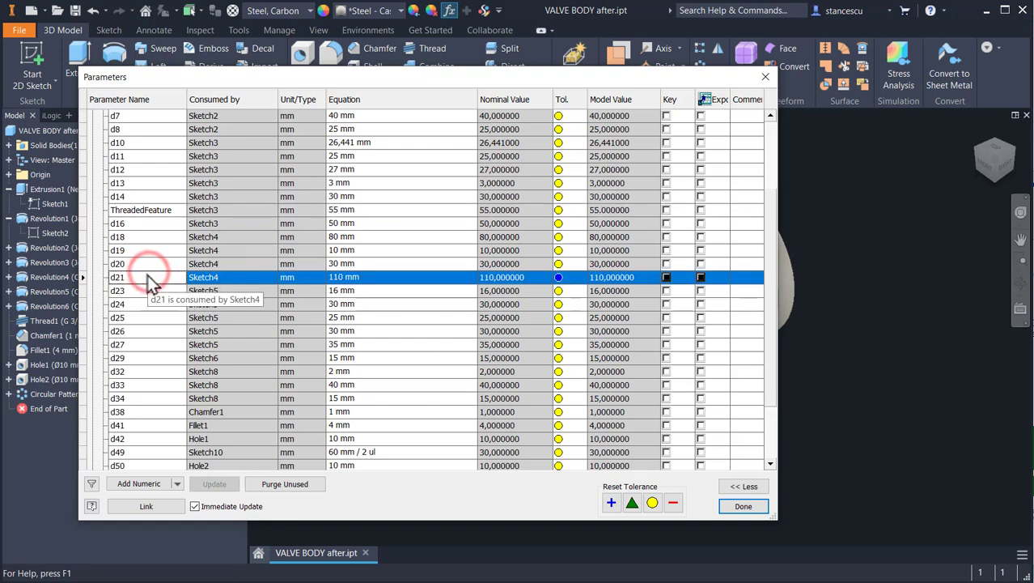
left_click(148, 276)
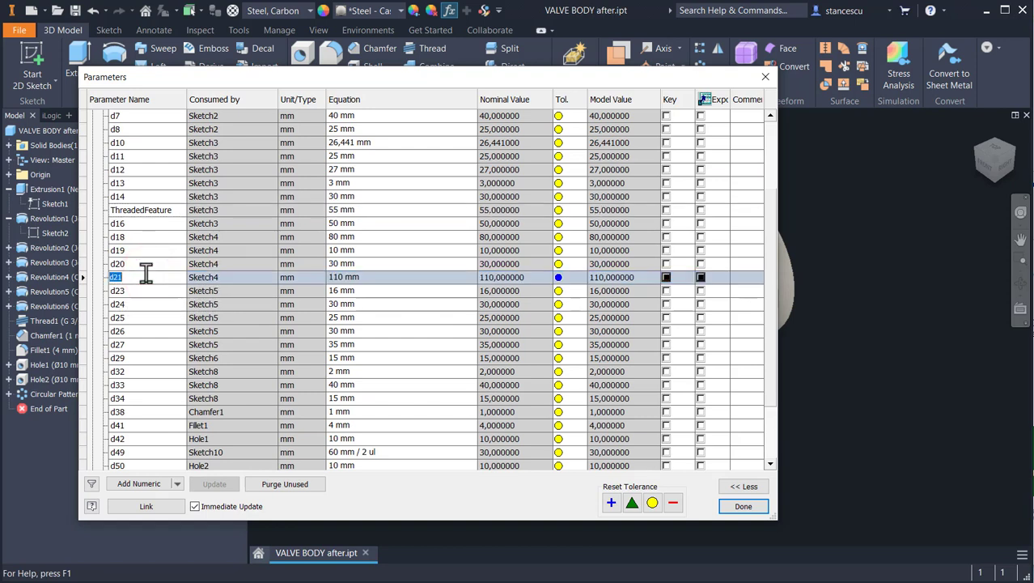
type("TotalWidth")
key("Return")
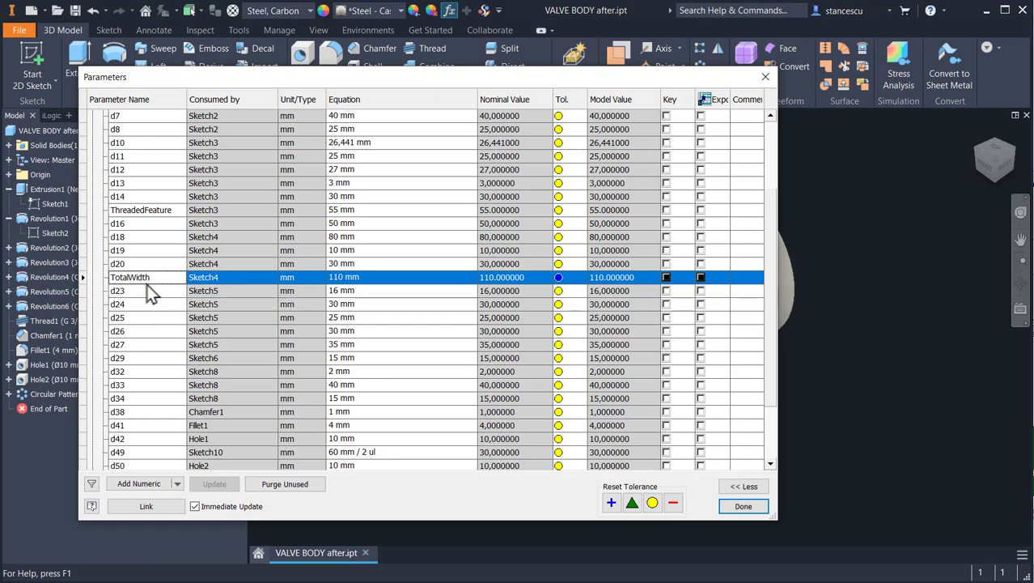
- Add a numeric user parameter named FlangedFeature with a value of 55 mm
scroll(150, 293, "down", 2)
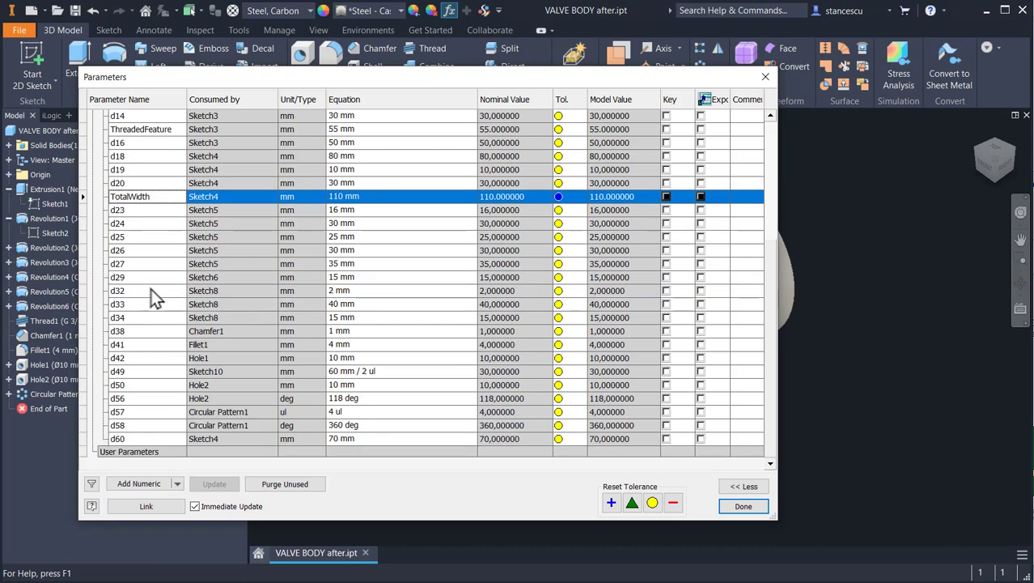
left_click(149, 452)
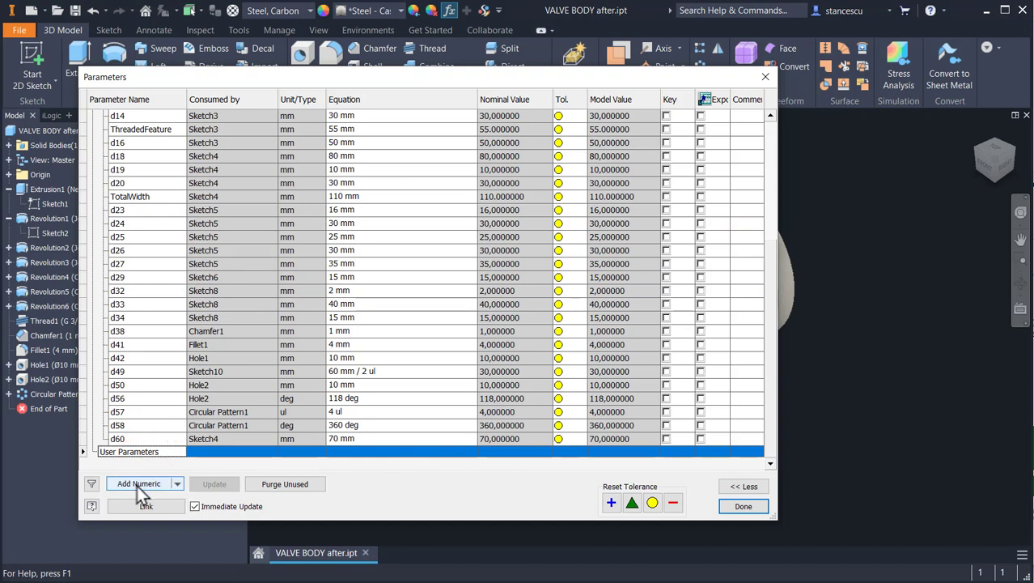
left_click(137, 484)
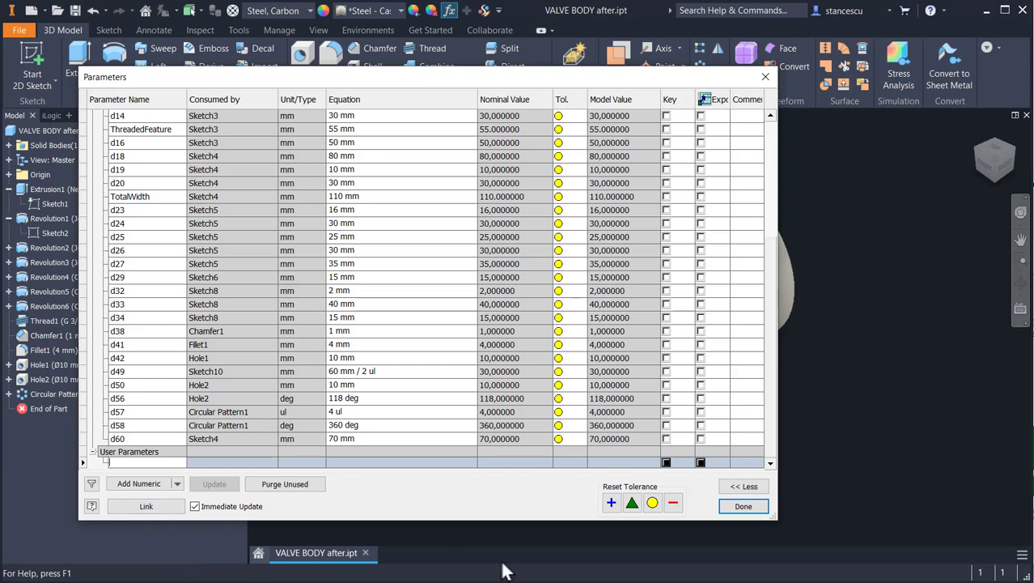
type("FlangedFeature")
left_click(346, 464)
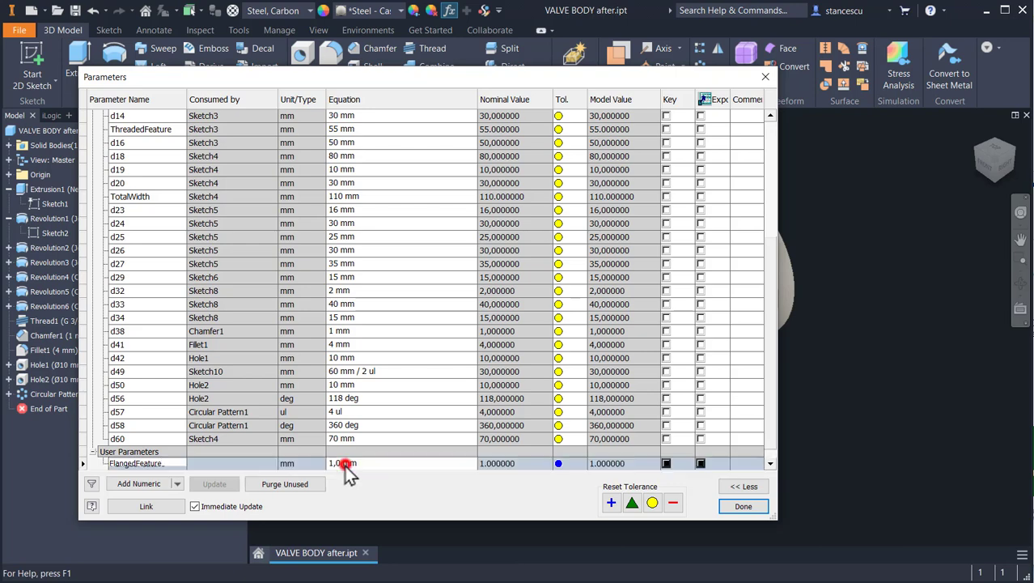
left_click(346, 464)
type("55")
key("Return")
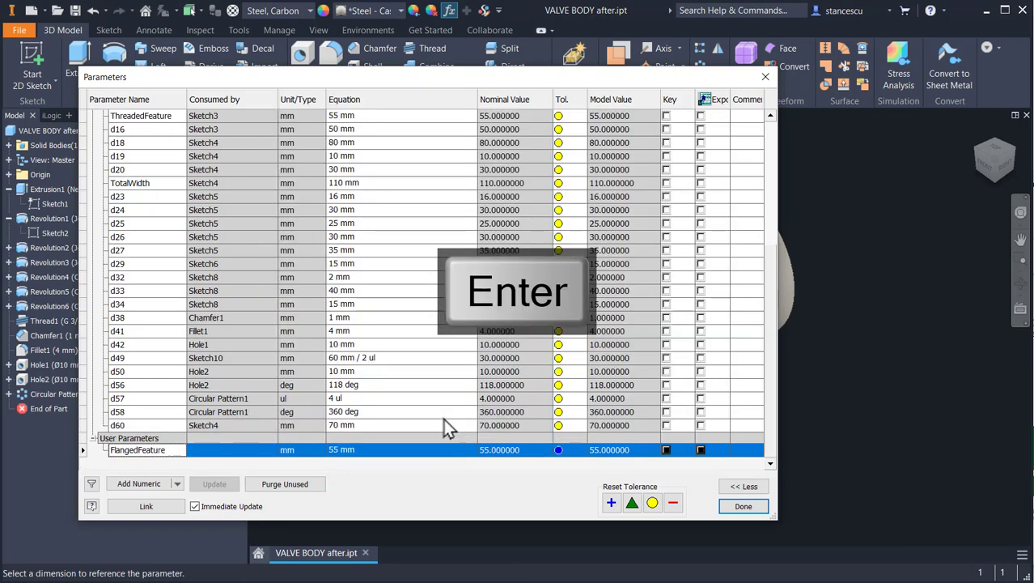
- Set the TotalWidth parameter's equation to ThreadedFeature + FlangedFeature
left_click(371, 184)
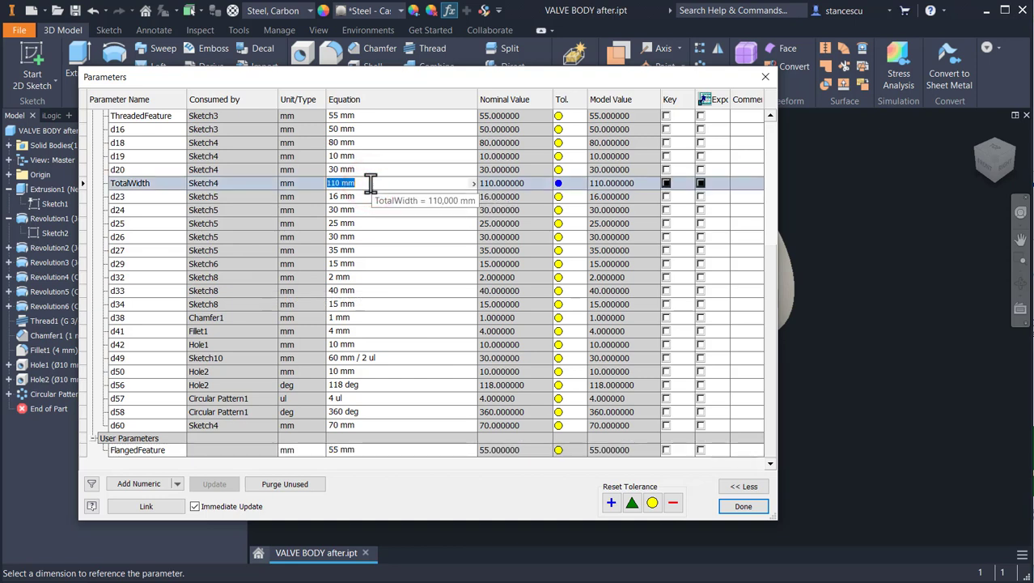
type("Thr")
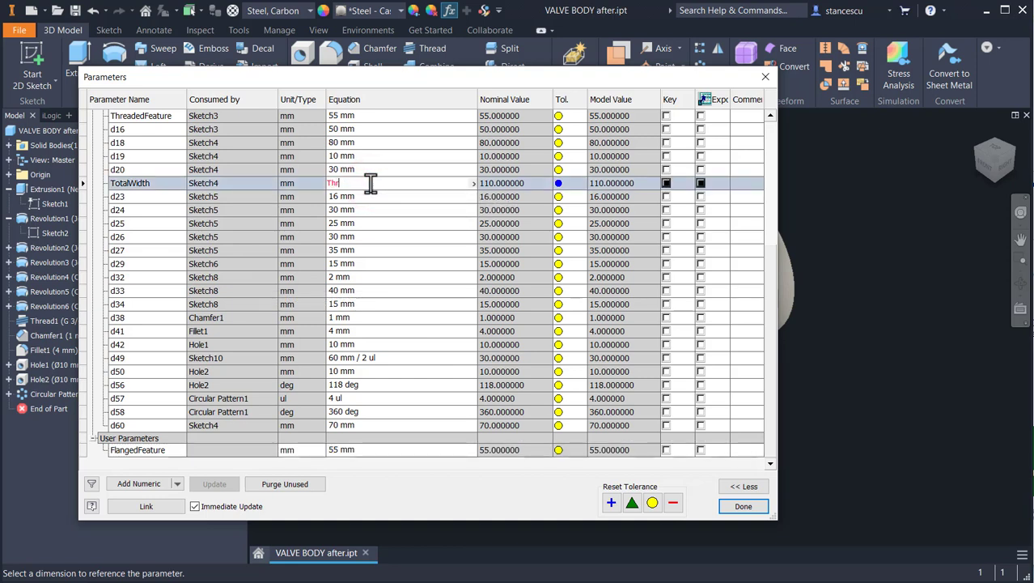
type("eadedFeature+FlangedFeature")
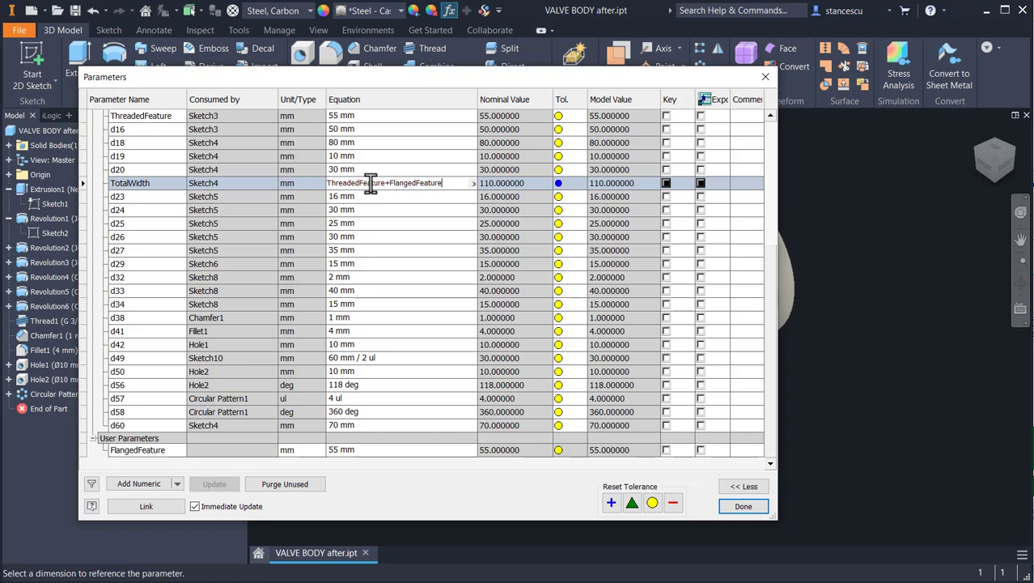
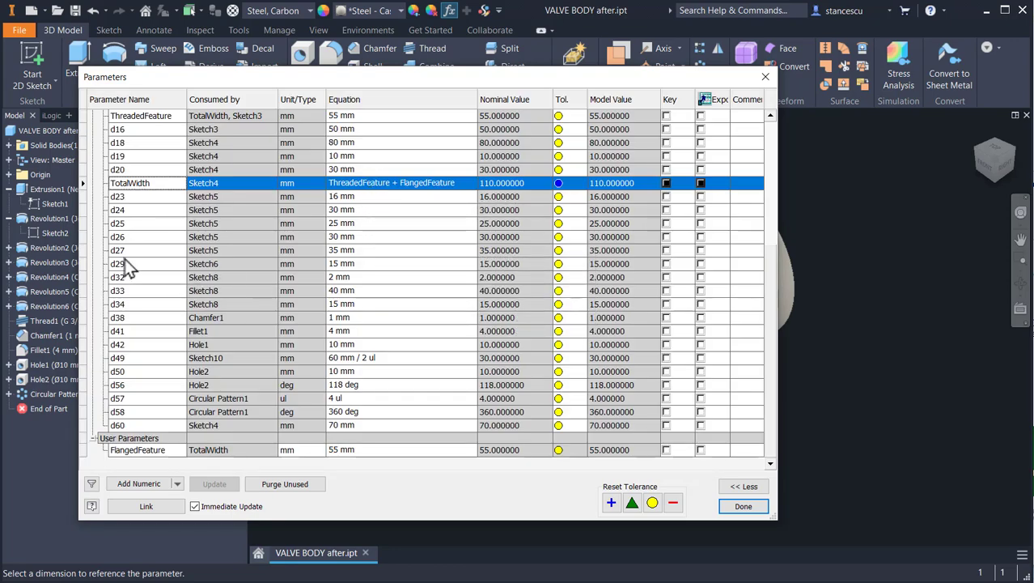
scroll(132, 249, "up", 3)
scroll(154, 204, "up", 2)
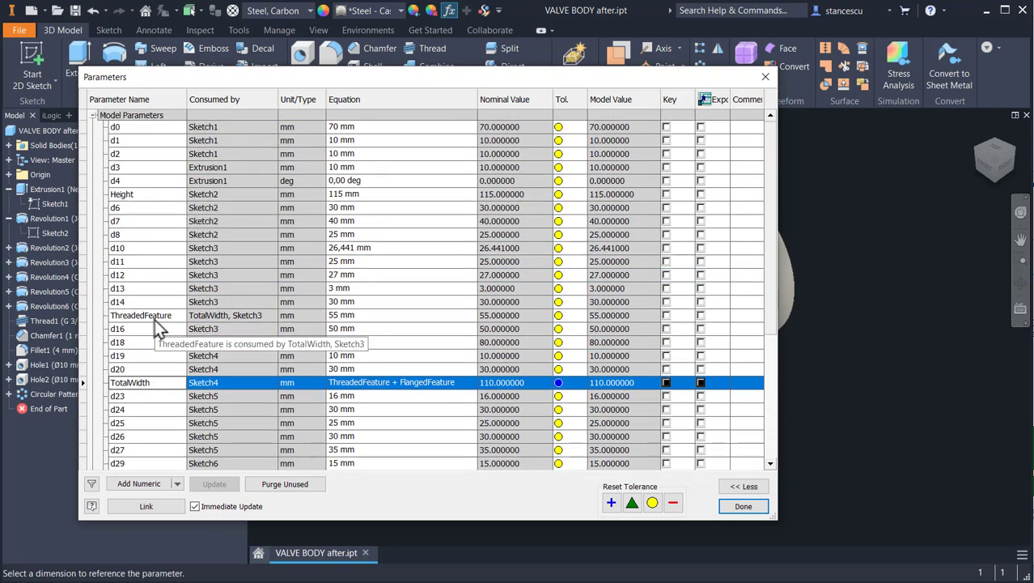
- Review the remaining model parameters and the user parameters, and close the parameters table
scroll(392, 291, "down", 4)
scroll(381, 313, "down", 2)
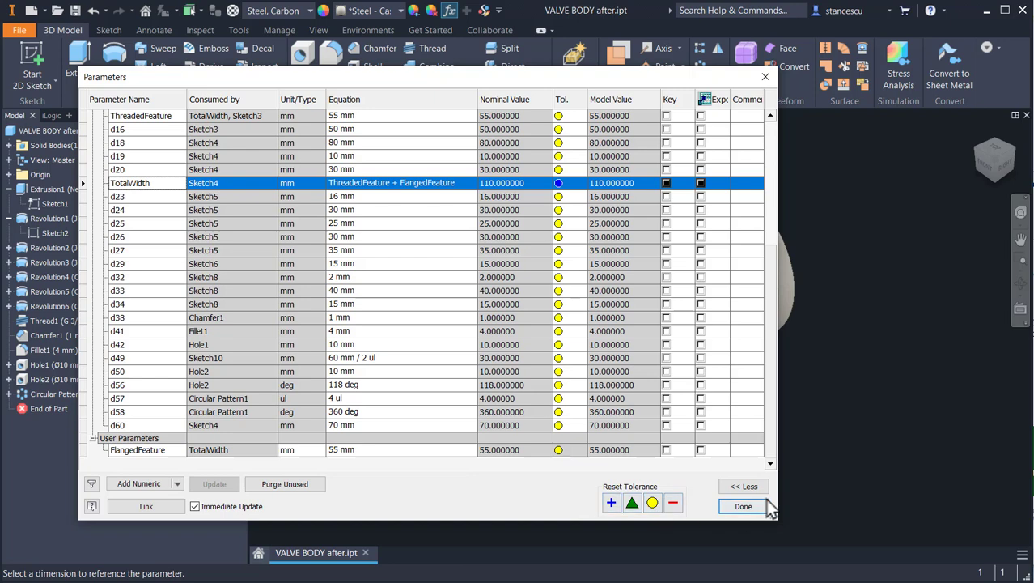
left_click(740, 507)
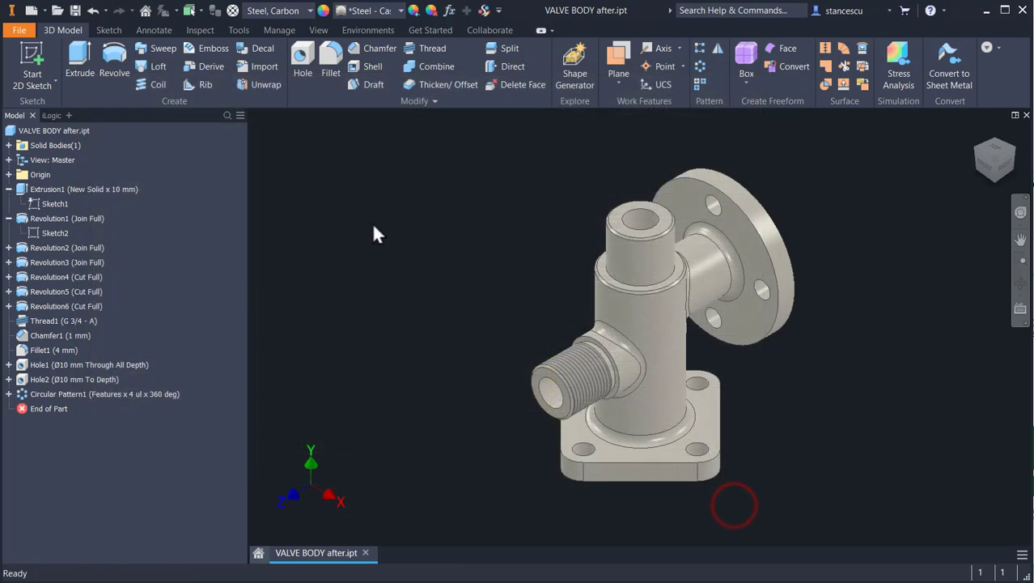
- Bring up the iLogic browser for the valve body part
left_click(285, 30)
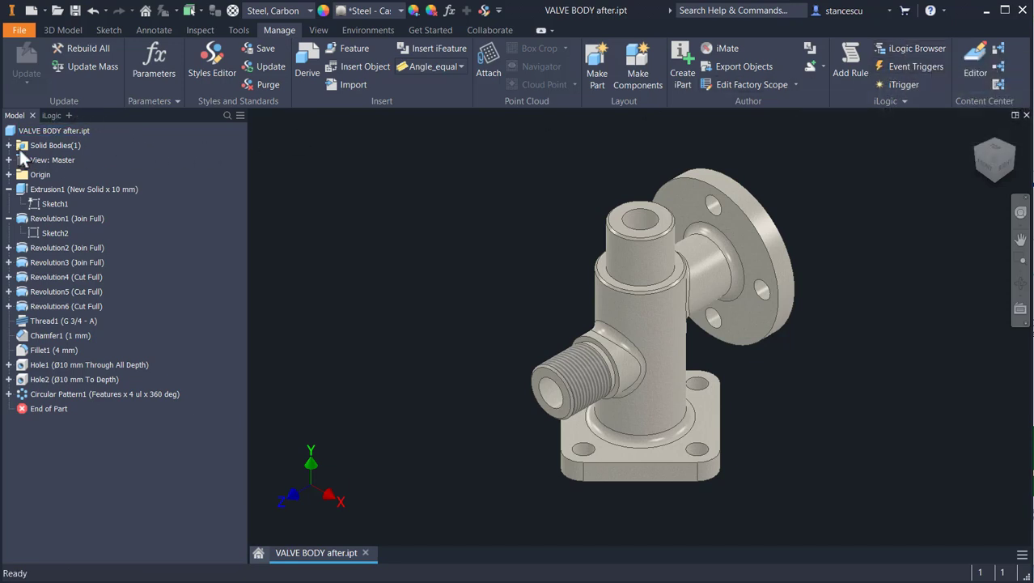
left_click(915, 48)
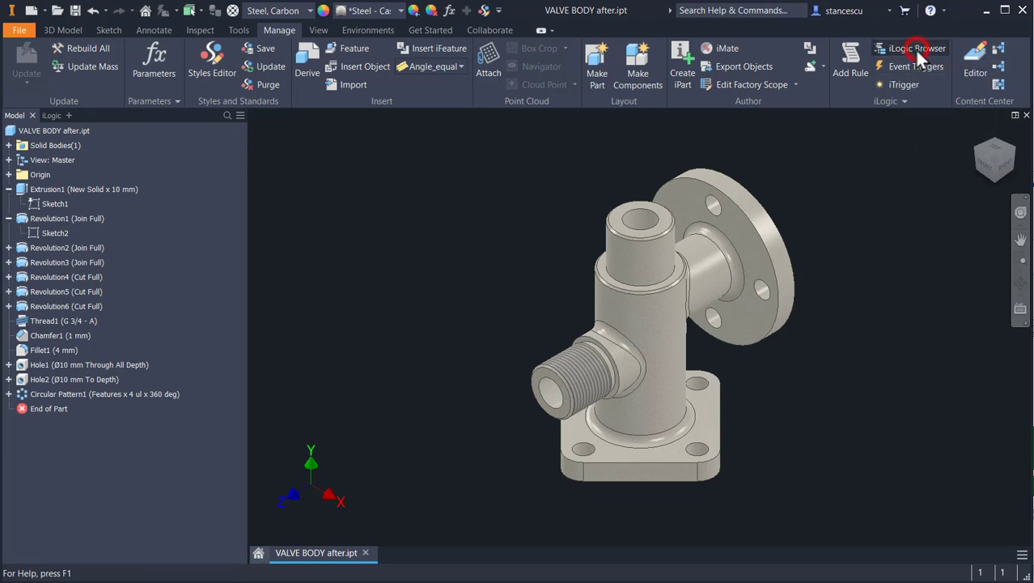
left_click(46, 116)
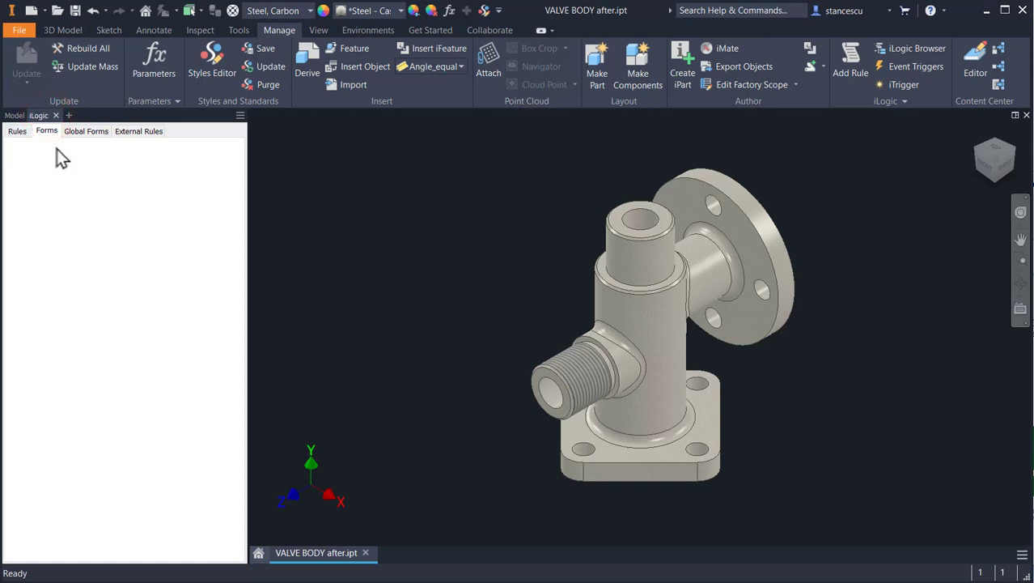
- Examine the part's iLogic rules, forms, global forms and external rules
left_click(14, 132)
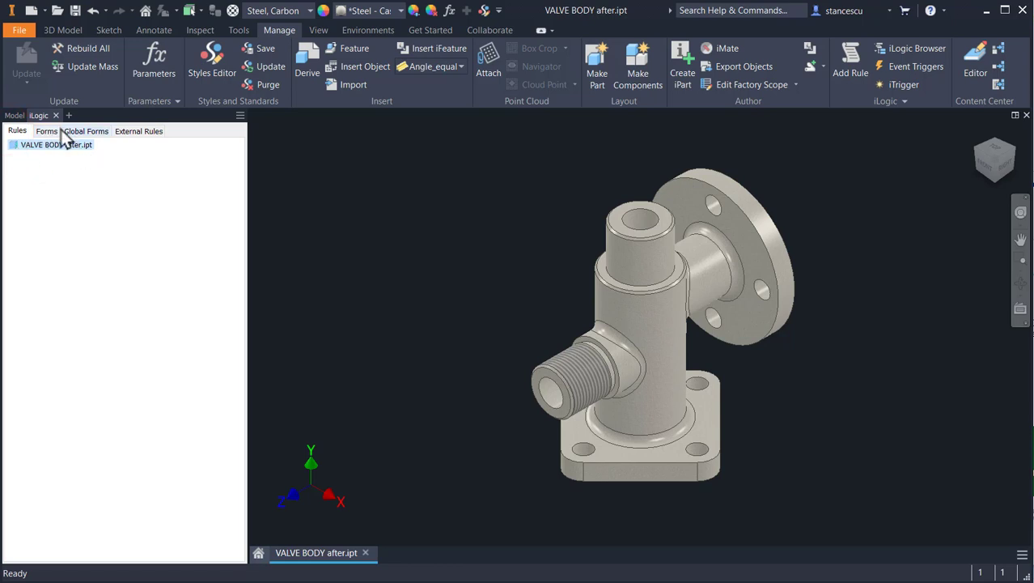
left_click(46, 132)
left_click(83, 133)
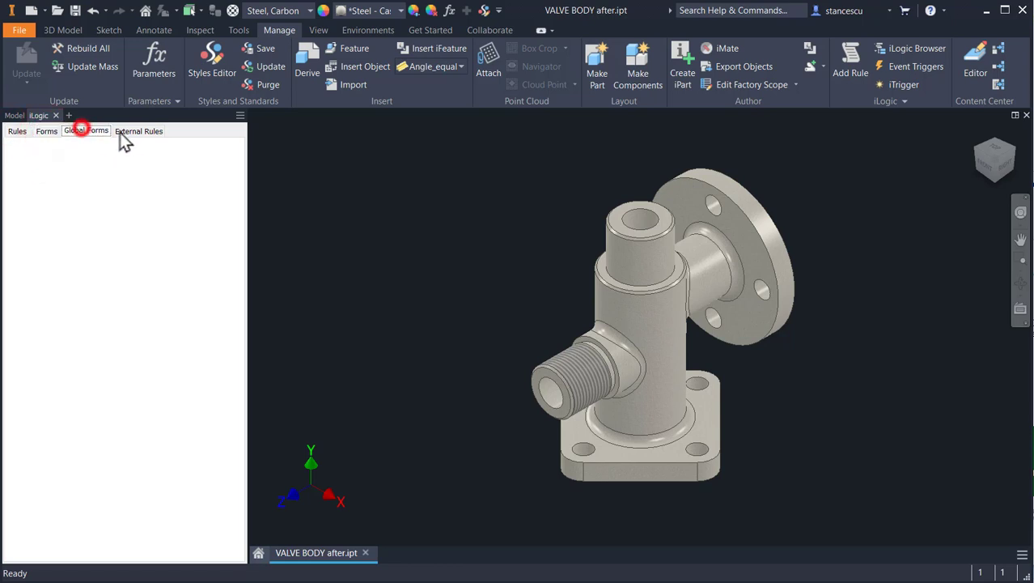
left_click(139, 133)
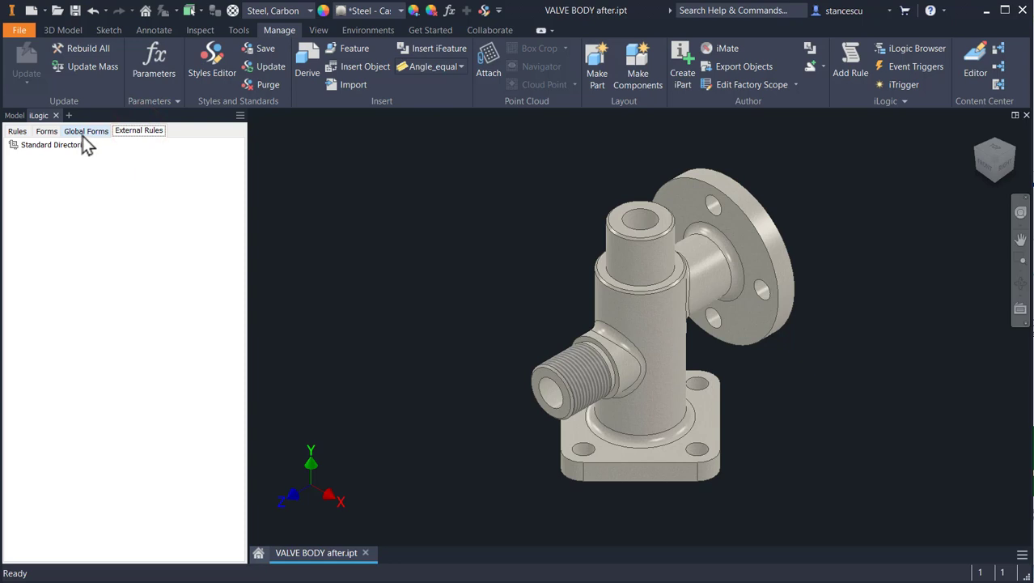
left_click(29, 132)
left_click(51, 132)
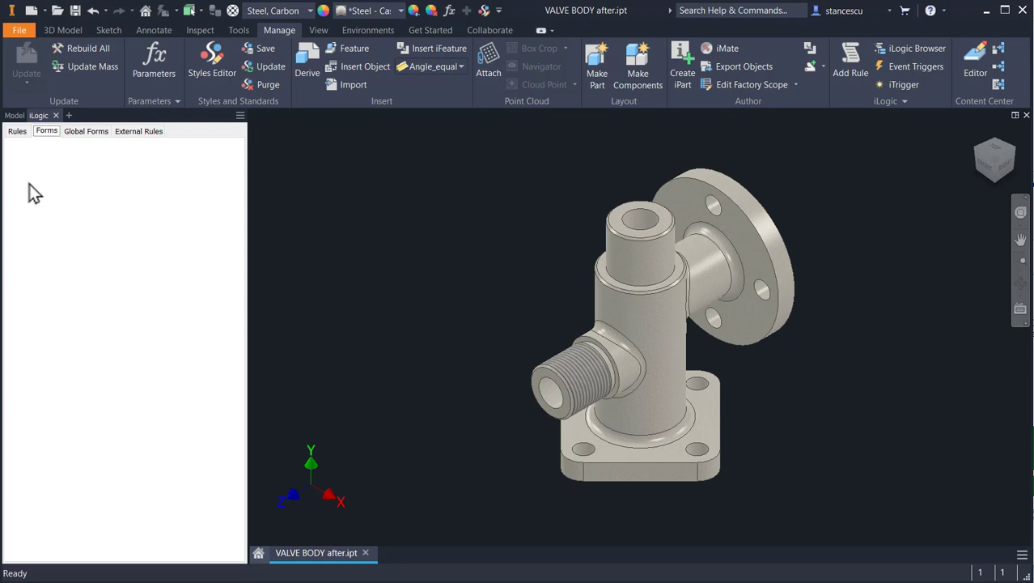
left_click(17, 132)
- Add a new form to the part's own iLogic forms
left_click(46, 132)
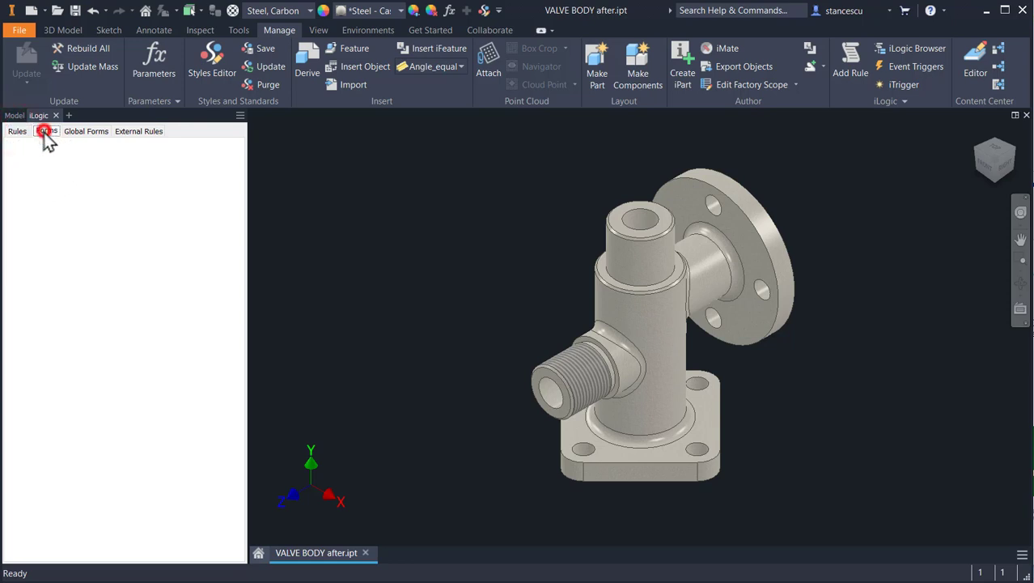
right_click(94, 183)
left_click(135, 191)
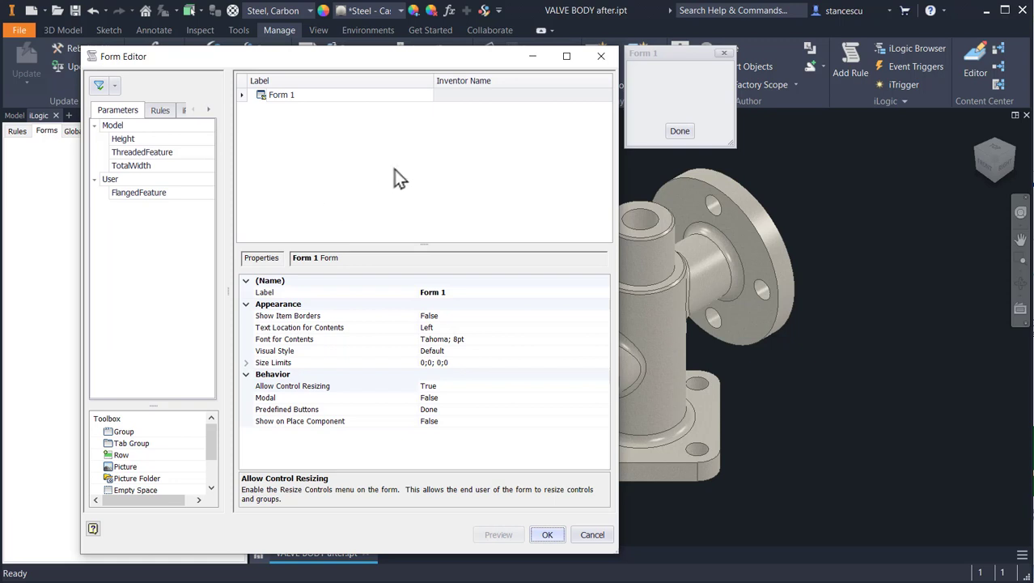
- Add the Height, ThreadedFeature and FlangedFeature parameters together to Form 1
left_click(119, 141)
left_click(135, 149)
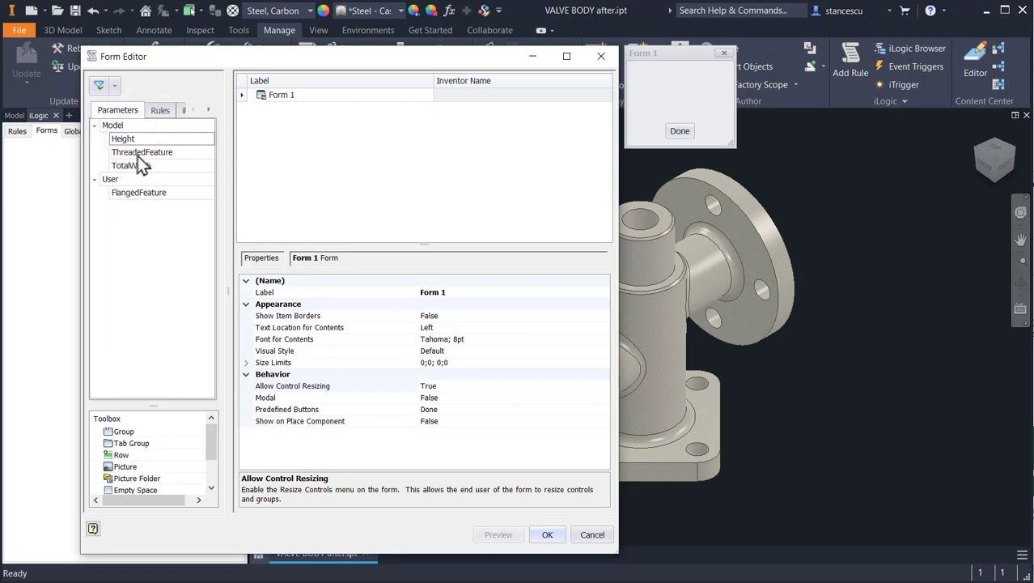
left_click(136, 152, "ctrl")
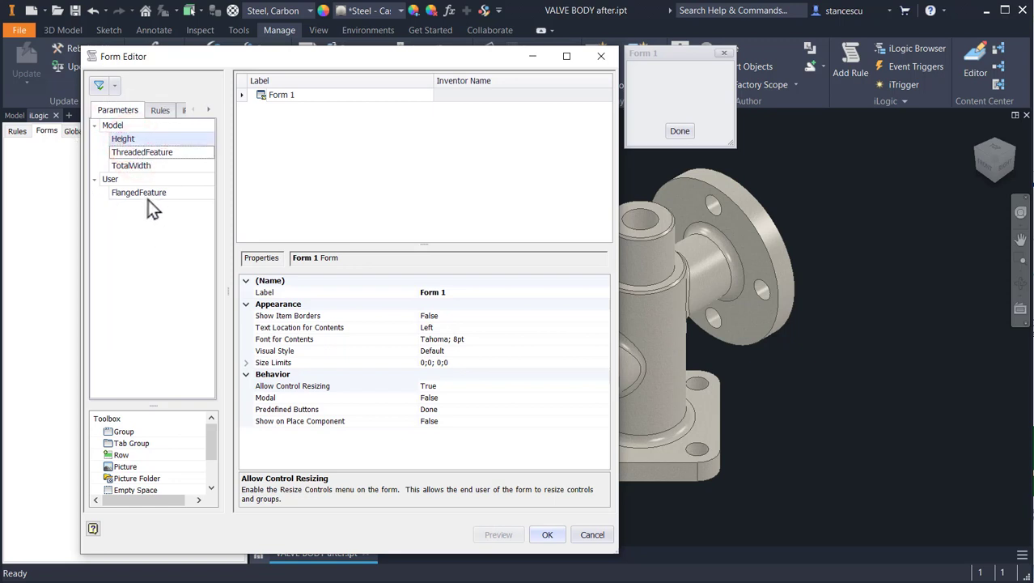
left_click(152, 195, "ctrl")
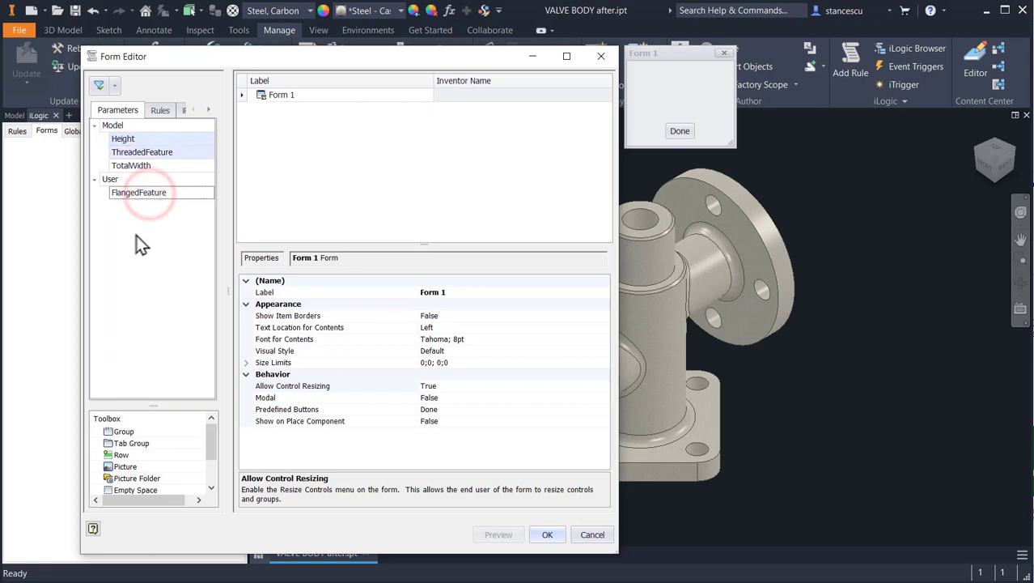
left_click_drag(185, 138, 298, 145)
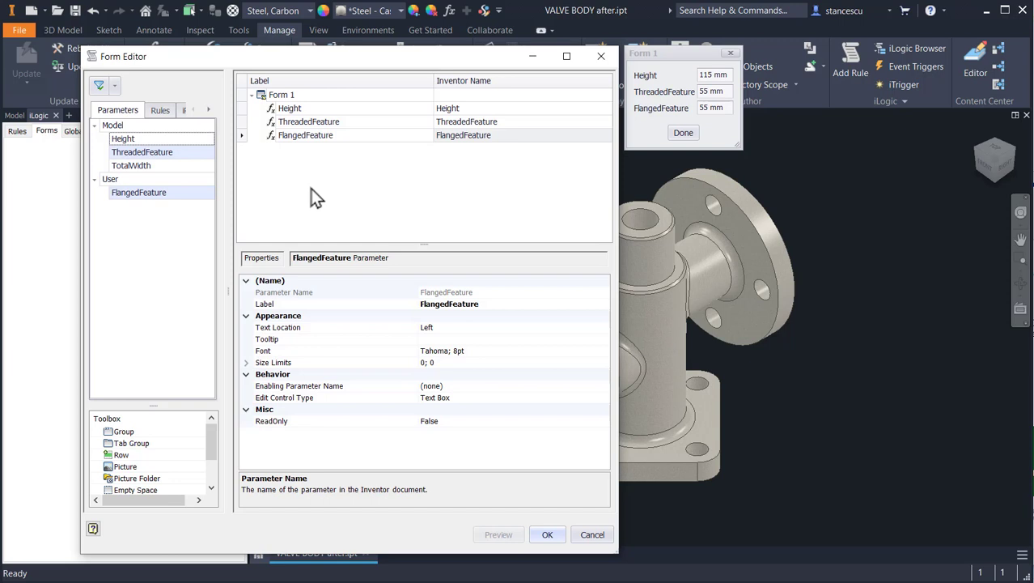
- Change the edit control type of the form's Height parameter to Slider
left_click(291, 111)
left_click(292, 109)
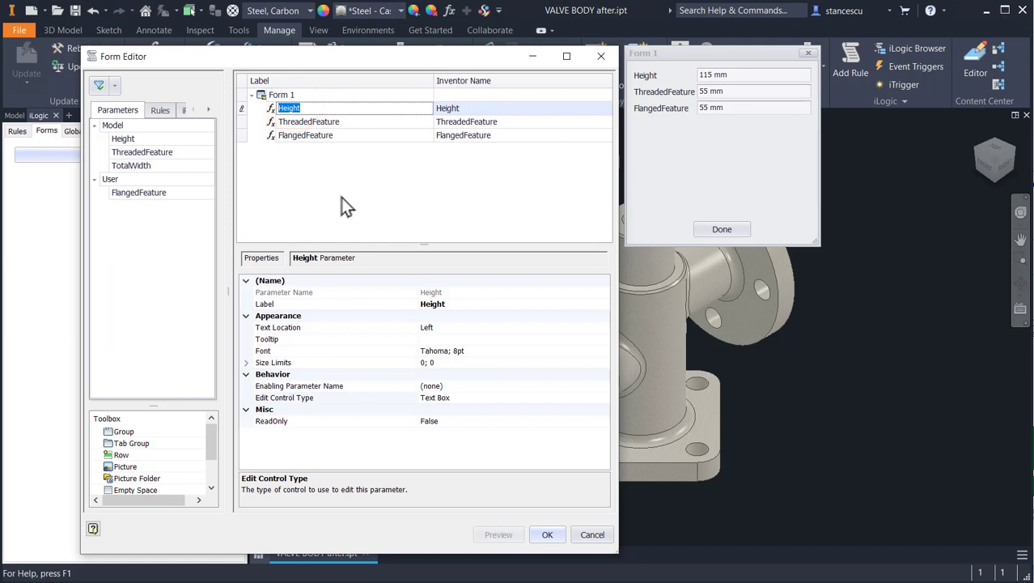
left_click(533, 398)
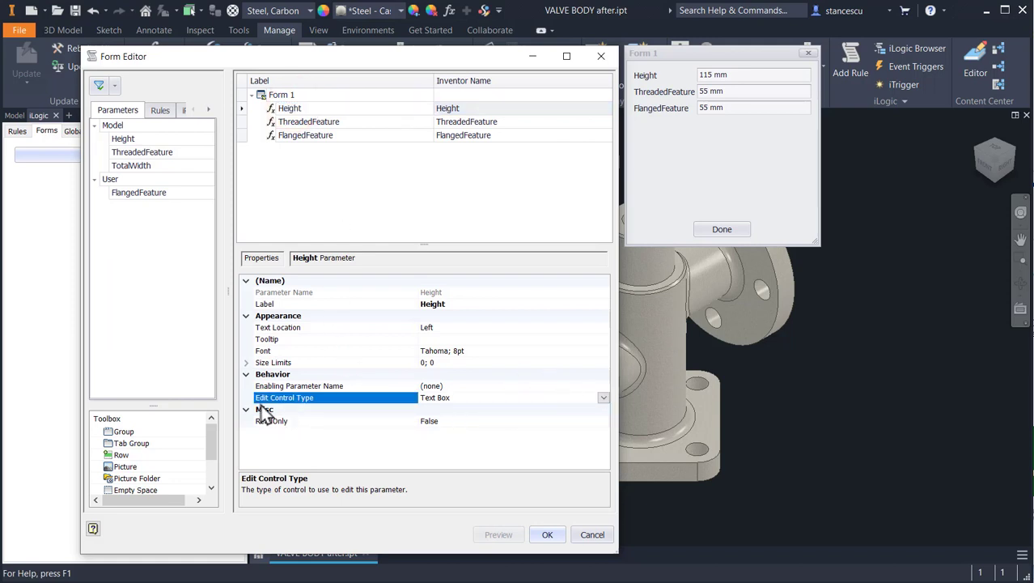
left_click(602, 397)
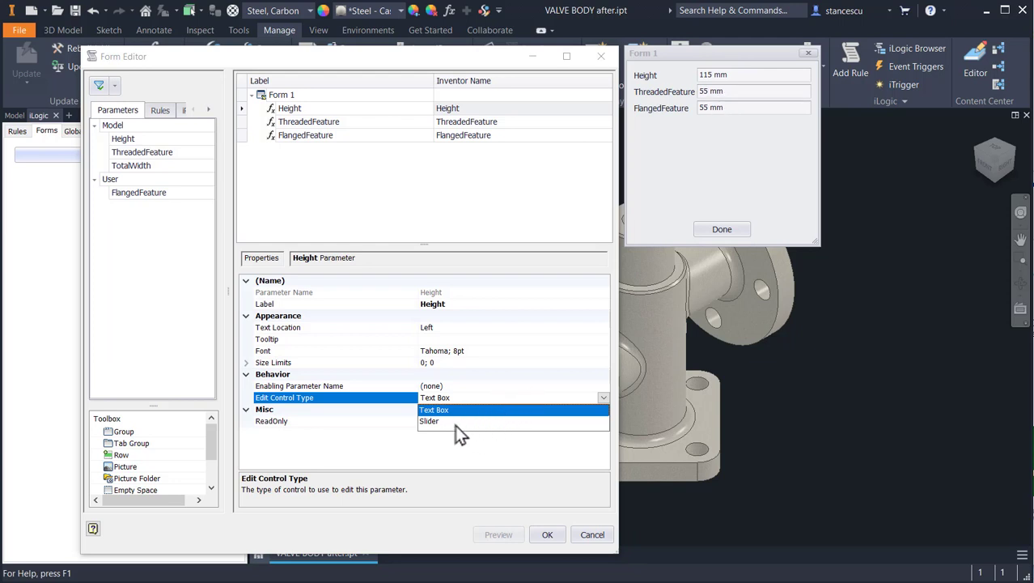
left_click(420, 421)
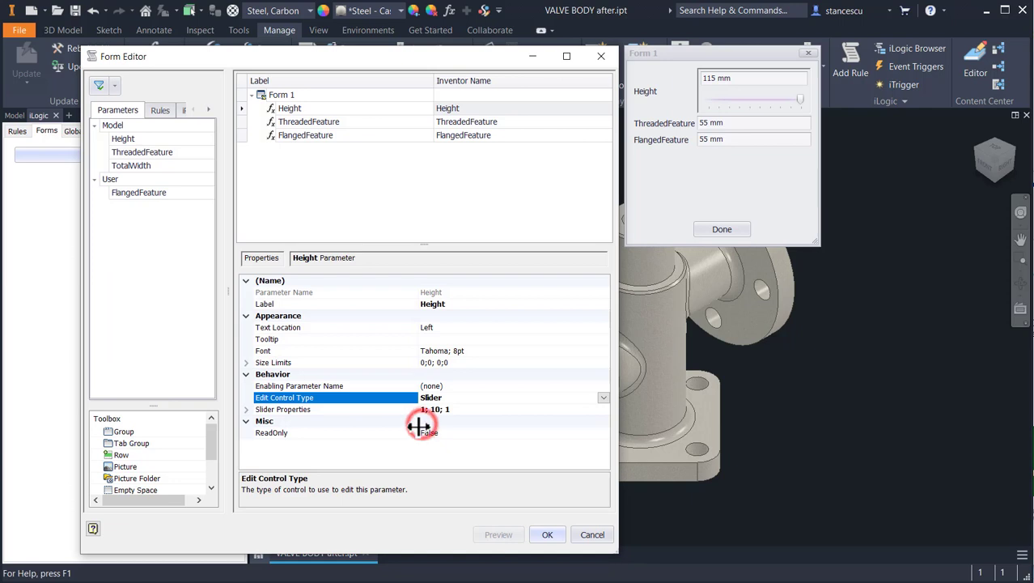
- Set the Height slider's minimum value to 115, maximum value to 145 and step size to 15
left_click(246, 409)
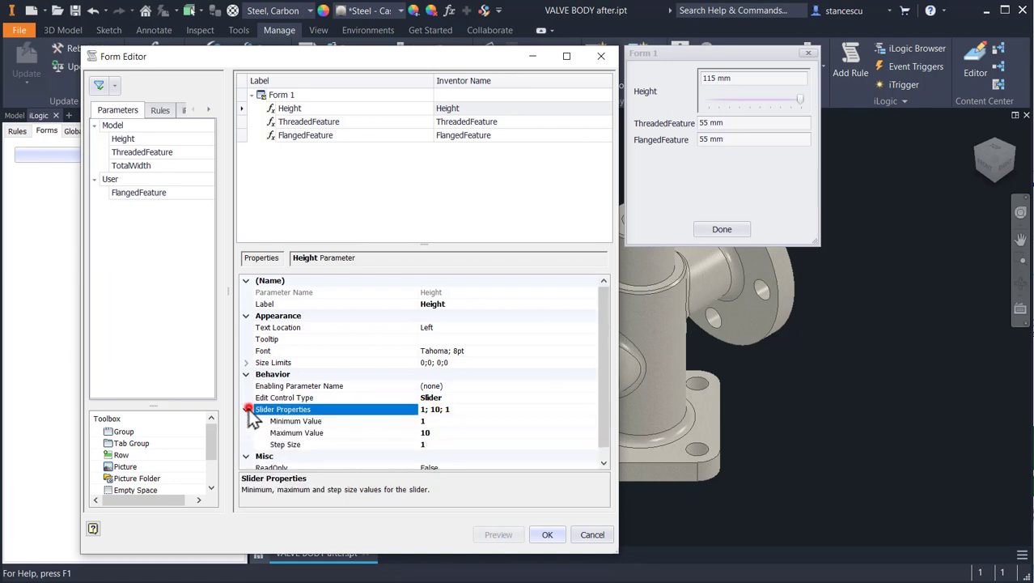
left_click(425, 421)
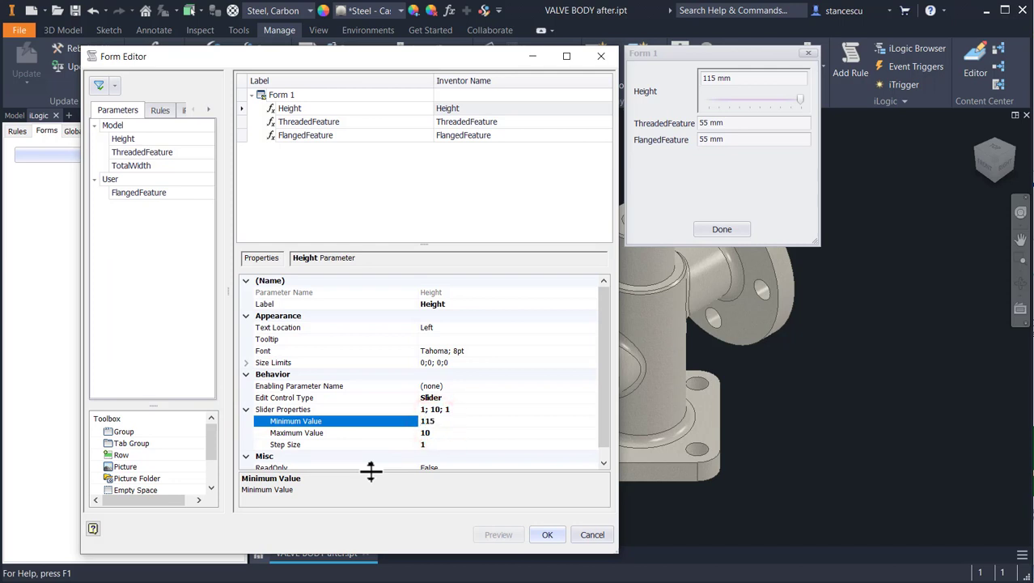
left_click(451, 433)
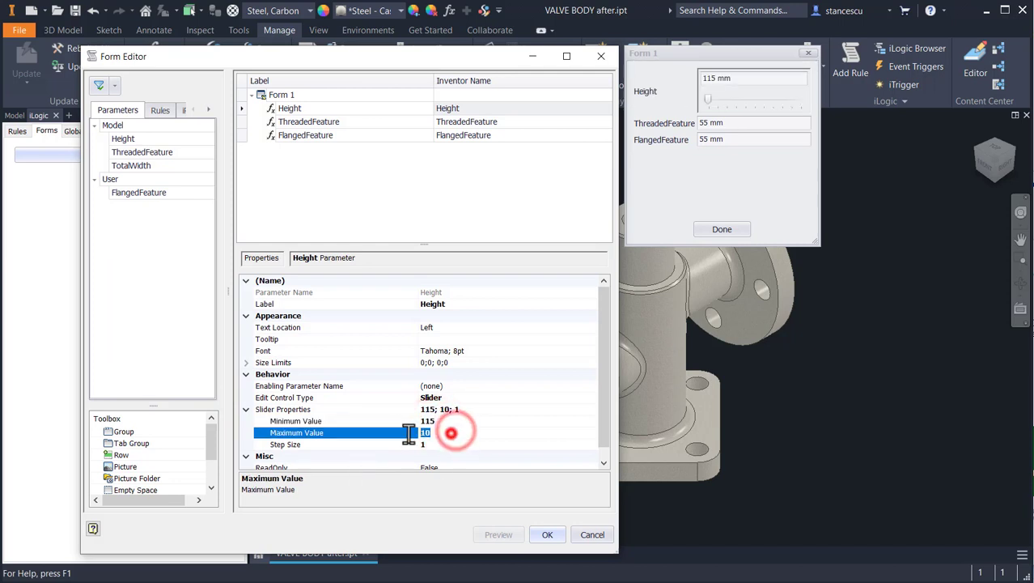
type("14")
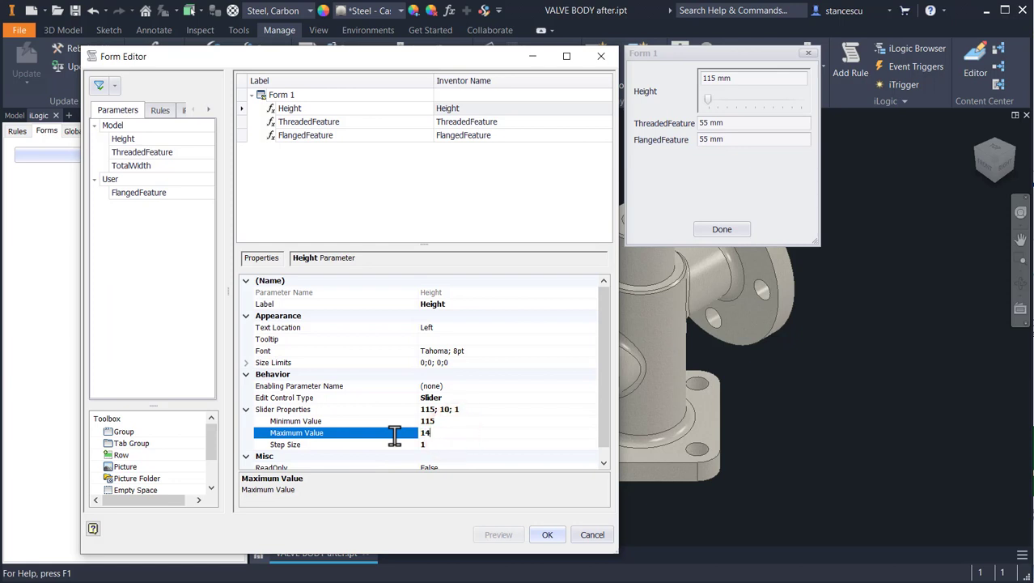
type("5")
key("Return")
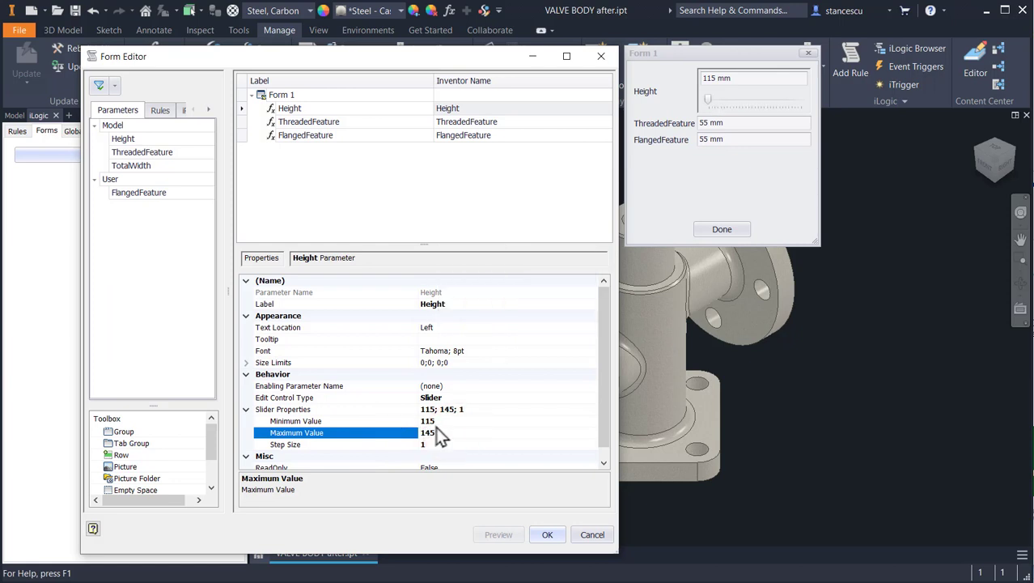
left_click(425, 445)
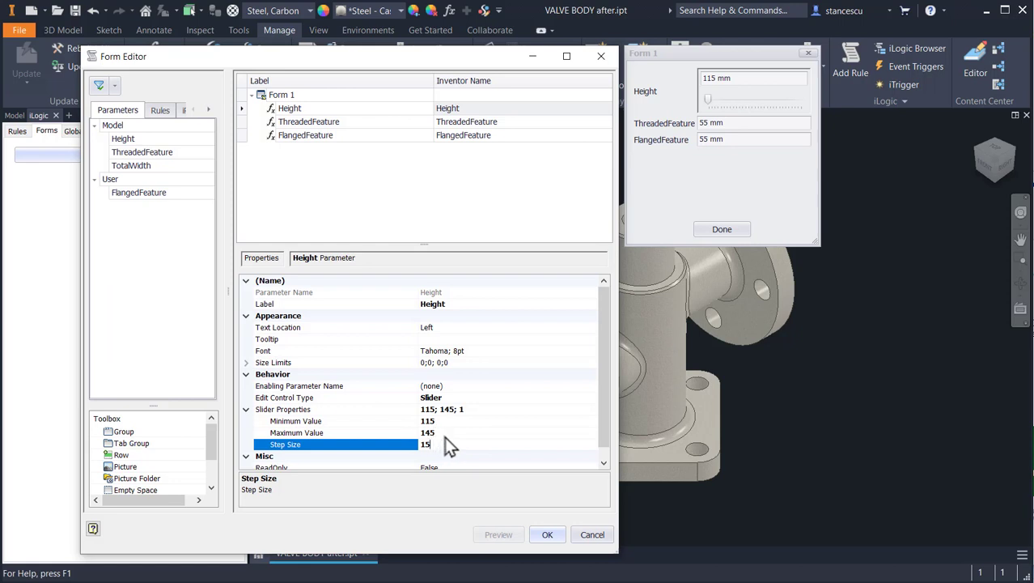
key("Return")
- Change the edit control type of the form's ThreadedFeature parameter to Slider
double_click(310, 121)
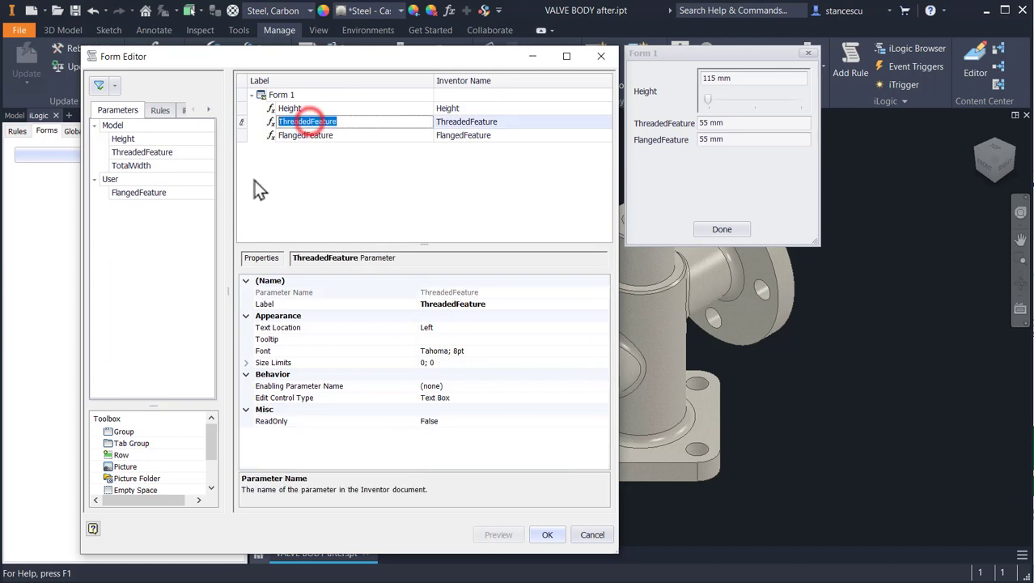
left_click(574, 397)
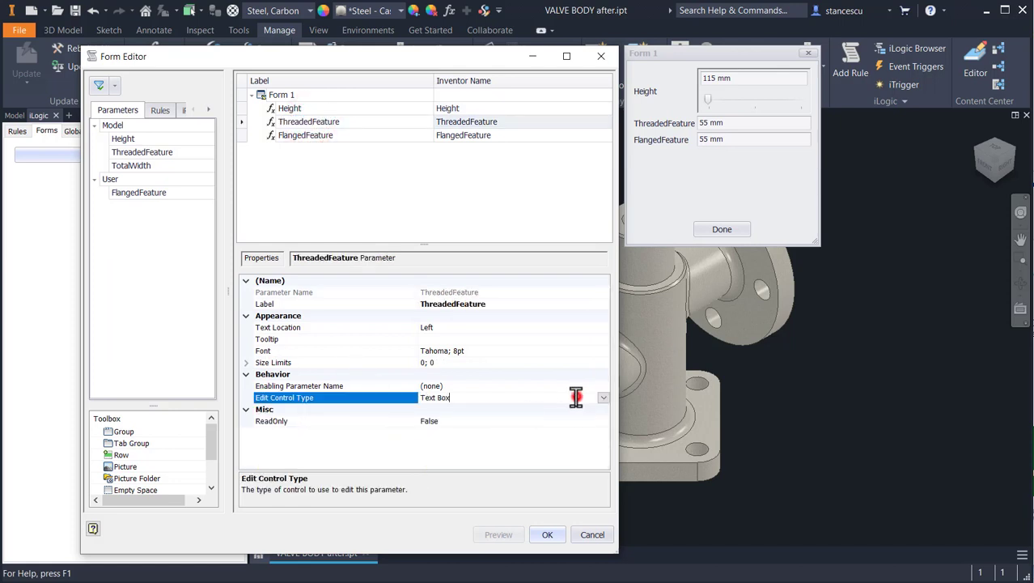
left_click(604, 398)
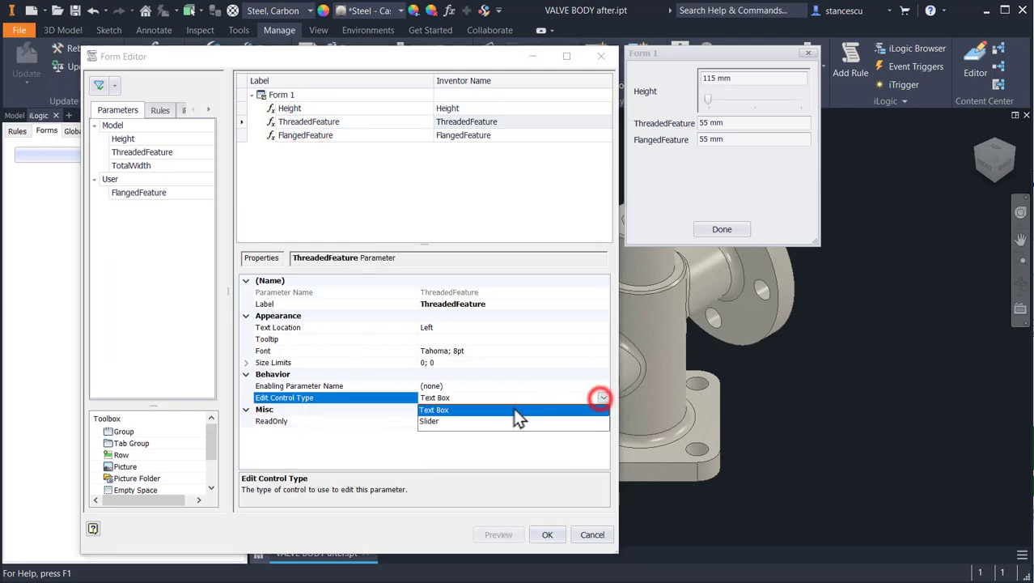
left_click(429, 421)
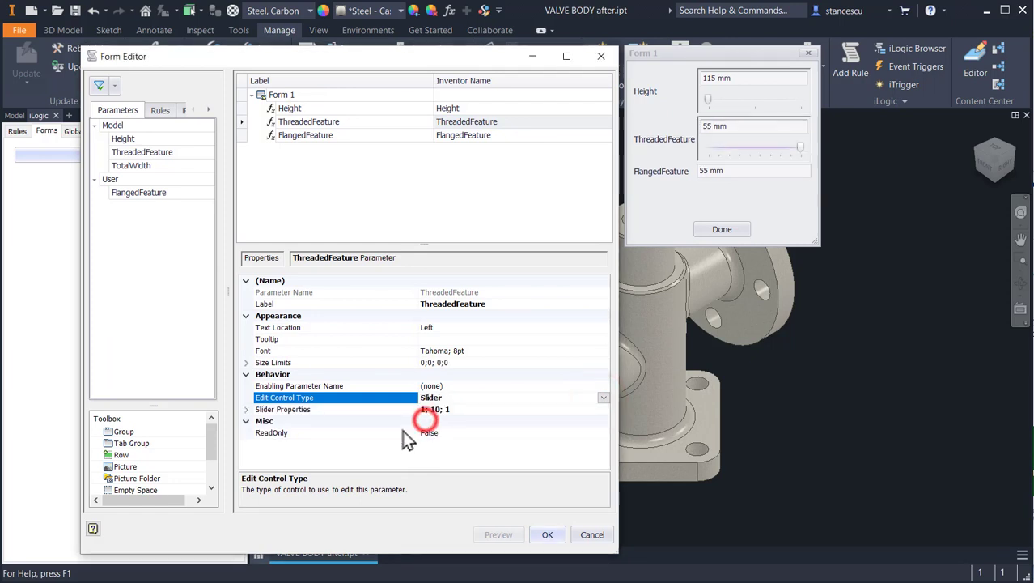
- Set the ThreadedFeature slider's minimum value to 55, maximum value to 85 and step size to 15
left_click(246, 410)
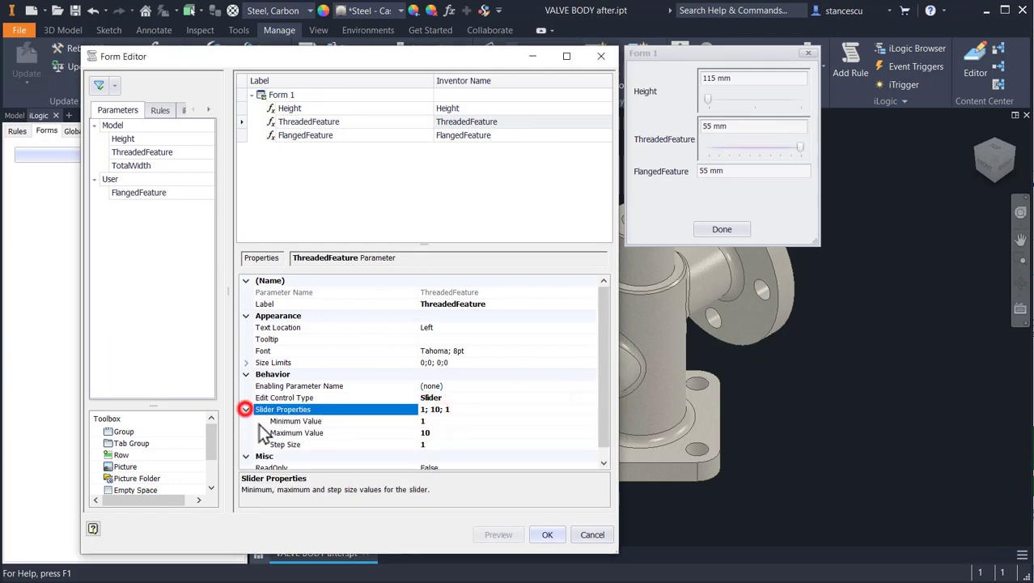
left_click(434, 422)
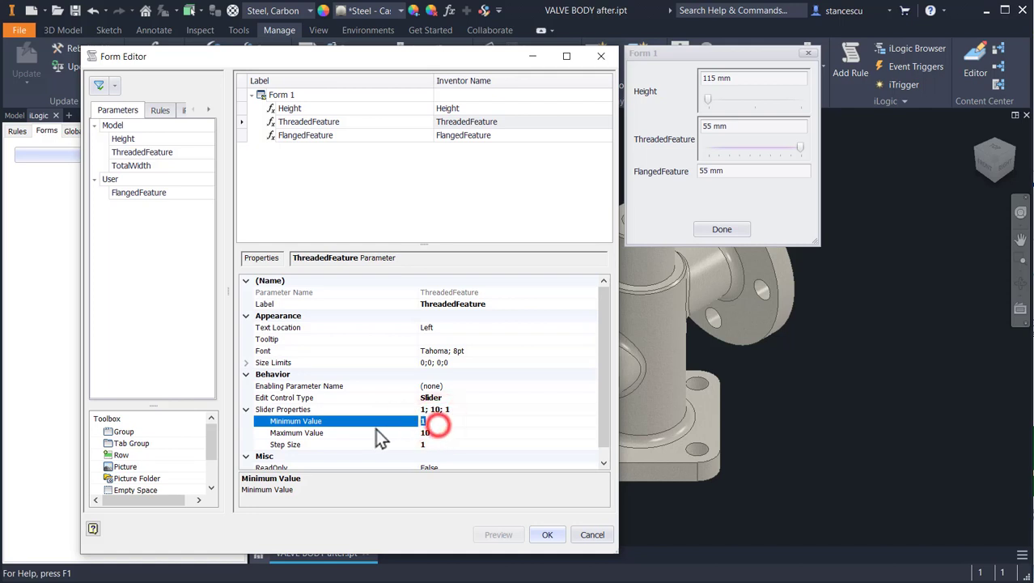
type("5")
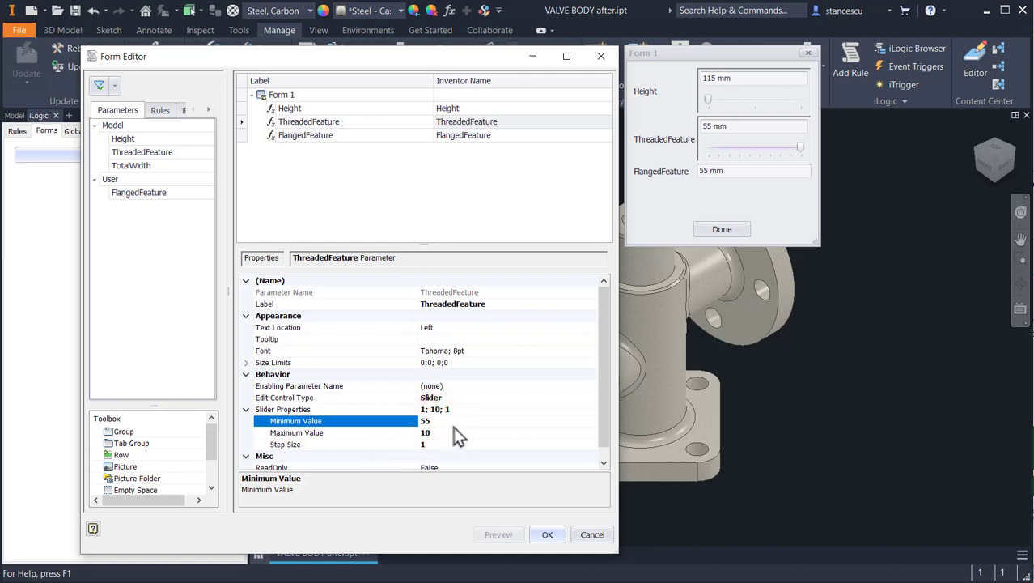
type("5")
left_click(452, 432)
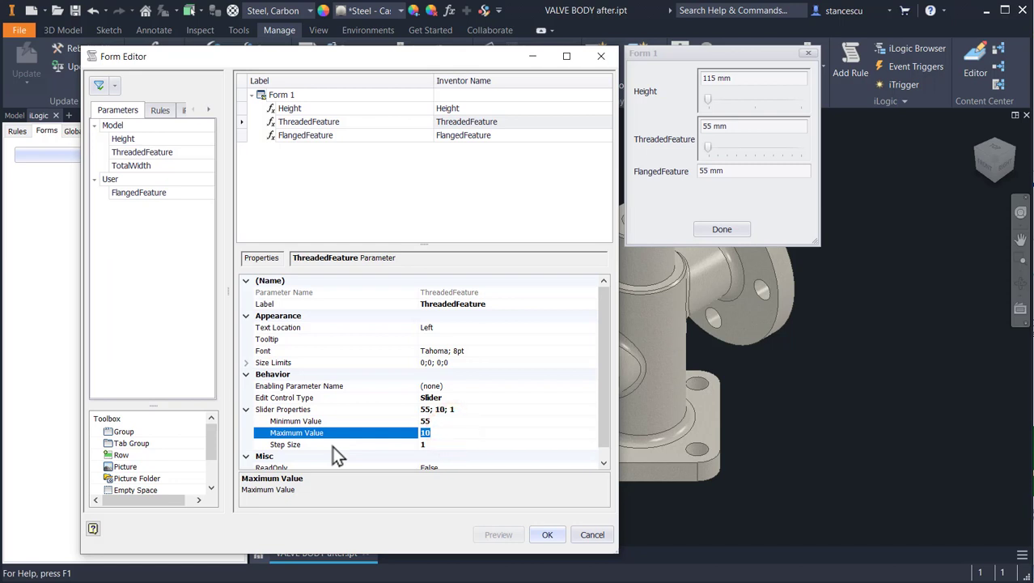
left_click(443, 445)
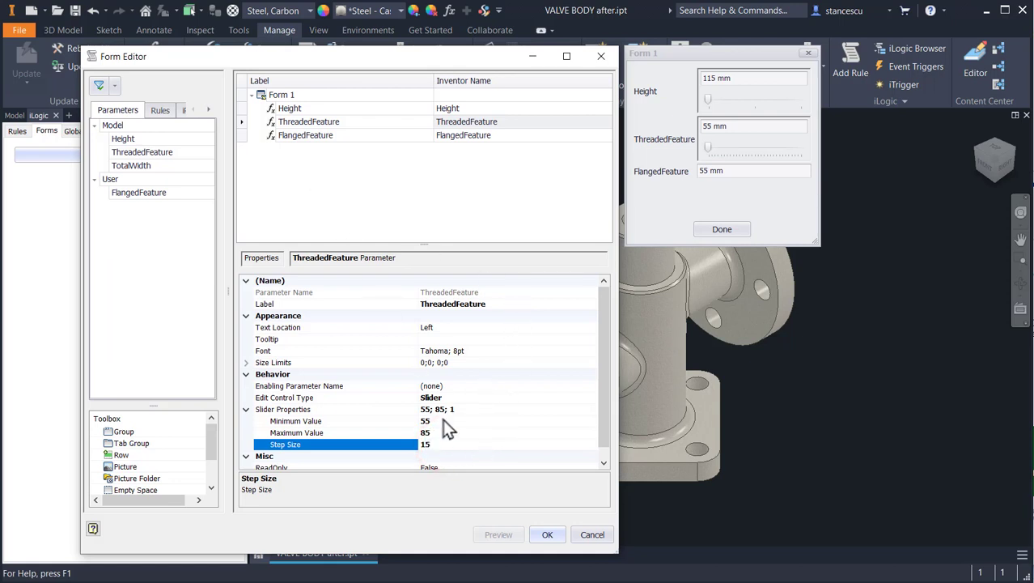
key("Return")
- Change the edit control type of the form's FlangedFeature parameter to Slider
left_click(301, 135)
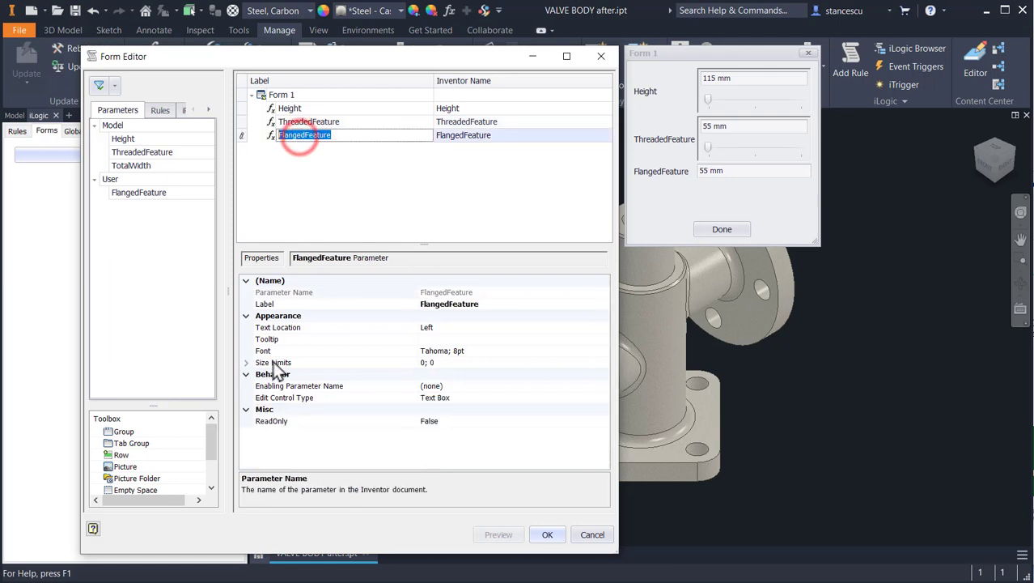
left_click(604, 400)
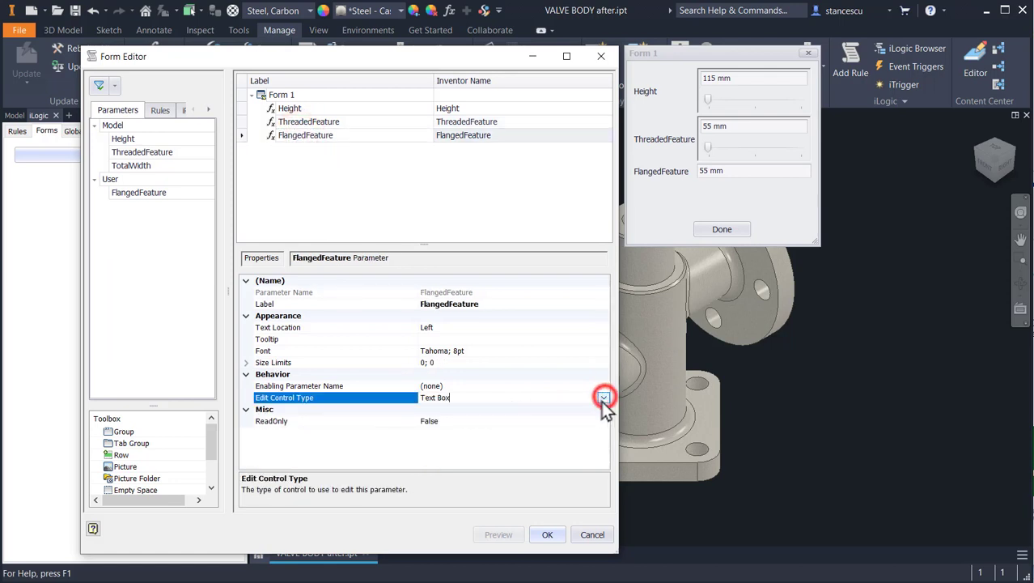
left_click(603, 397)
left_click(430, 421)
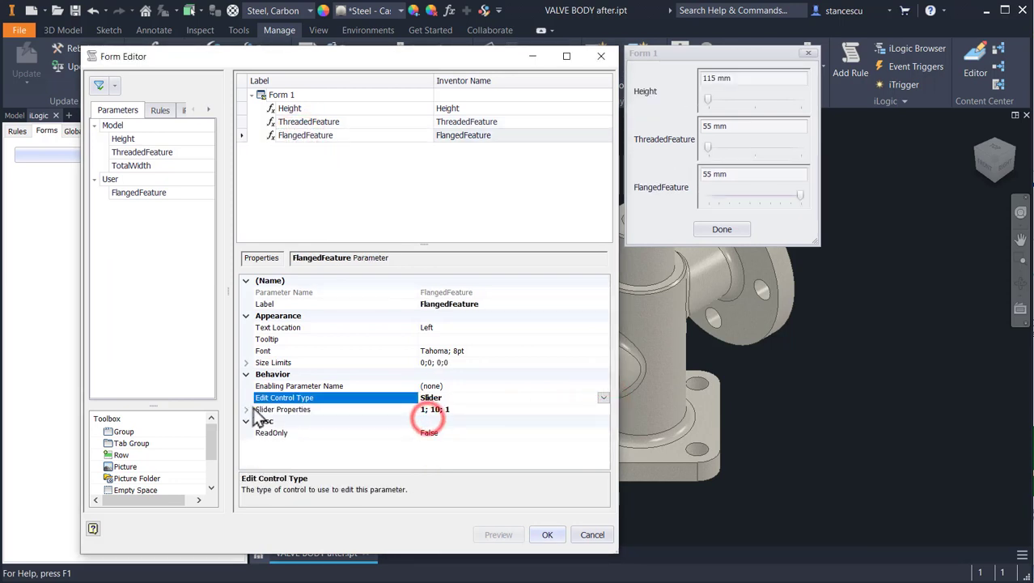
- Set the FlangedFeature slider's minimum value to 55, maximum value to 95 and step size to 20, and accept the form
left_click(246, 409)
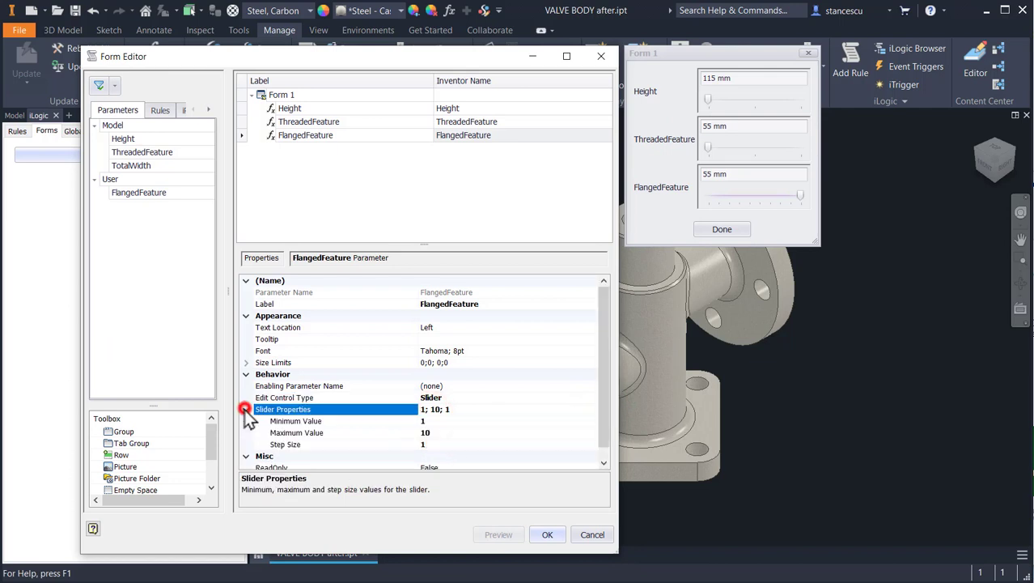
left_click(427, 421)
type("55")
left_click(452, 433)
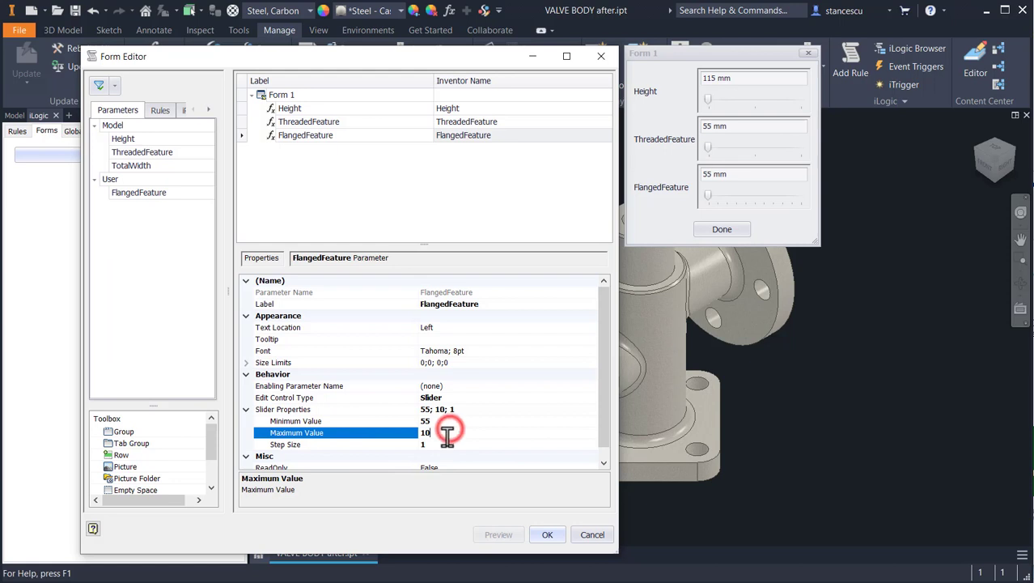
type("95")
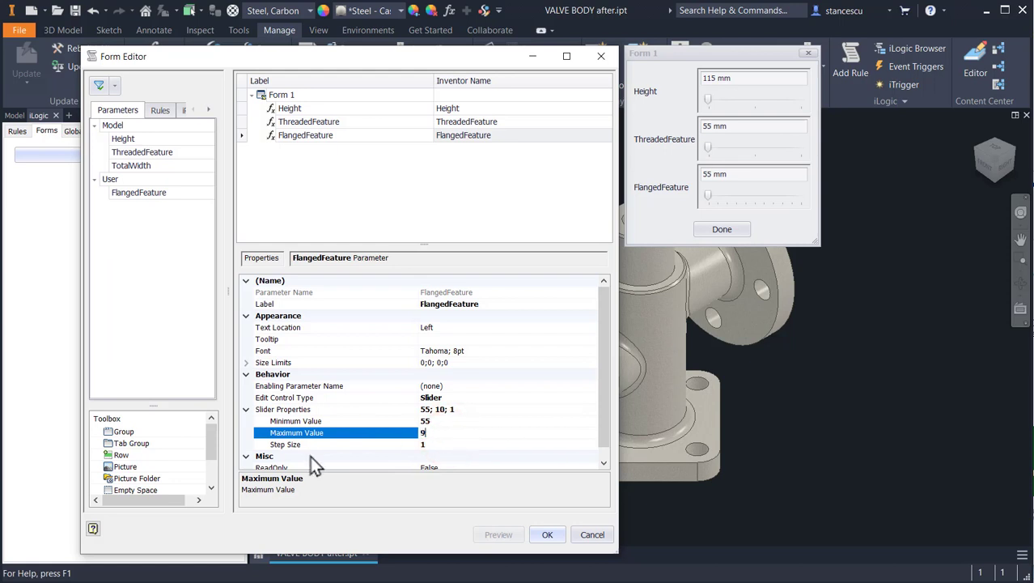
left_click(441, 445)
type("20")
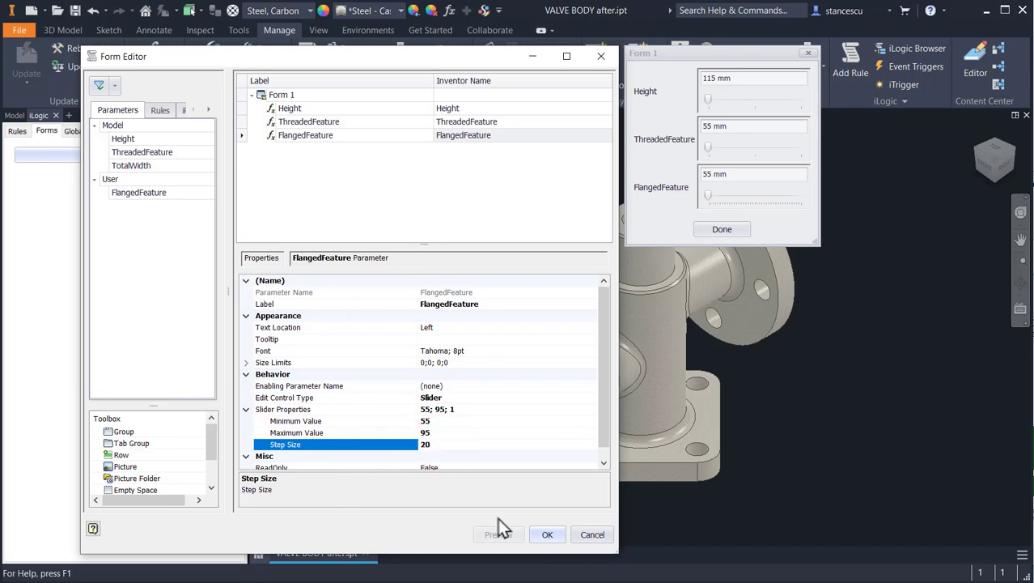
left_click(548, 535)
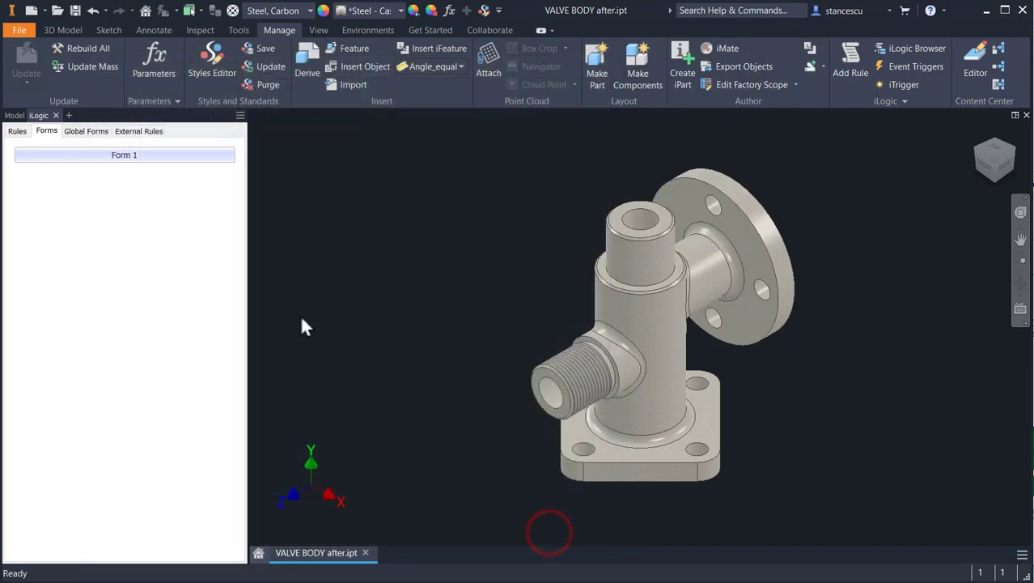
- Open Form 1 and test its sliders by raising Height to 145 mm, ThreadedFeature to 85 mm and FlangedFeature to 95 mm
left_click(121, 159)
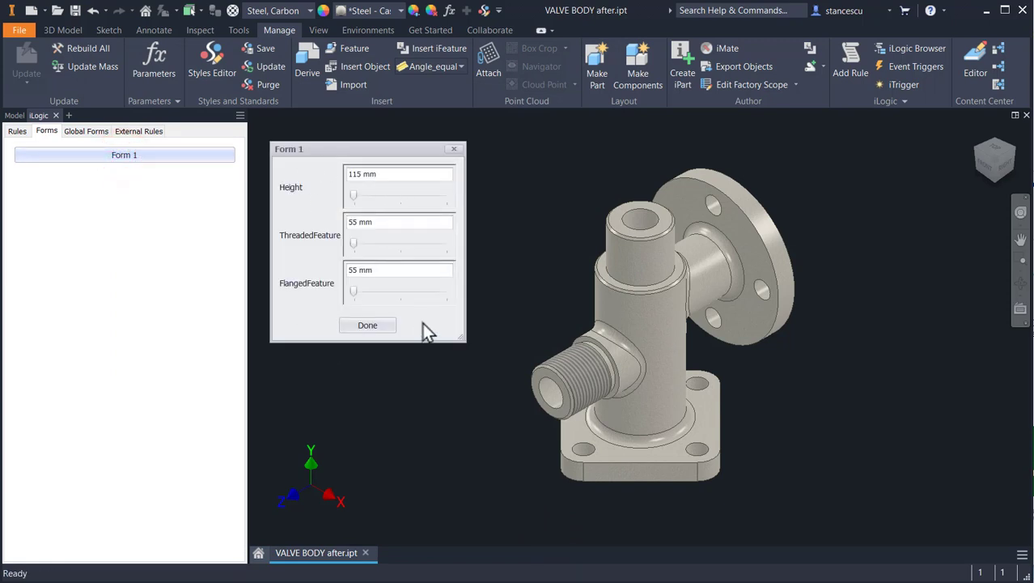
left_click_drag(382, 159, 399, 174)
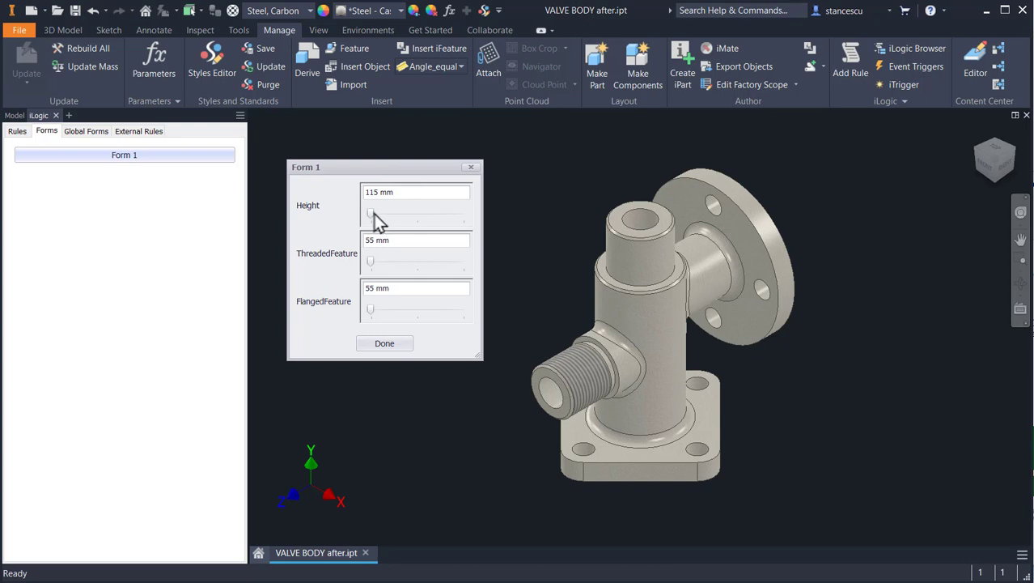
left_click_drag(371, 213, 434, 214)
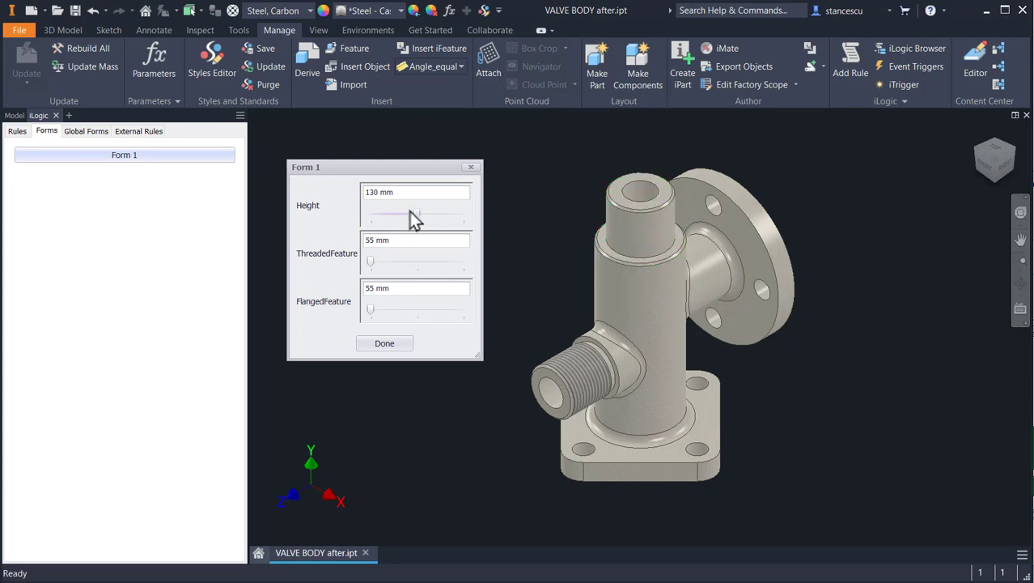
left_click_drag(413, 214, 484, 223)
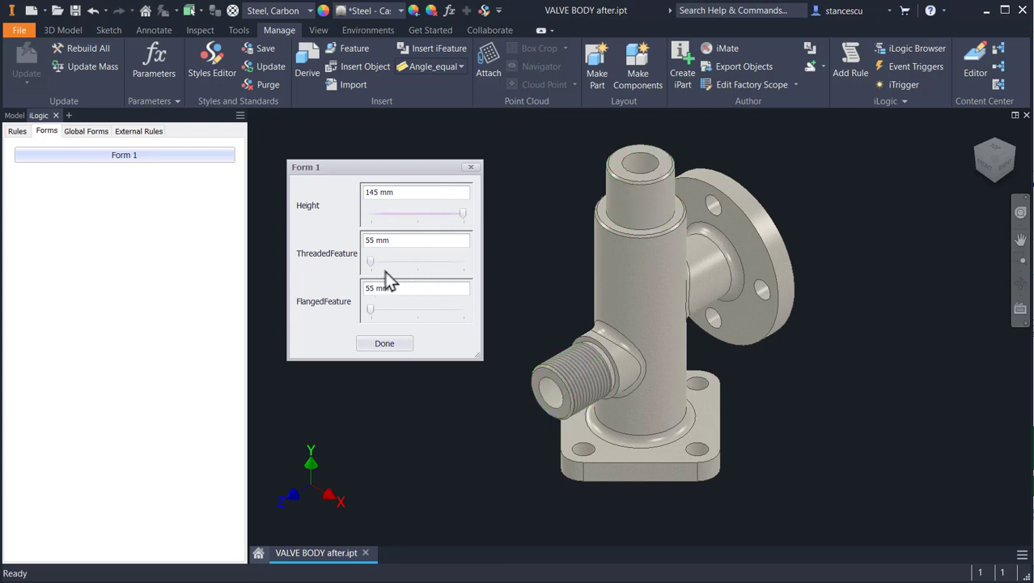
left_click_drag(369, 261, 417, 260)
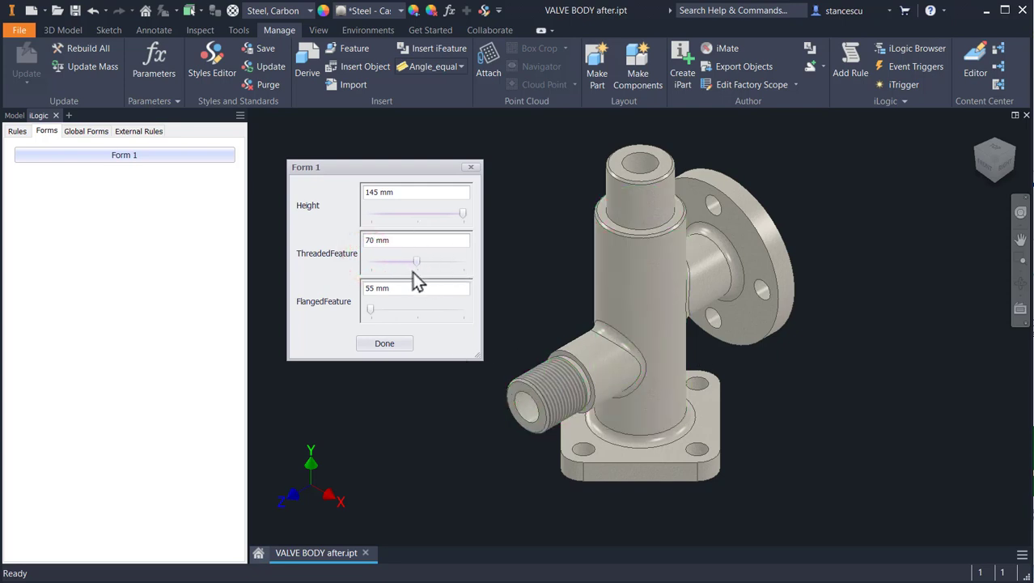
left_click_drag(416, 261, 468, 260)
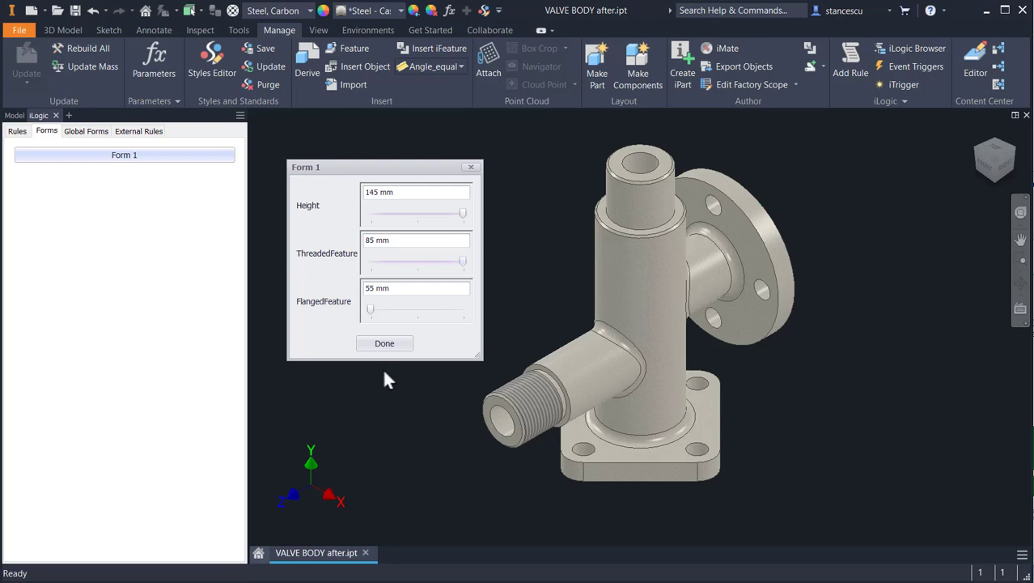
left_click_drag(369, 308, 473, 312)
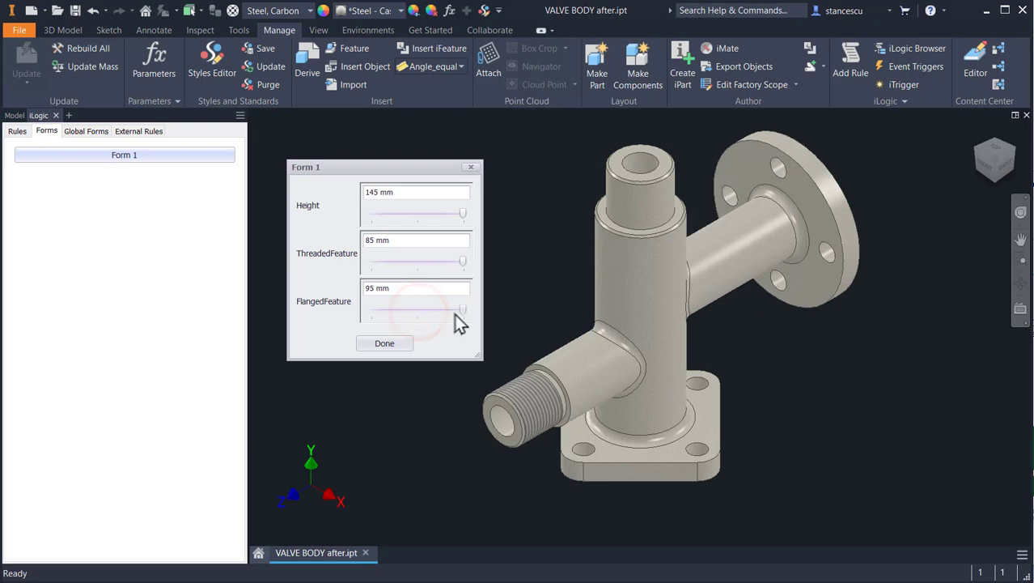
- In the right view, set the form's Height slider to 115 mm and both ThreadedFeature and FlangedFeature to 55 mm, and close the form
left_click(1007, 169)
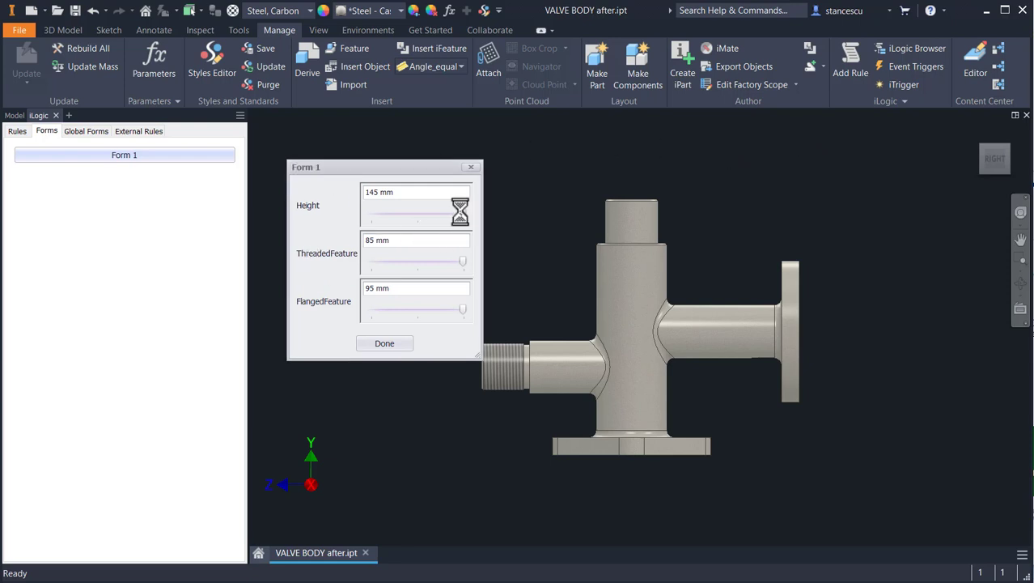
left_click_drag(462, 214, 372, 215)
left_click_drag(463, 263, 401, 260)
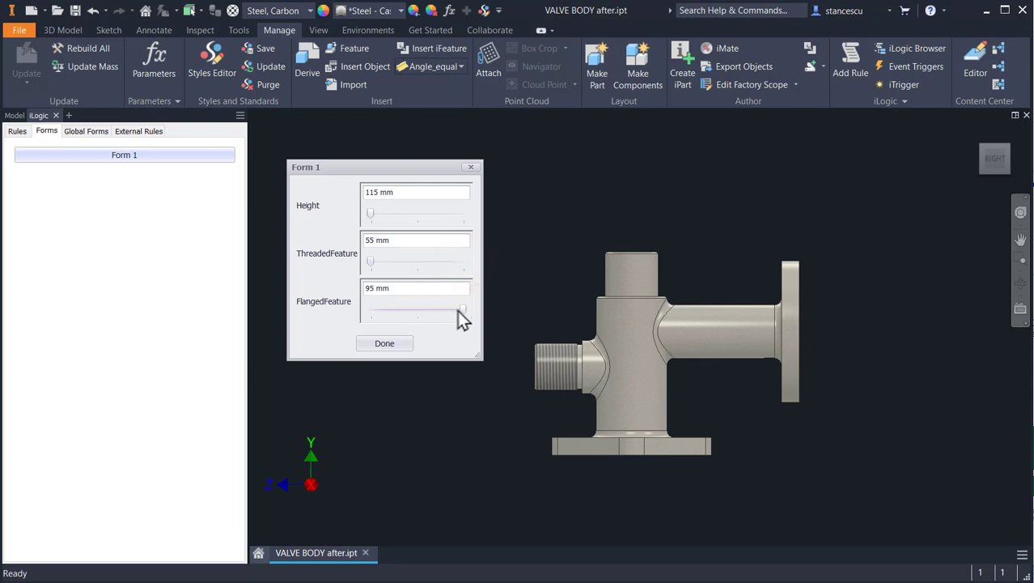
left_click_drag(466, 309, 369, 308)
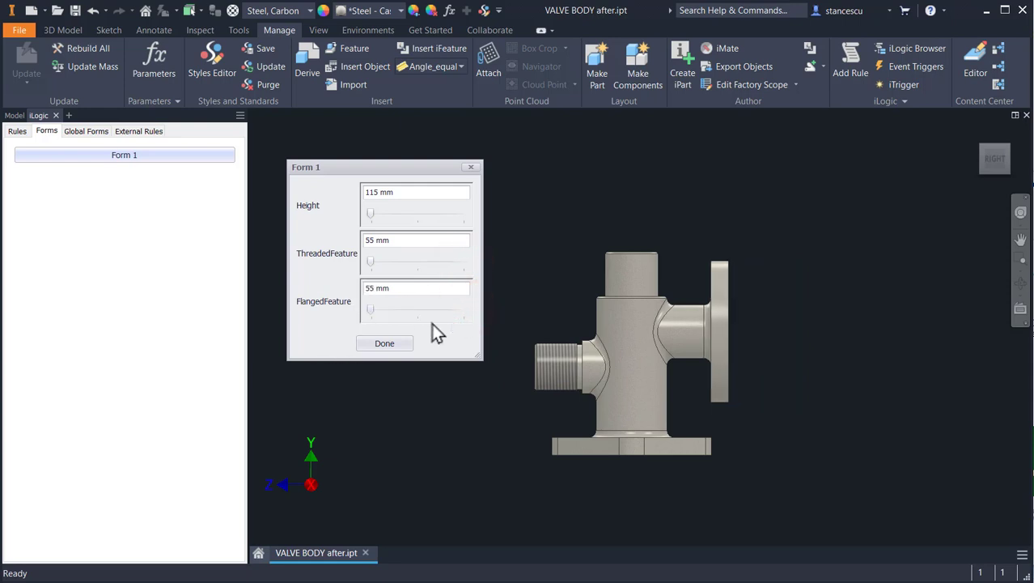
left_click(586, 185)
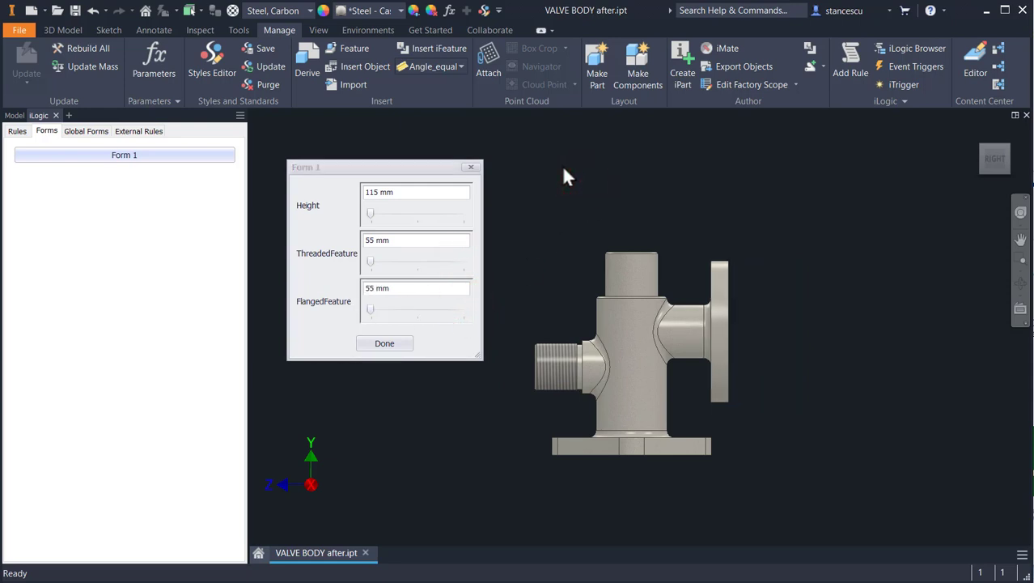
left_click_drag(390, 170, 123, 192)
left_click(119, 367)
left_click(345, 218)
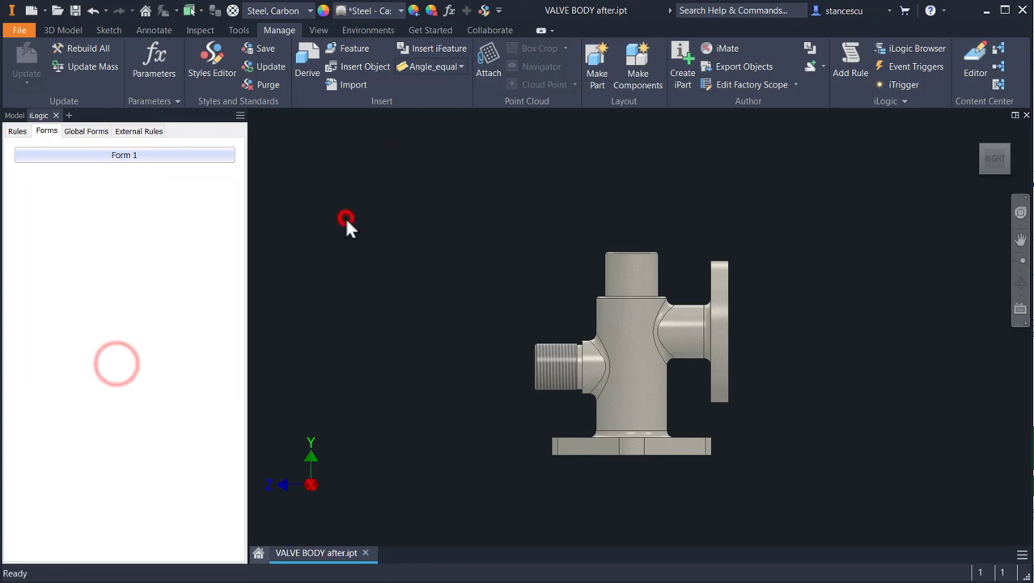
- Create a new drawing from the metric STAS_BTB.idw template
left_click(32, 10)
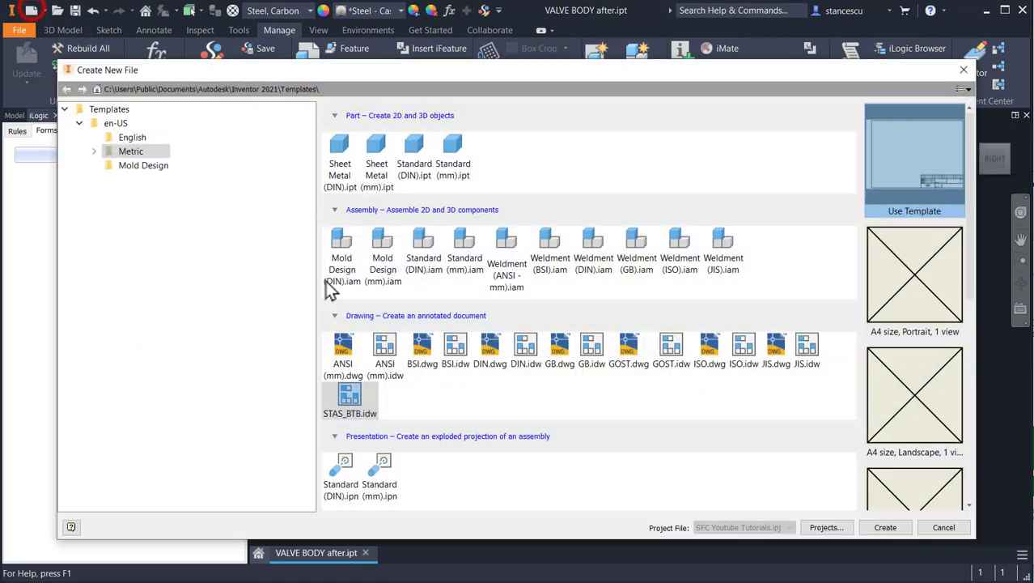
double_click(348, 403)
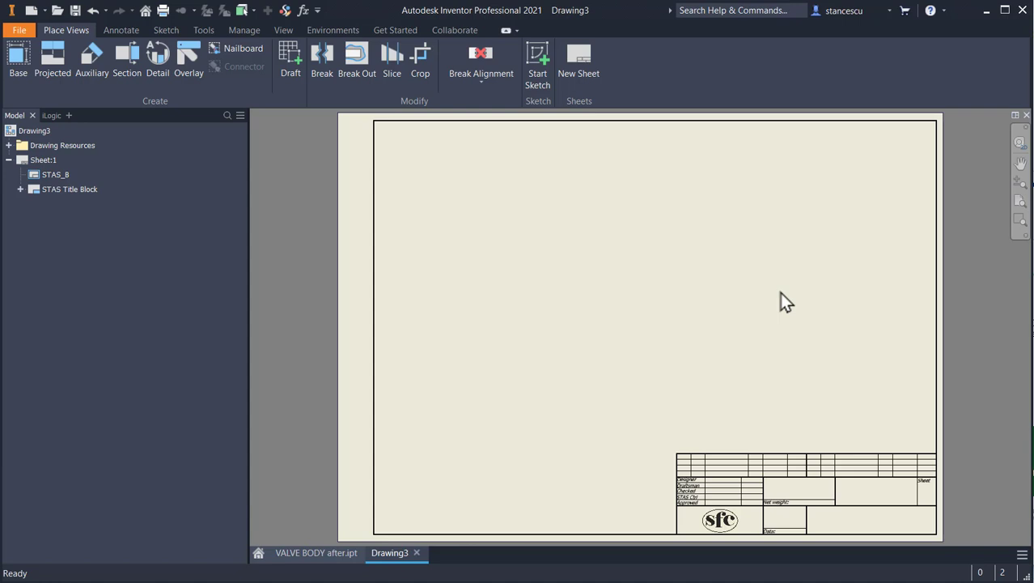
key("Home")
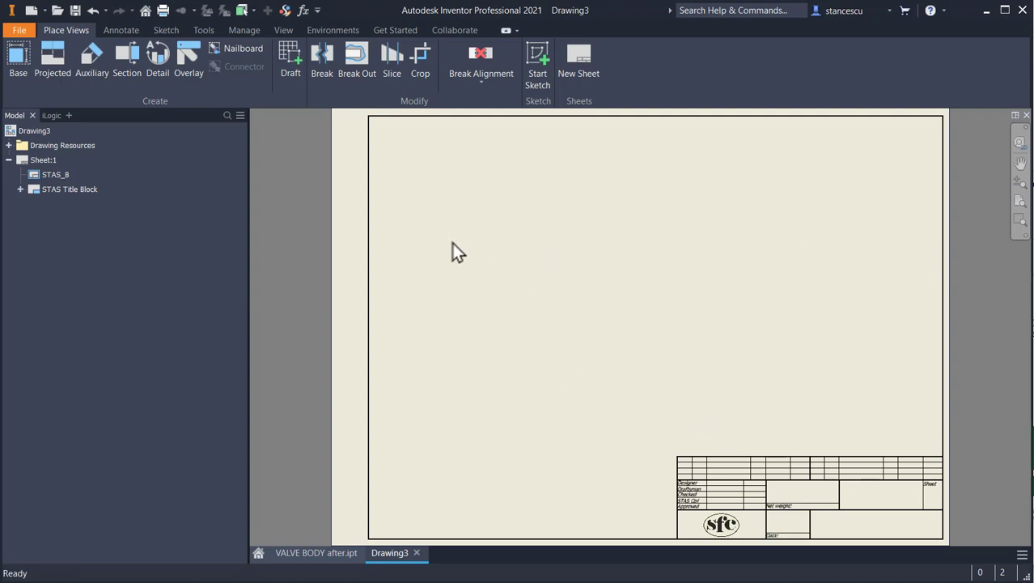
- Place a 1:1 front base view of the valve body near the sheet's right edge, with a projected side view to its left
left_click(15, 69)
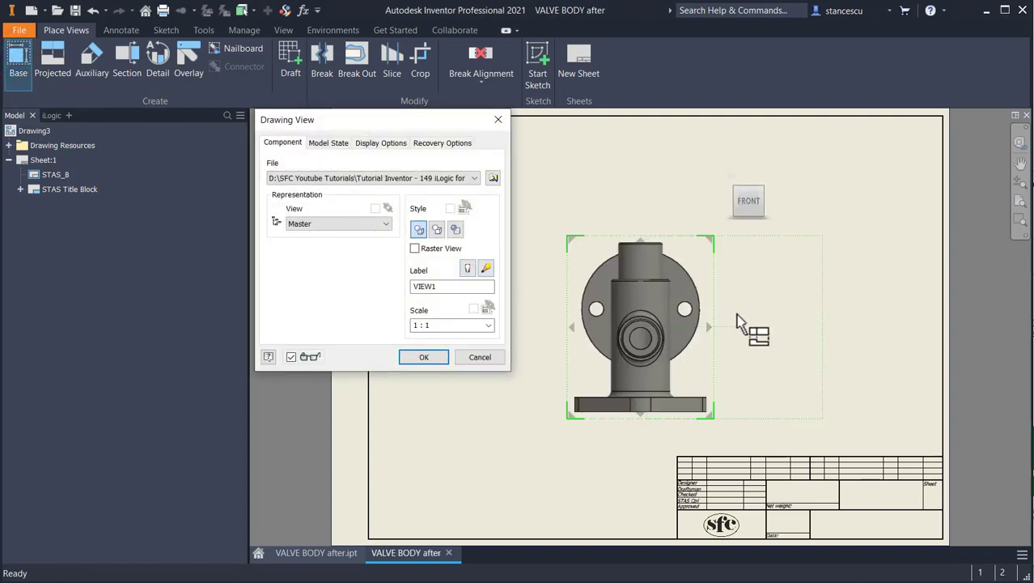
left_click_drag(678, 316, 865, 298)
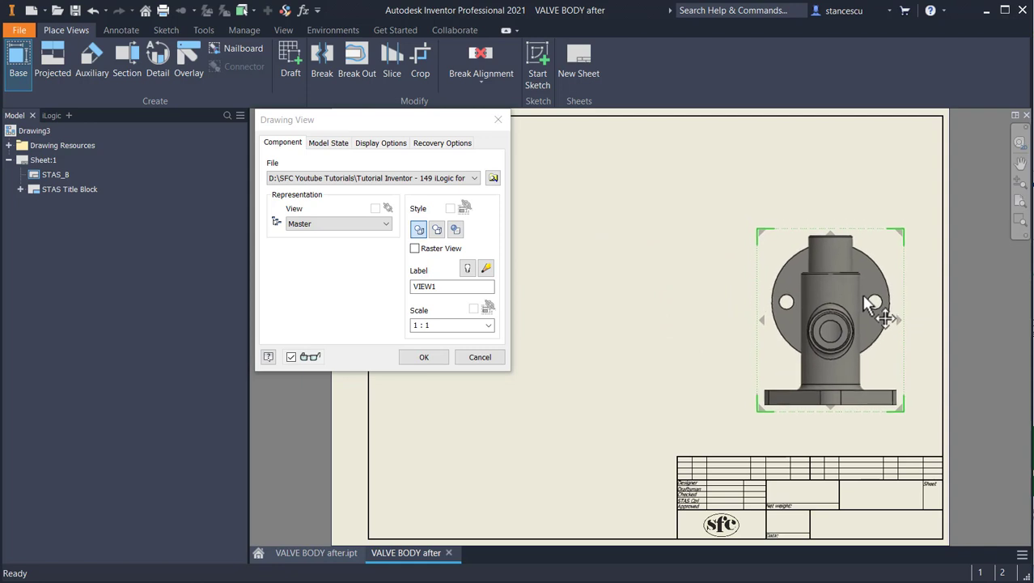
left_click(589, 317)
left_click(408, 357)
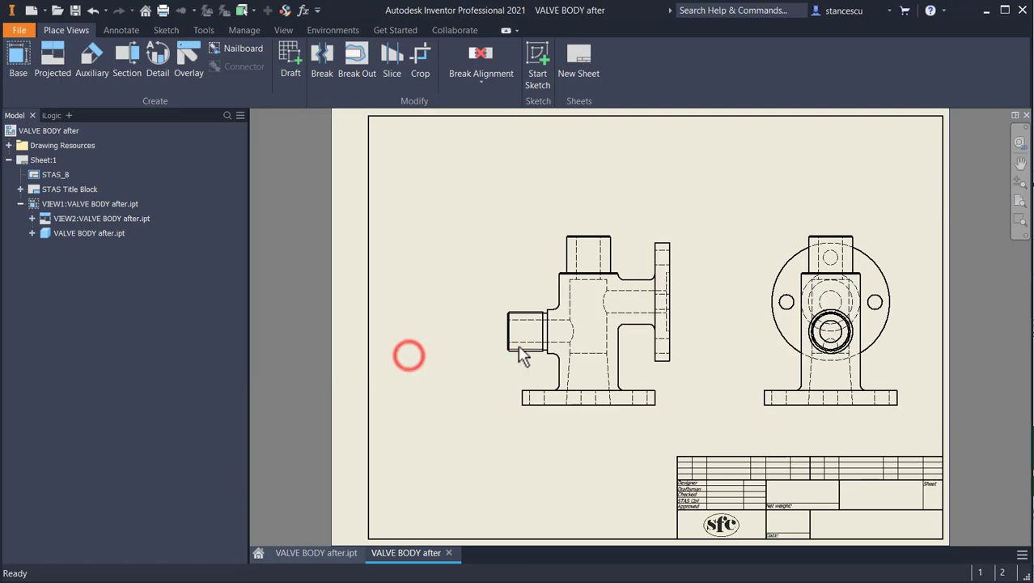
left_click_drag(679, 324, 662, 328)
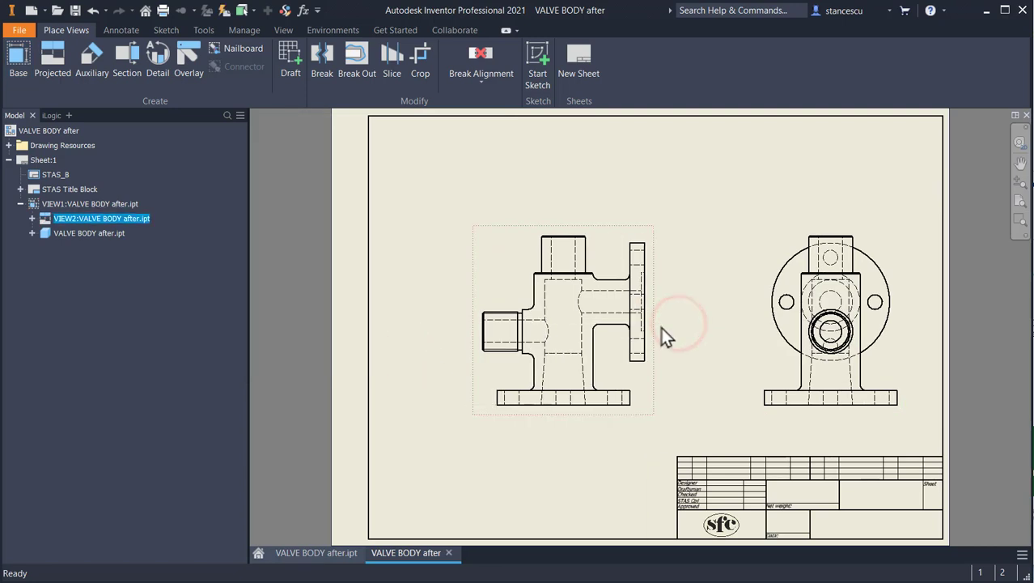
left_click(394, 170)
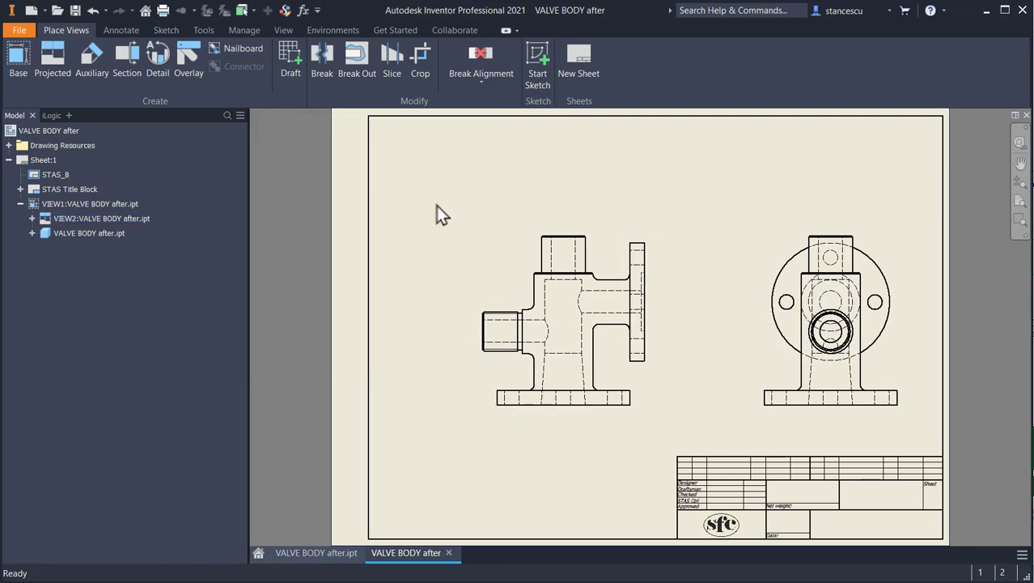
- Add a centerline bisector between the vertical bore's hidden edges in the projected side view
left_click(121, 30)
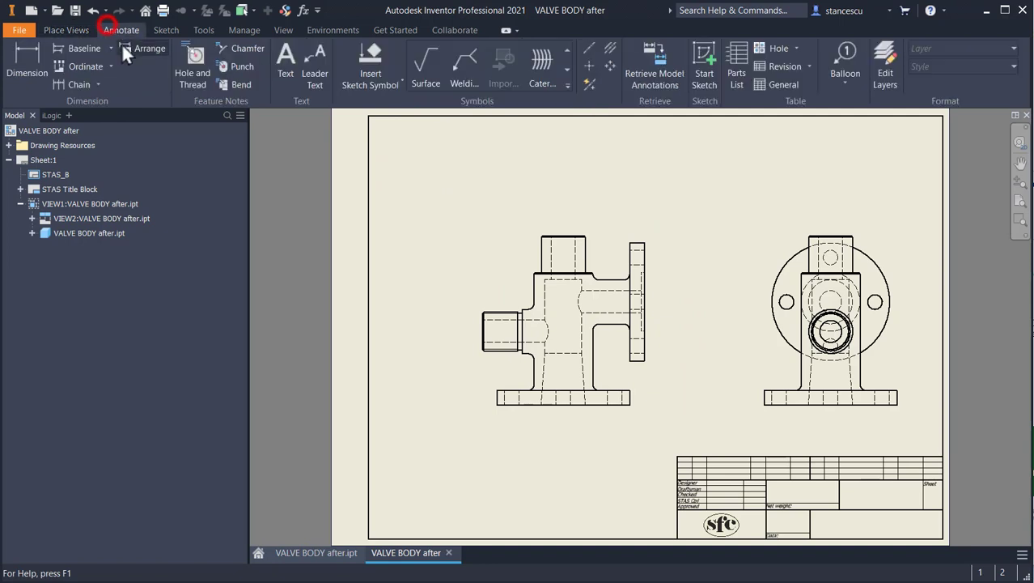
left_click(611, 48)
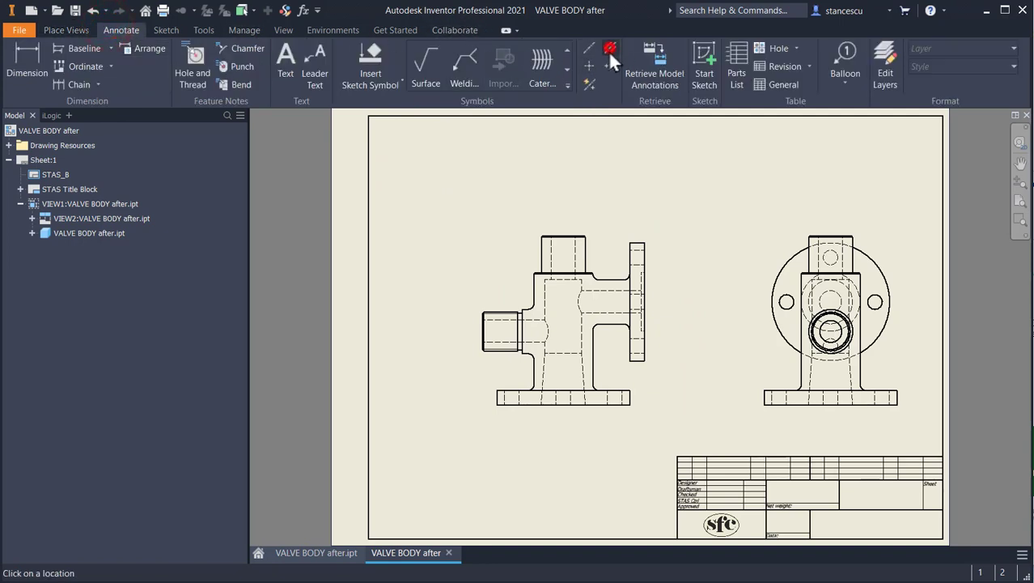
scroll(534, 381, "up", 5)
scroll(543, 369, "down", 6)
scroll(542, 365, "up", 3)
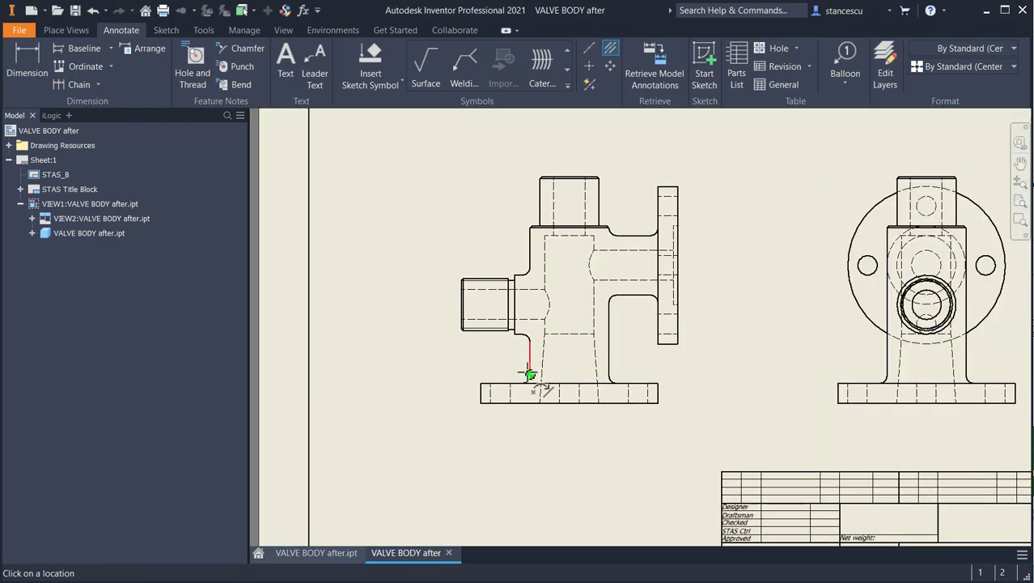
left_click(545, 253)
left_click(594, 315)
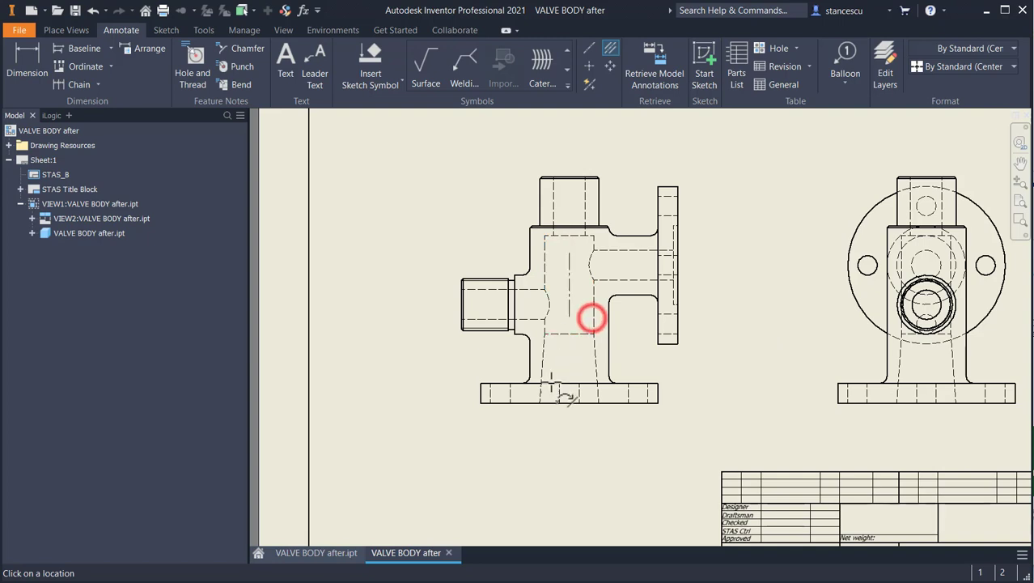
- Add centerline bisectors along the bores of the threaded branch and the flanged branch in the side view
left_click(490, 291)
left_click(490, 318)
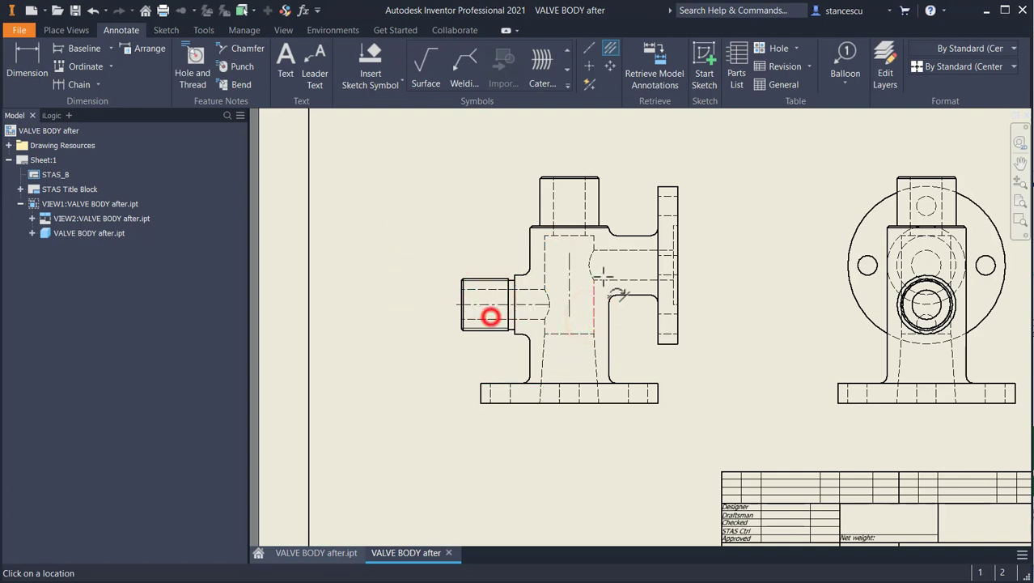
left_click(616, 251)
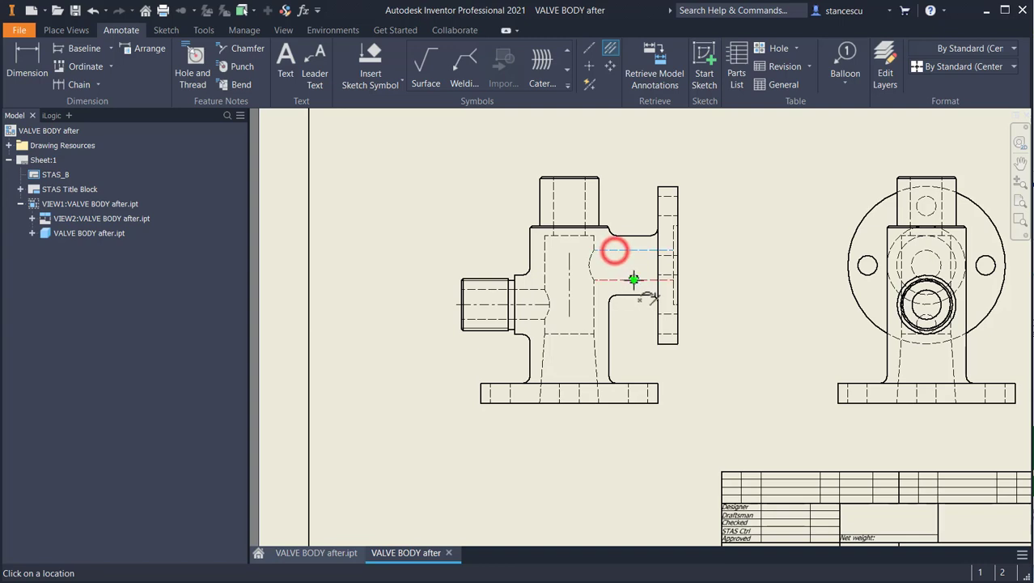
left_click(652, 280)
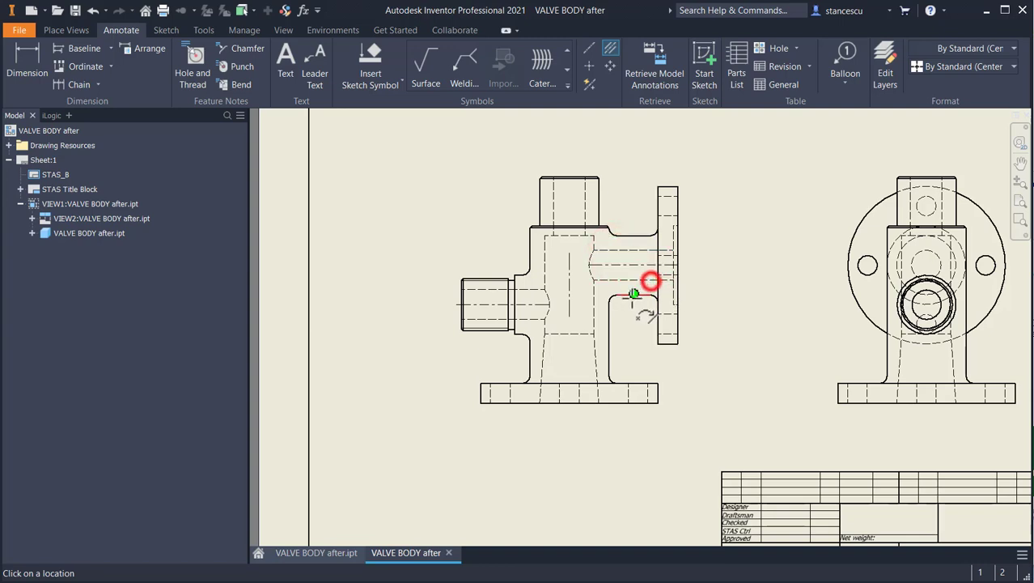
- Add a centerline bisector between the outer vertical edges of the valve body in the front view
left_click(883, 357)
left_click(964, 351)
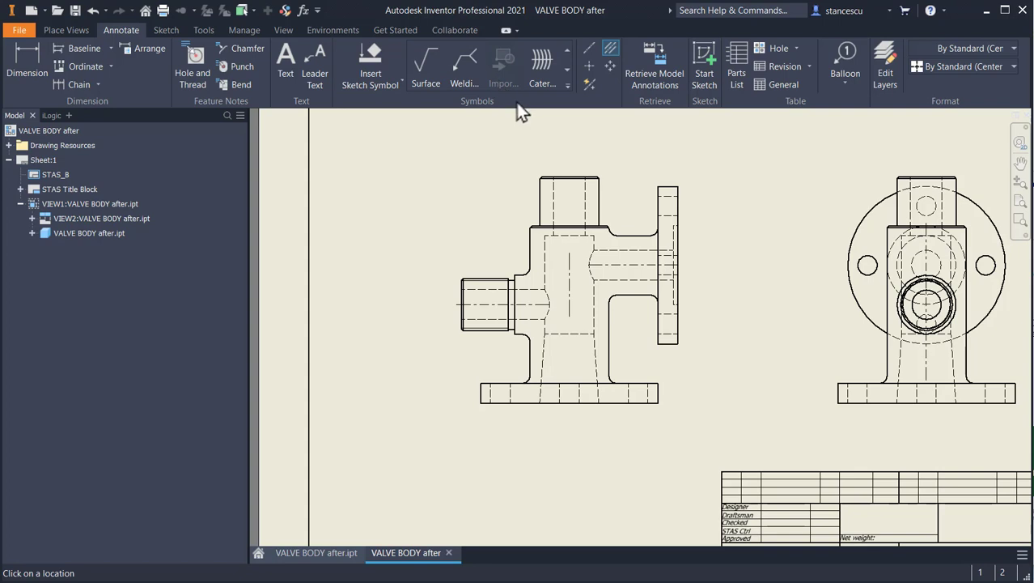
key("Escape")
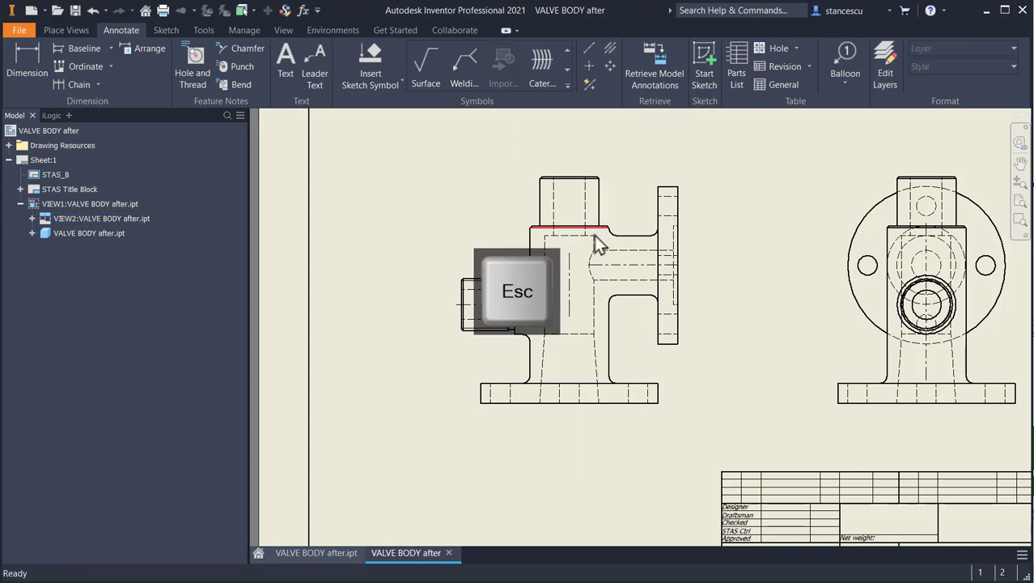
- Extend the three side-view centerlines so they run past the body's ends, into its middle and beyond the flange face
left_click_drag(571, 252, 570, 160)
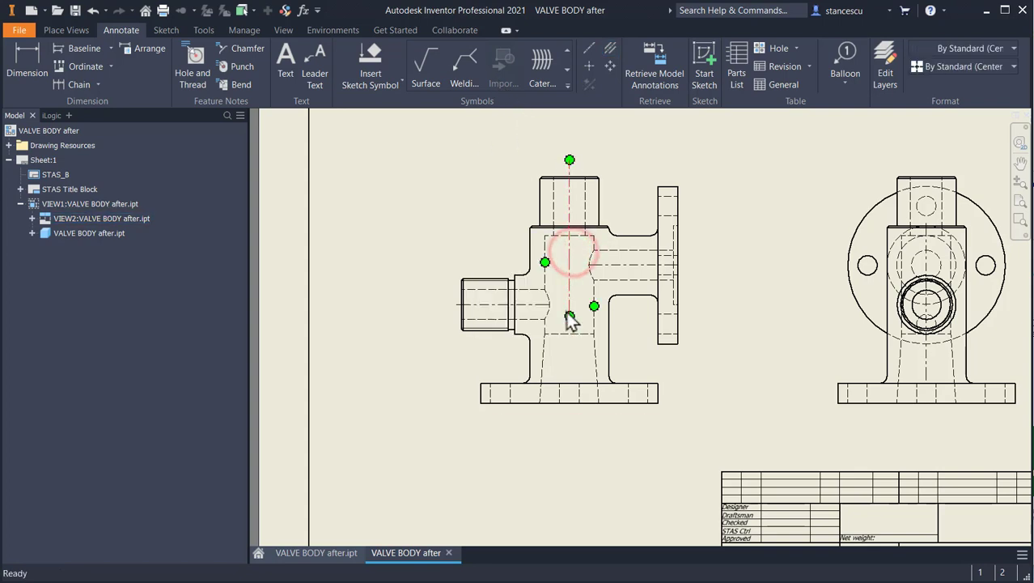
left_click_drag(570, 315, 570, 414)
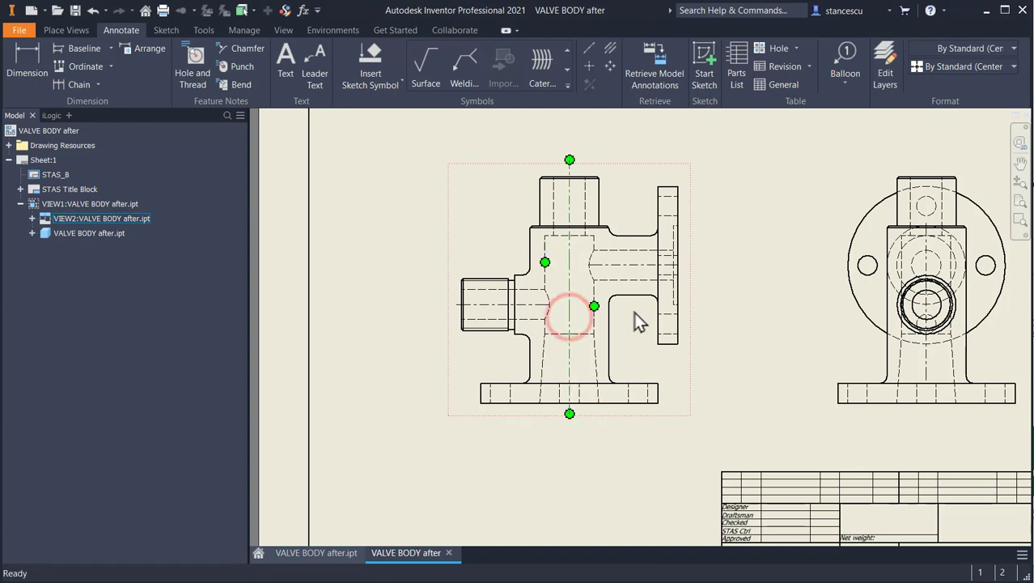
left_click_drag(552, 303, 581, 303)
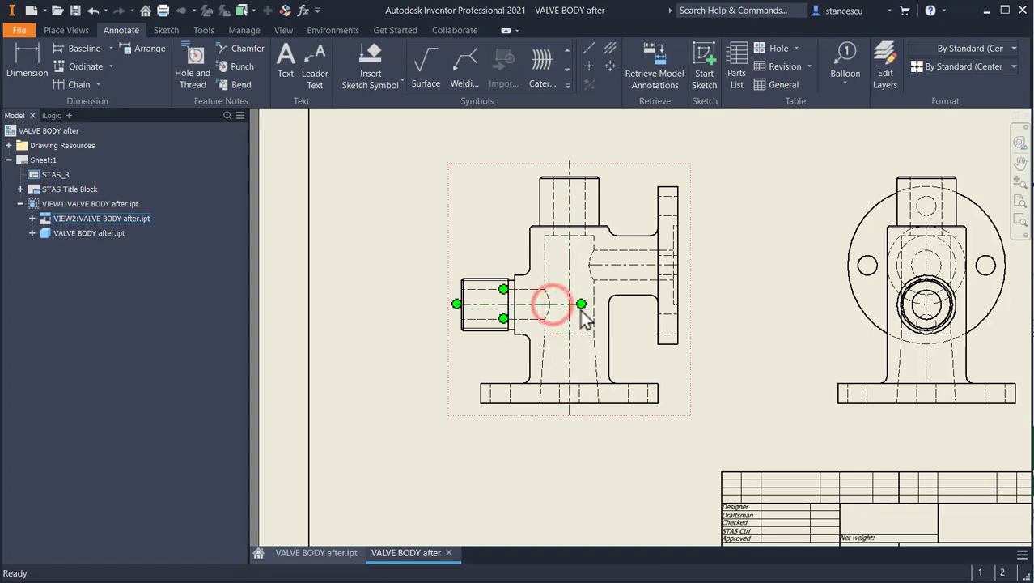
left_click_drag(590, 263, 559, 264)
left_click_drag(680, 265, 690, 264)
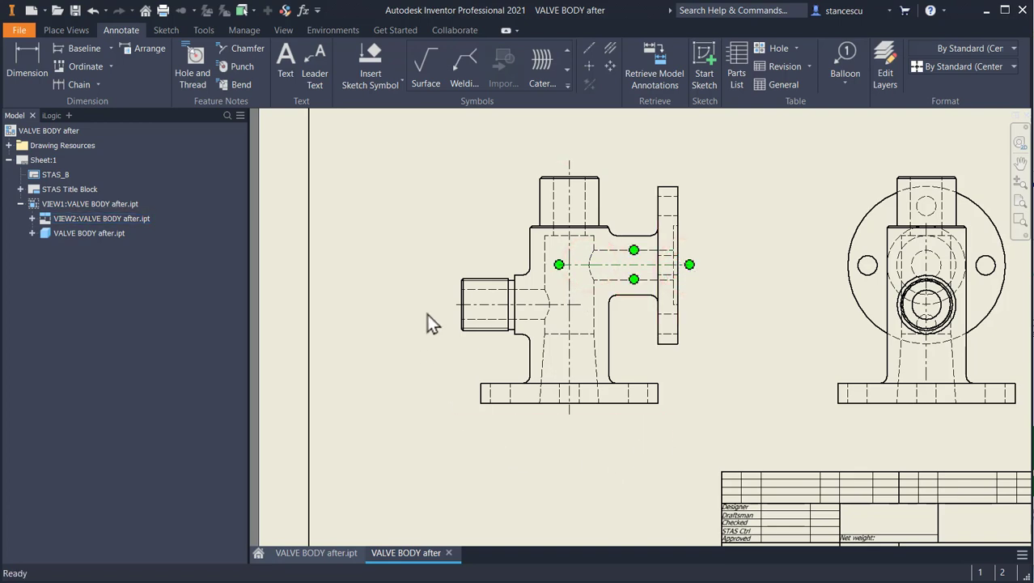
left_click(451, 430)
- Add a center mark to the flange's large outer circle in the front view
middle_click_drag(787, 300, 625, 263)
scroll(801, 228, "up", 3)
mouse_move(791, 230)
middle_mouse_down()
mouse_move(765, 298)
mouse_move(764, 288)
middle_mouse_up()
left_click(590, 65)
left_click(665, 170)
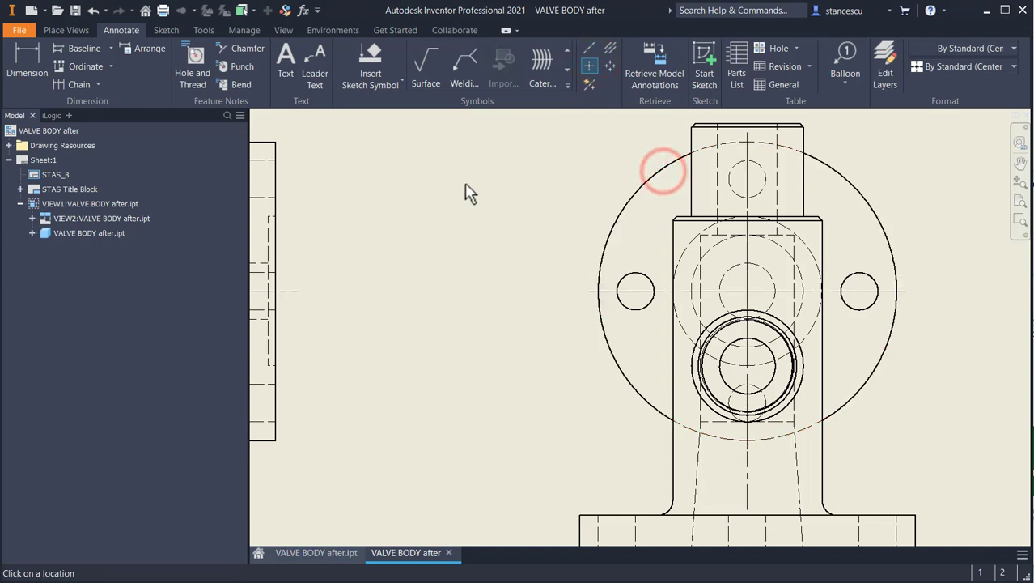
- Add a centered pattern through the flange's four bolt holes in the front view and stretch its open end to complete the bolt circle
left_click(611, 64)
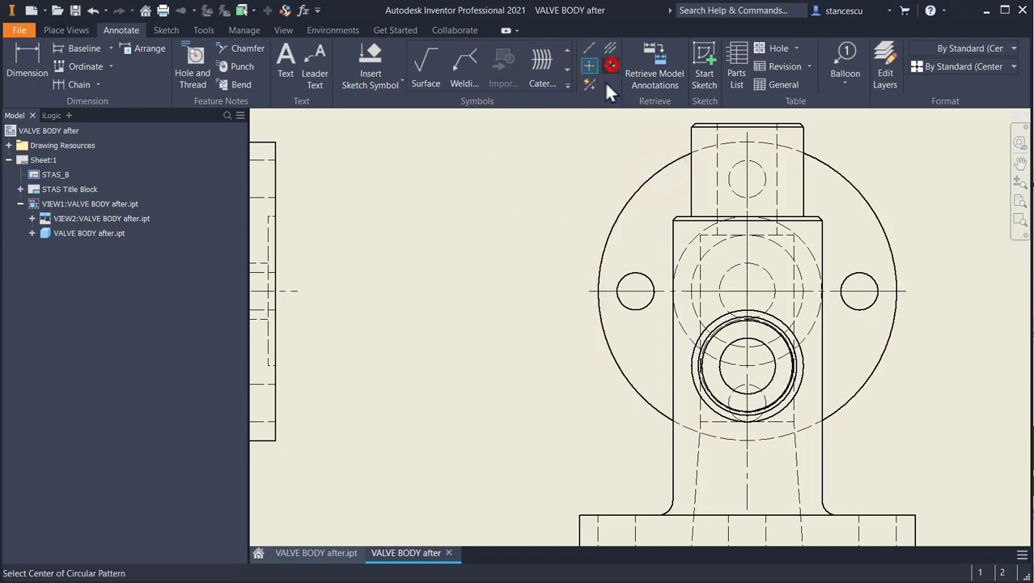
left_click(748, 292)
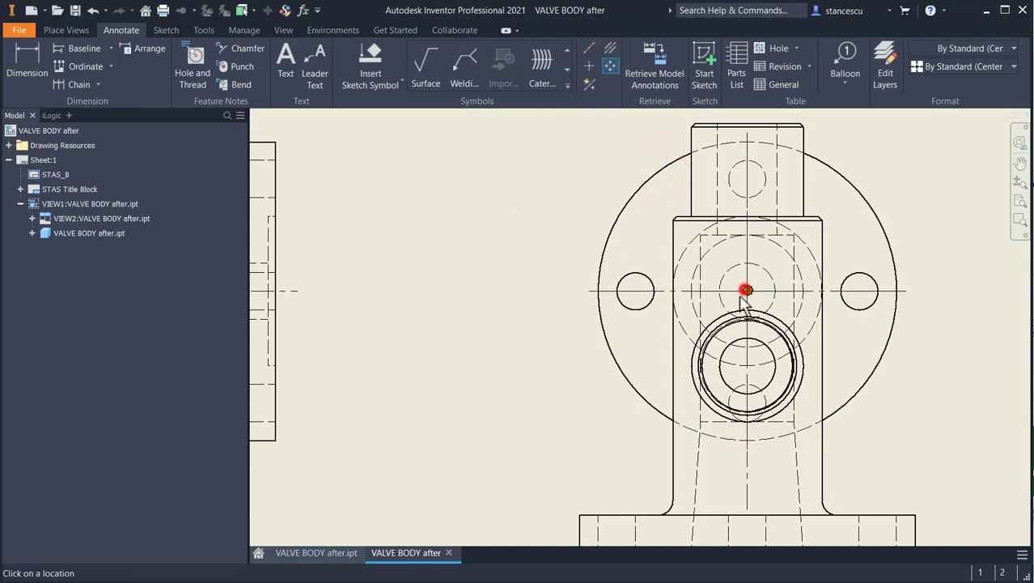
left_click(637, 307)
left_click(731, 182)
left_click(859, 291)
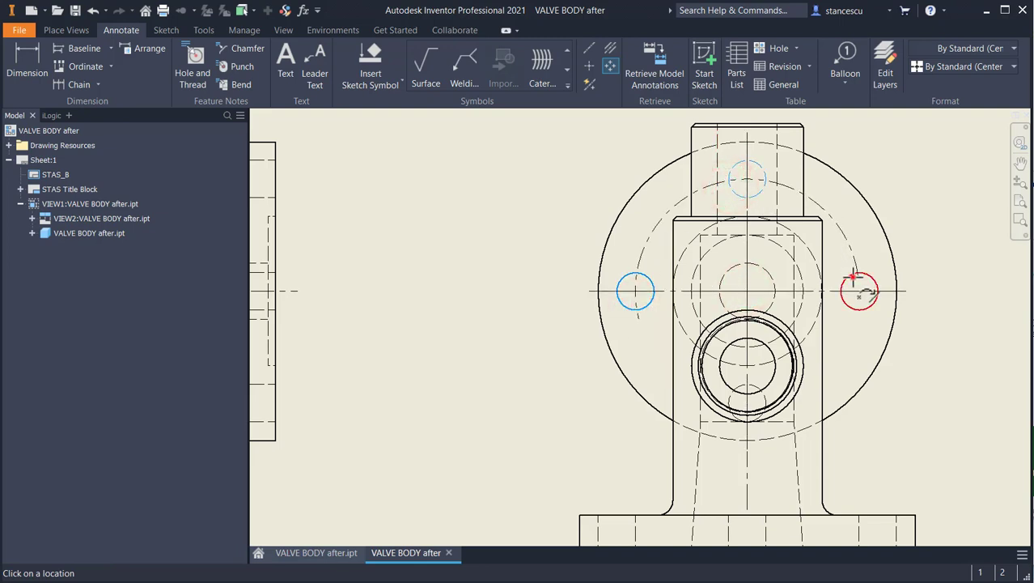
left_click(763, 399)
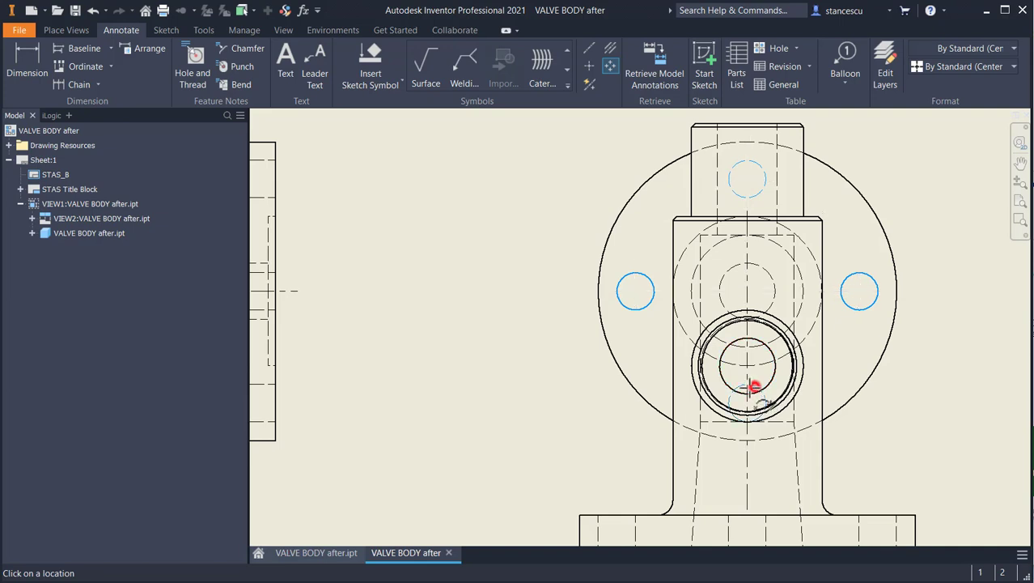
right_click(653, 364)
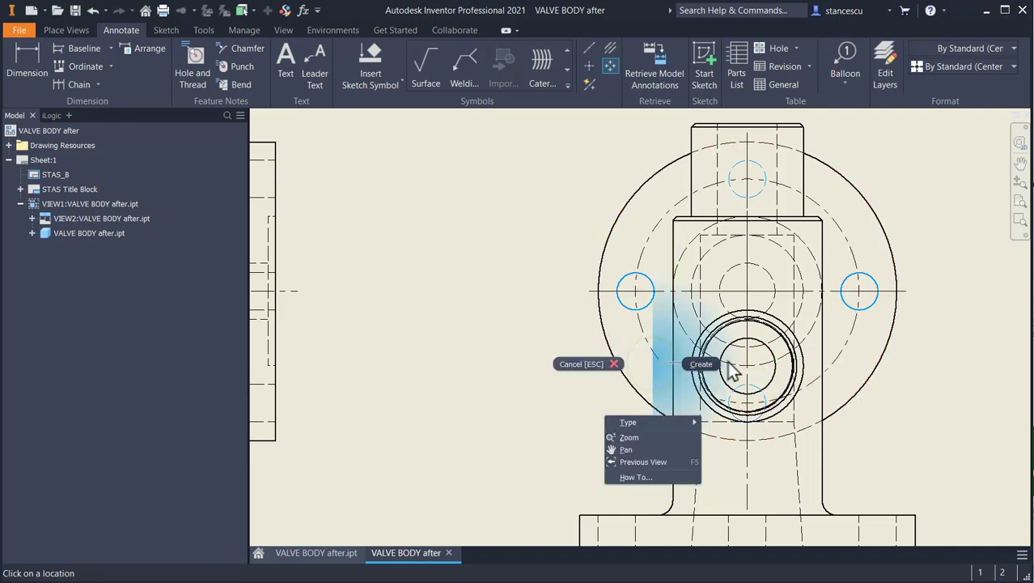
left_click(697, 364)
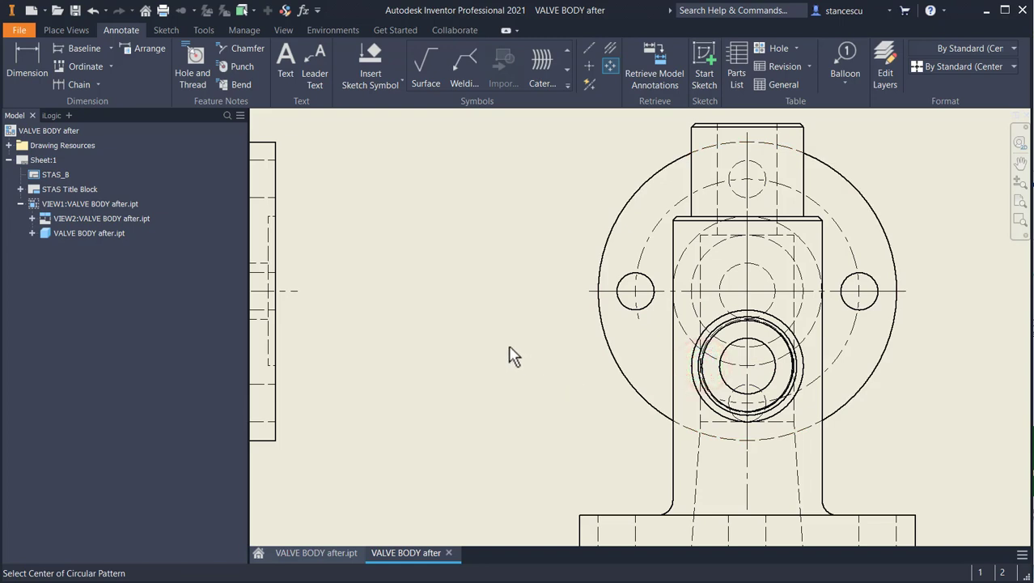
key("Escape")
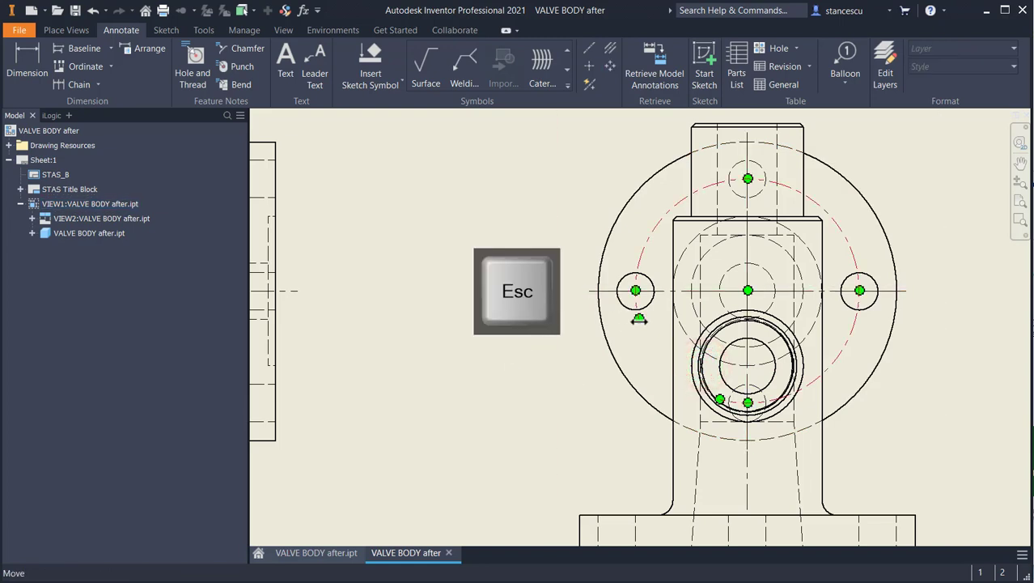
left_click(639, 320)
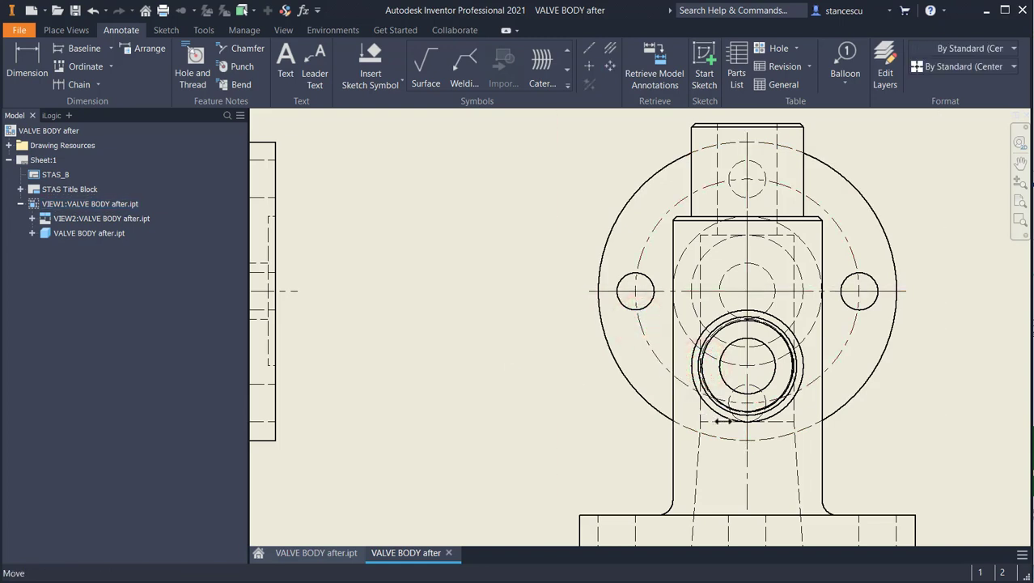
left_click(408, 347)
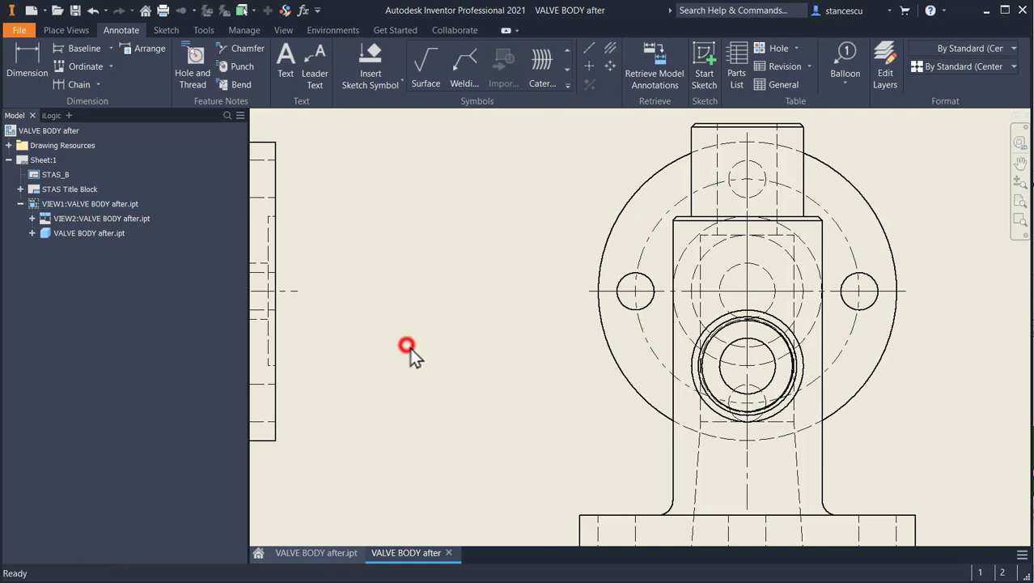
- Add a center mark to the threaded branch's circles in the front view
left_click(590, 66)
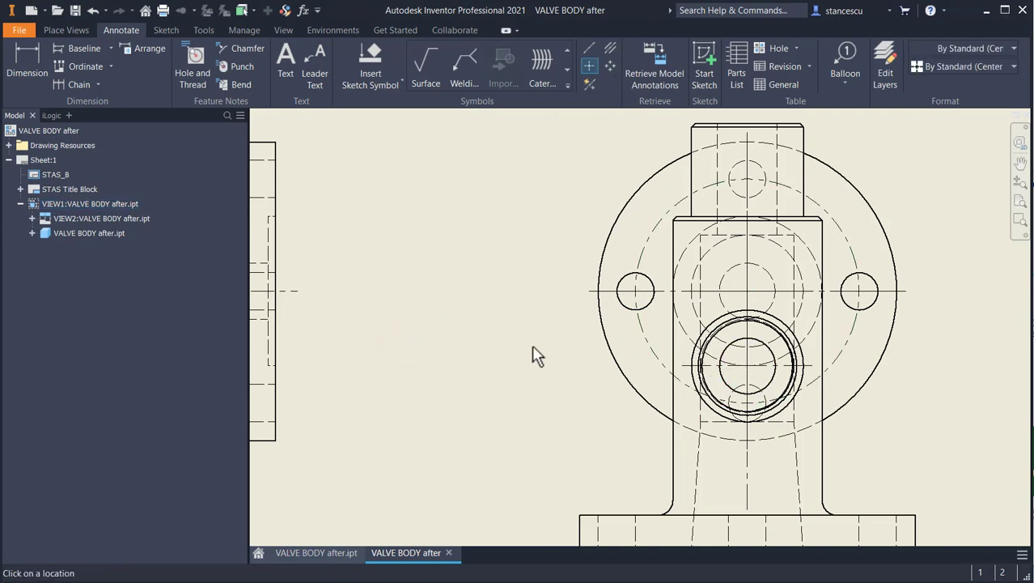
scroll(510, 324, "down", 2)
scroll(693, 296, "up", 3)
key("Escape")
- Dimension the valve body's overall height on the flange side of the front view, from the top edge to the base's bottom corner
left_click(24, 65)
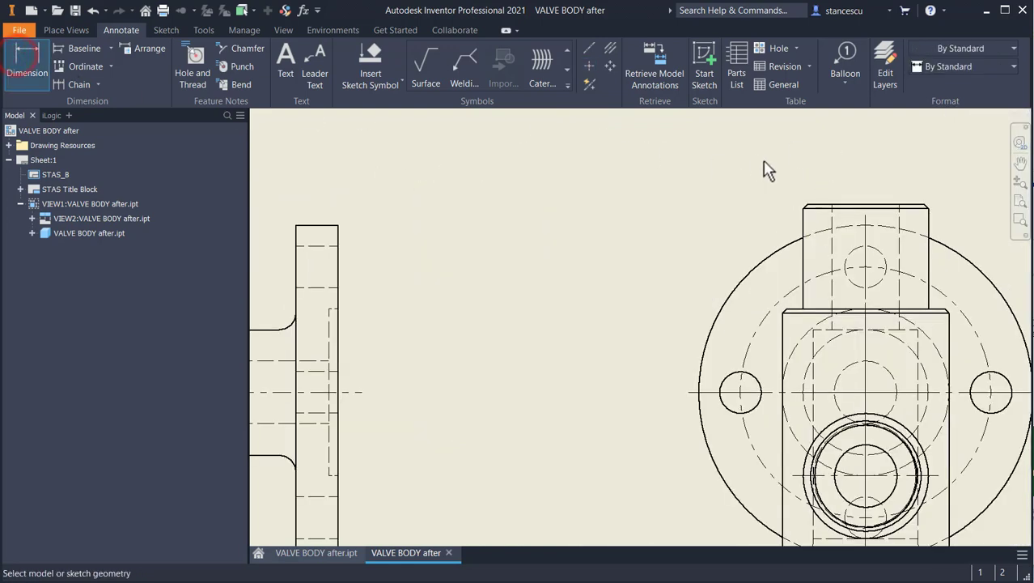
left_click(821, 208)
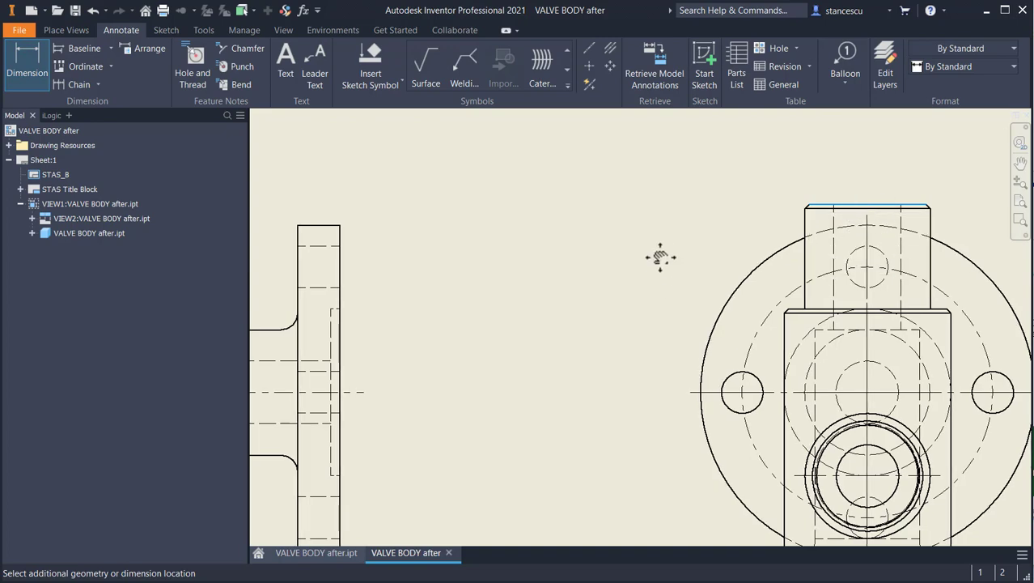
middle_click_drag(658, 261, 640, 108)
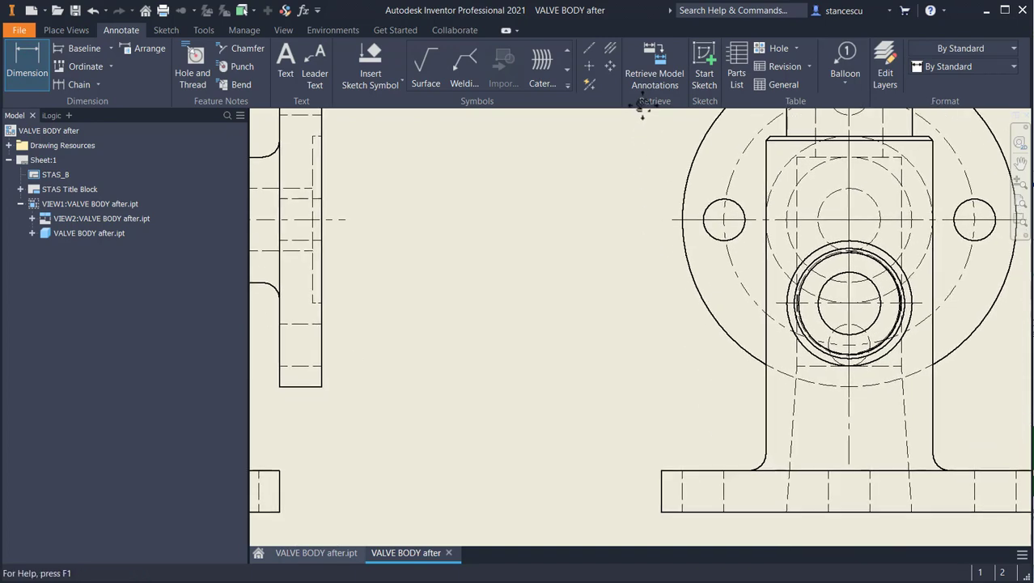
left_click(661, 510)
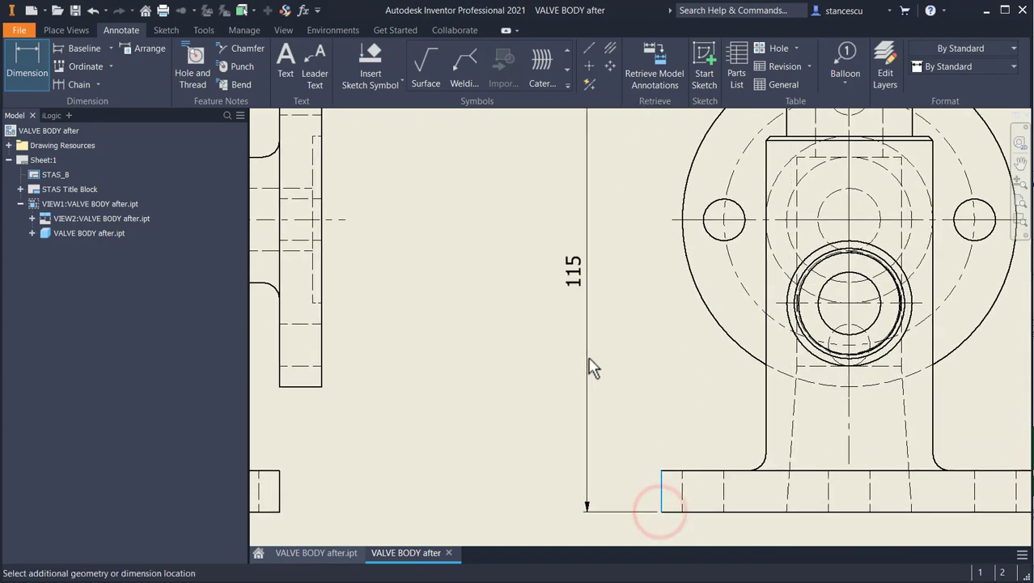
left_click(588, 357)
- Dimension the distances from the vertical centerline to the flange face and to the threaded end, aligned below the side view
scroll(500, 387, "up", 3)
mouse_move(509, 381)
middle_mouse_down()
mouse_move(672, 335)
mouse_move(792, 331)
mouse_move(768, 403)
middle_mouse_up()
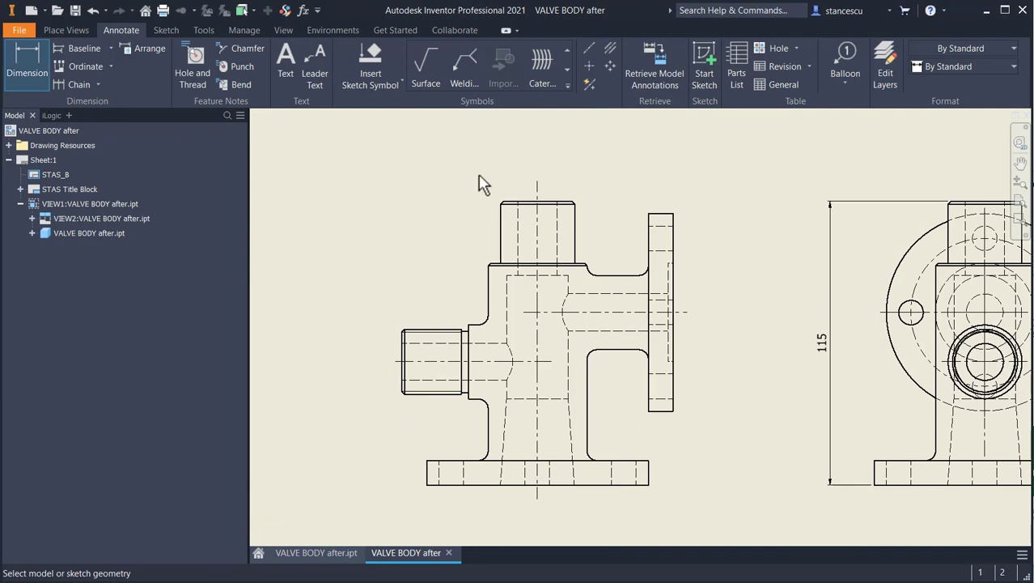
left_click(674, 221)
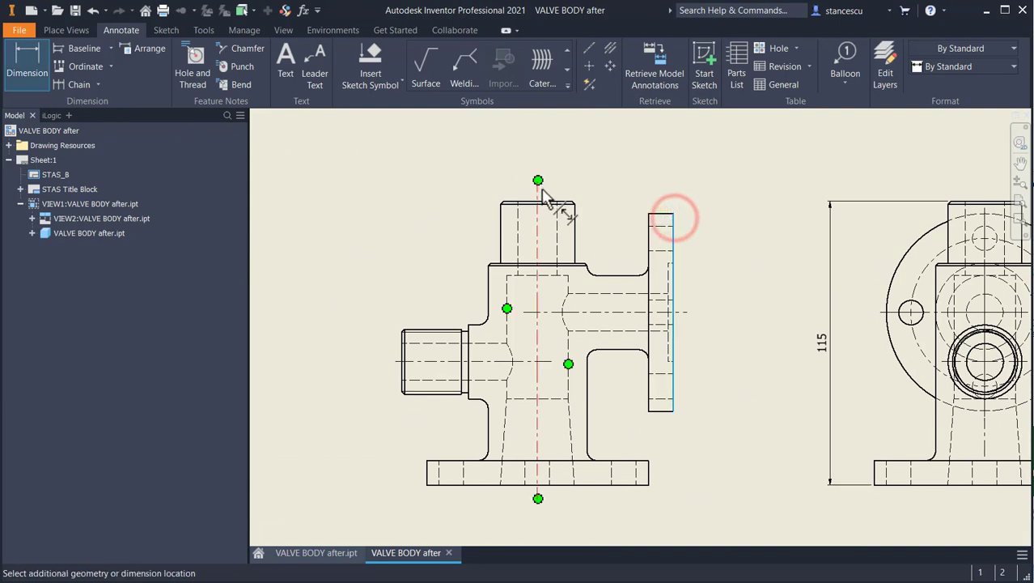
left_click(537, 182)
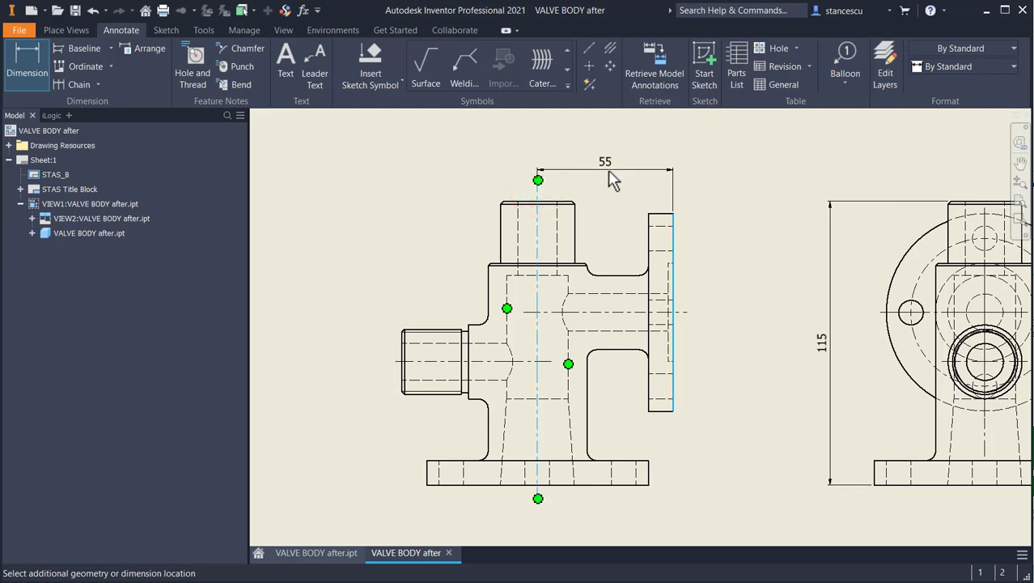
left_click(626, 528)
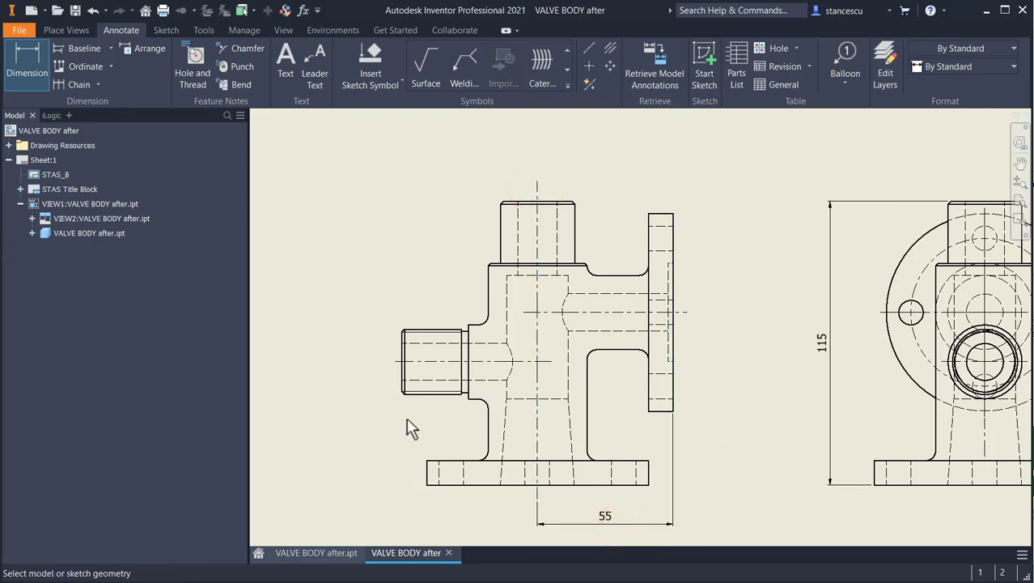
left_click(402, 377)
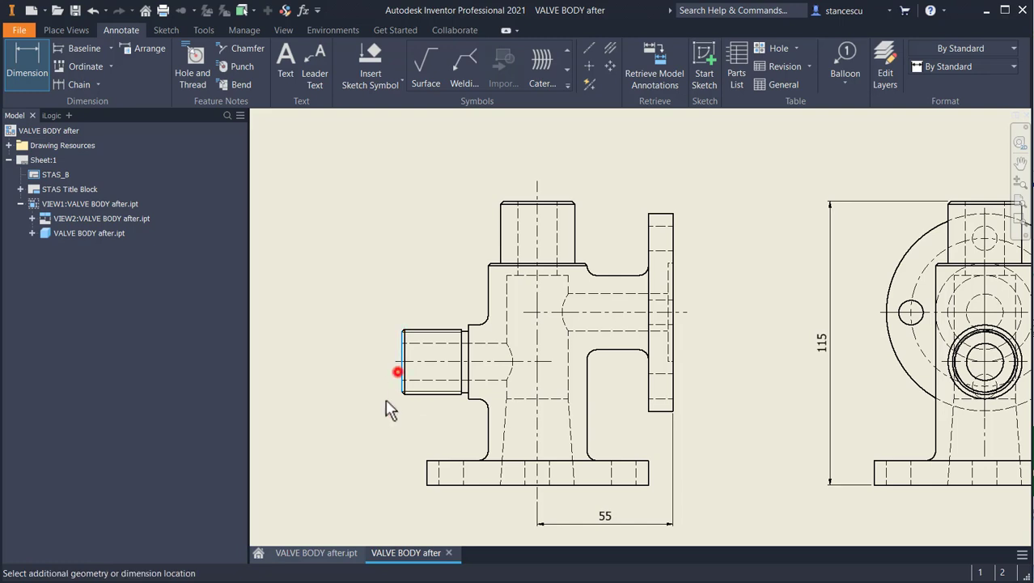
left_click(536, 437)
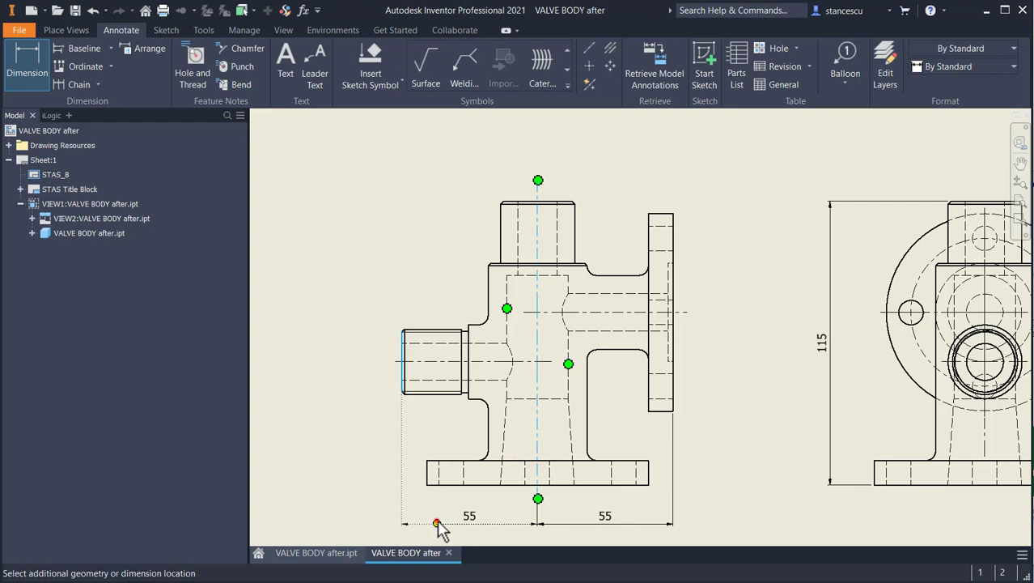
left_click(437, 521)
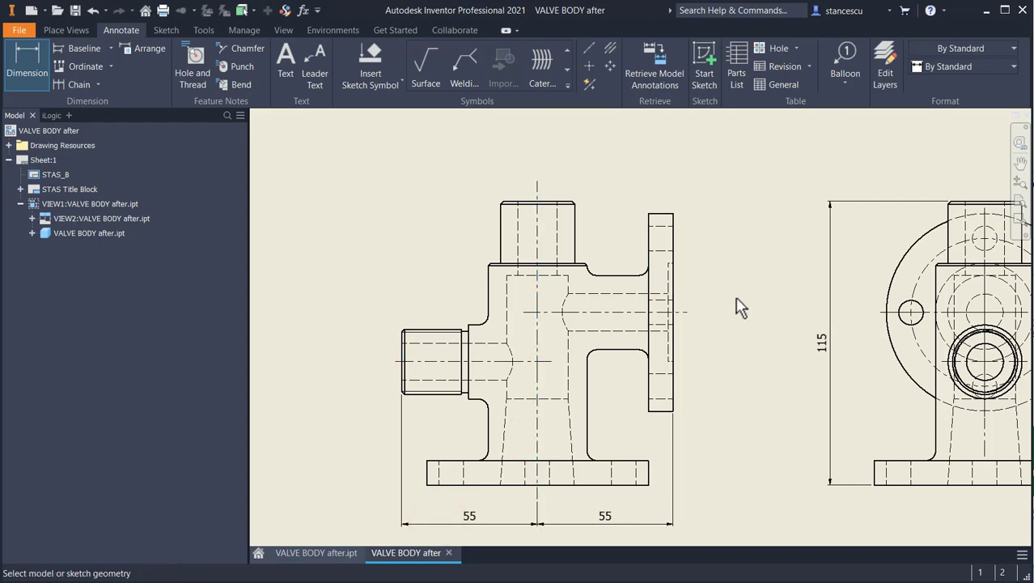
- Show the whole sheet and save the drawing as VALVE BODY after.idw
key("Home")
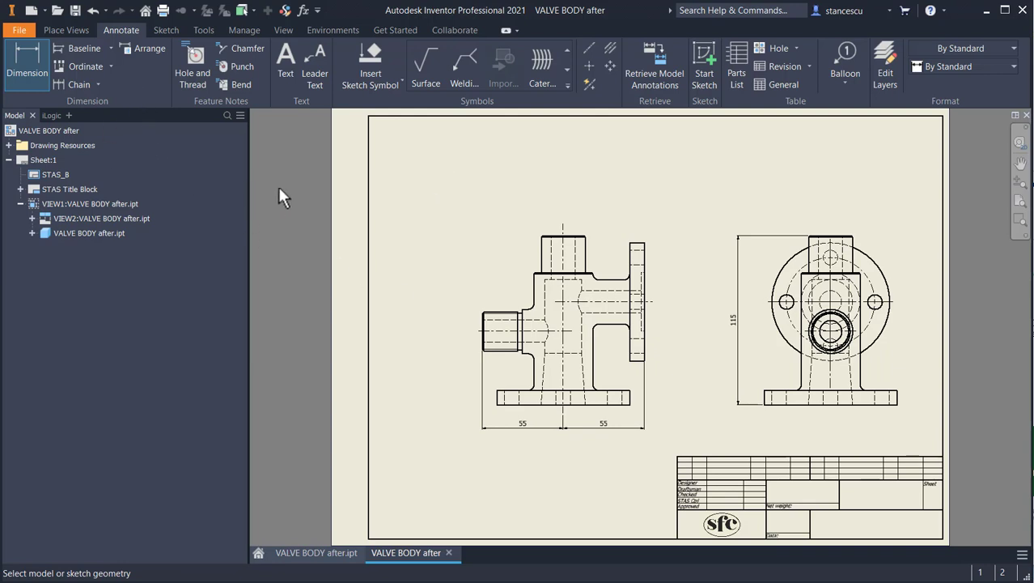
left_click(75, 11)
left_click(884, 499)
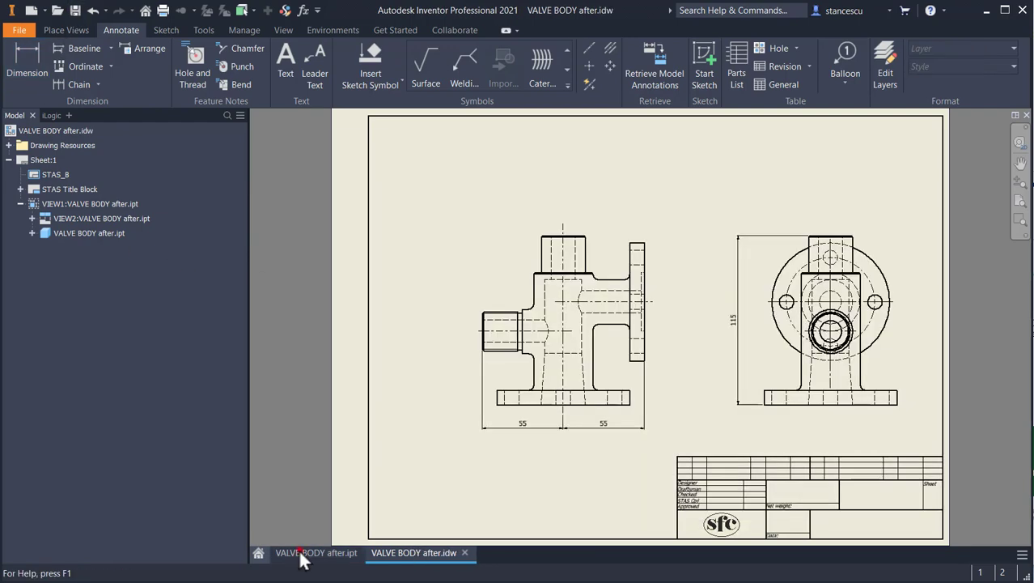
- In the part's Form 1, set Height to 130 mm, ThreadedFeature to 70 mm and FlangedFeature to 95 mm, and return to the drawing
left_click(300, 554)
left_click(123, 154)
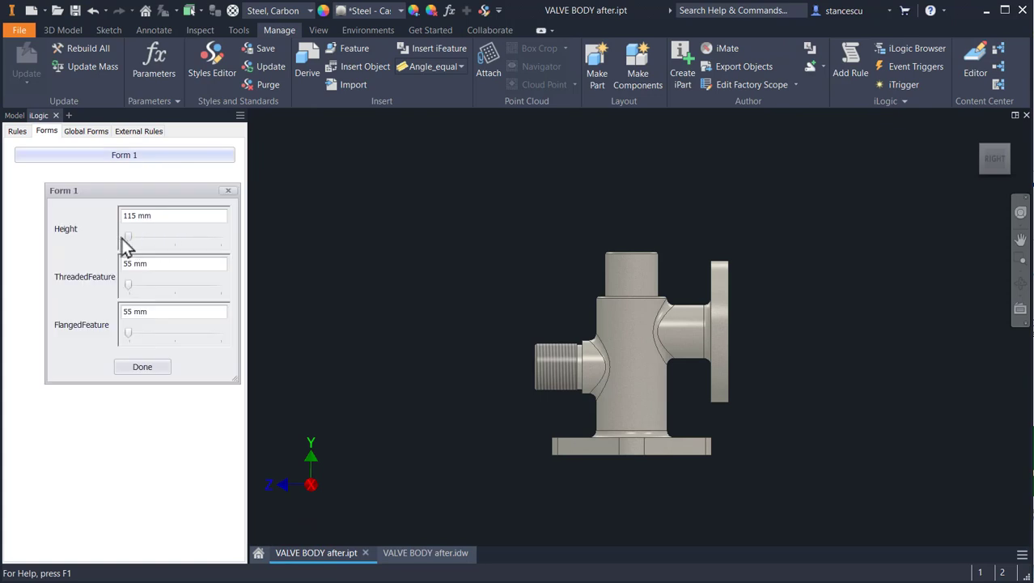
left_click_drag(128, 236, 174, 236)
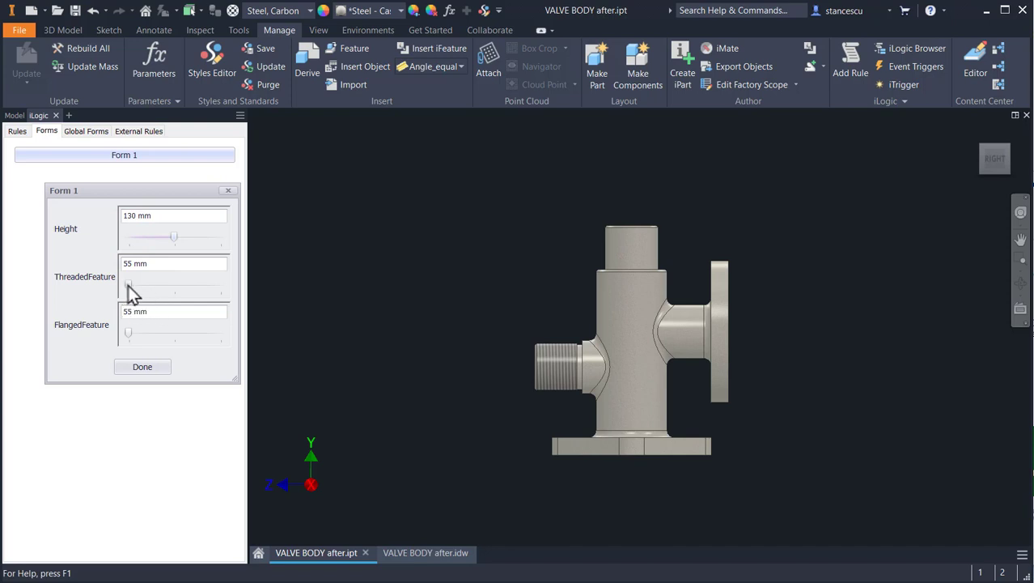
left_click_drag(128, 285, 208, 293)
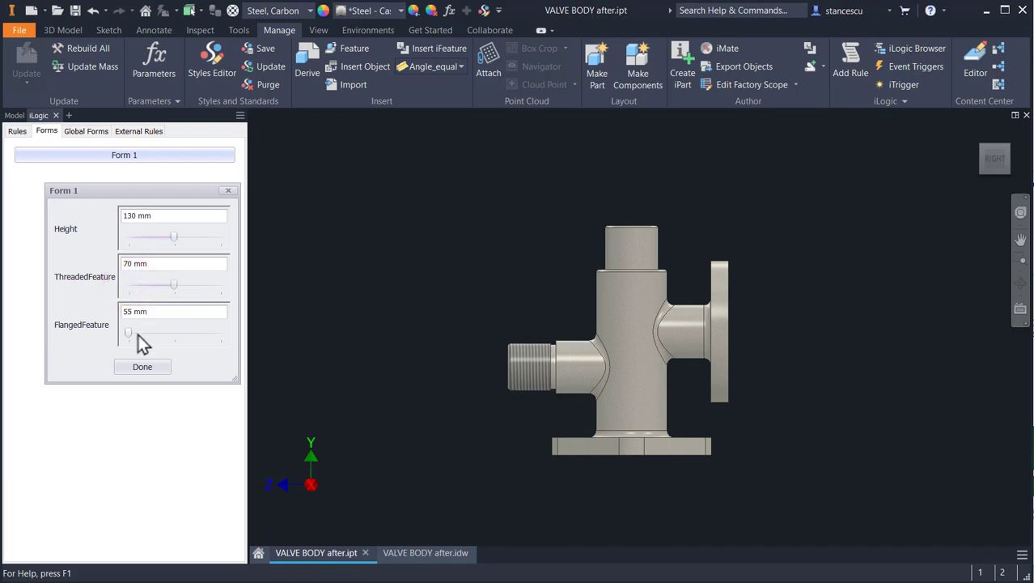
left_click_drag(126, 333, 227, 342)
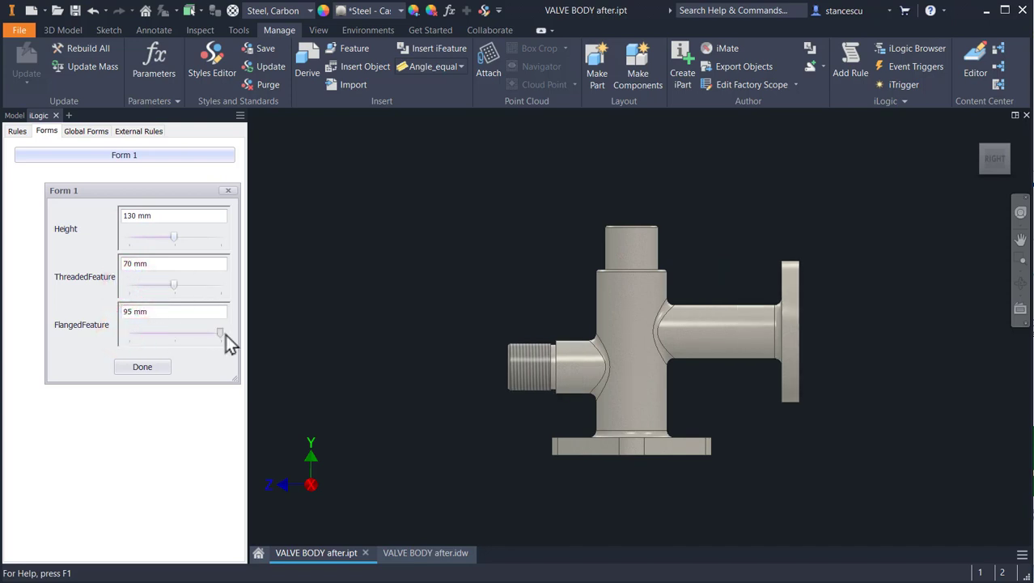
left_click(423, 557)
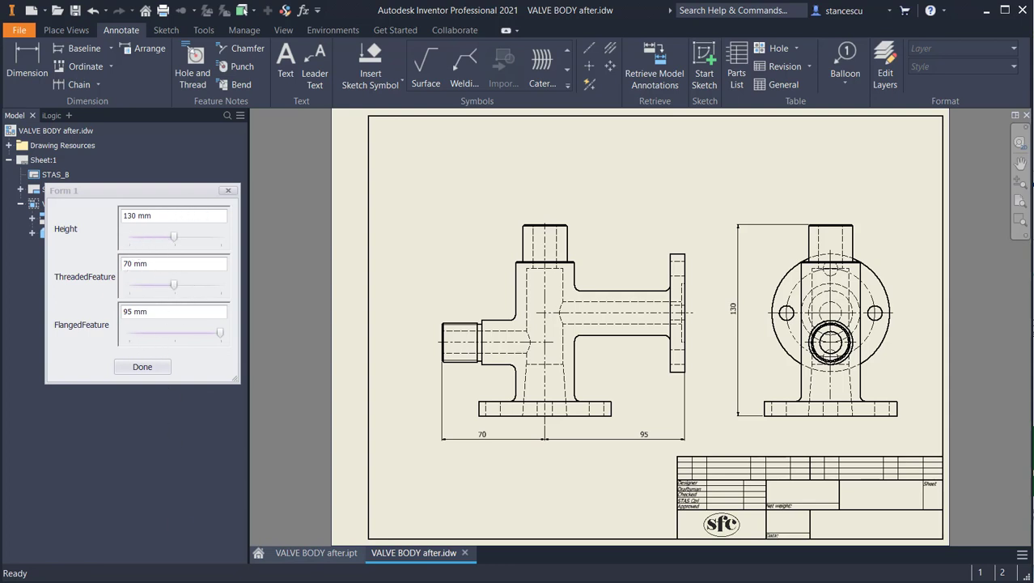
- Set Height to 145 mm in the part's Form 1 and inspect the height dimension in the drawing
left_click(333, 555)
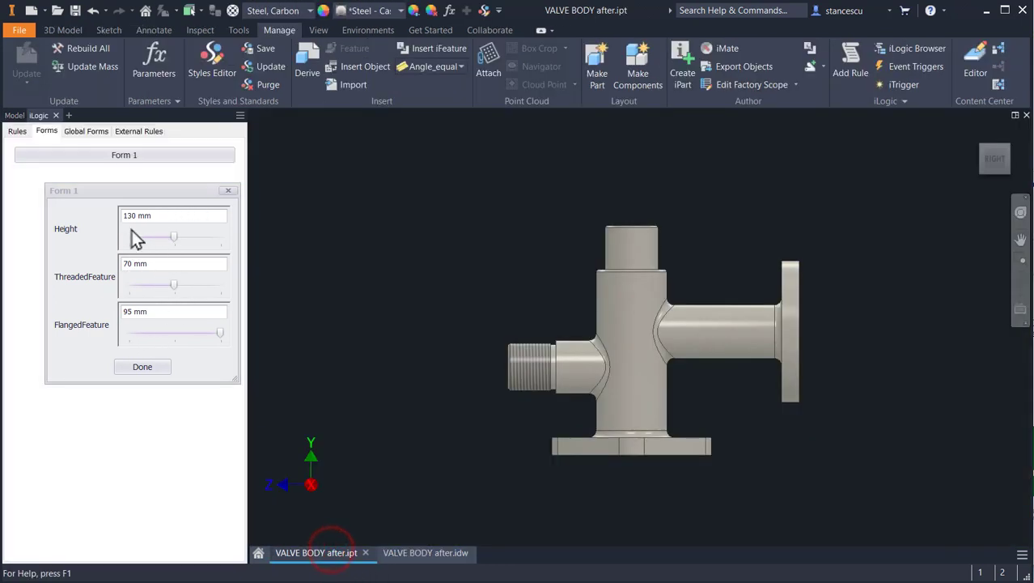
left_click_drag(174, 237, 221, 237)
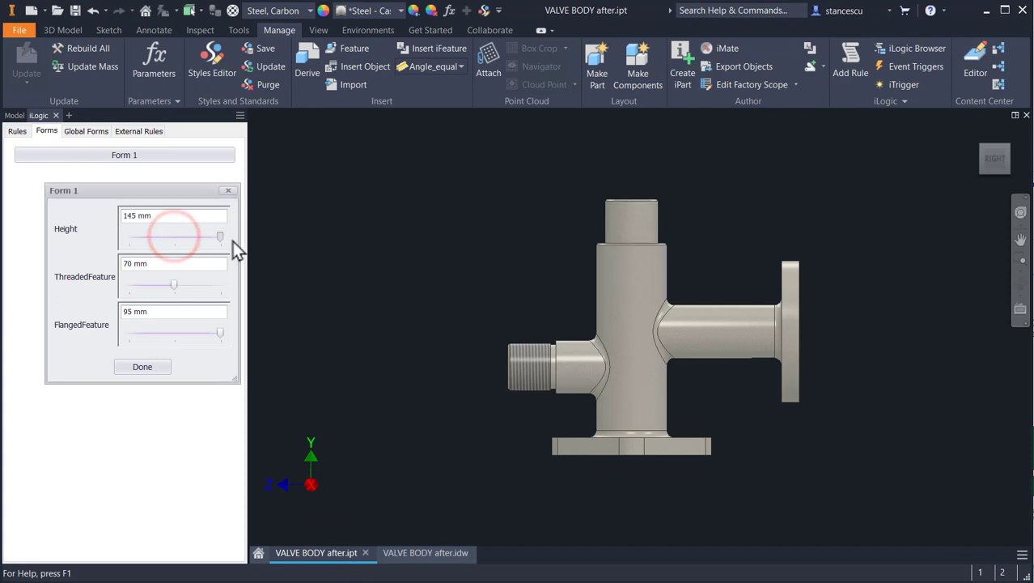
left_click(400, 551)
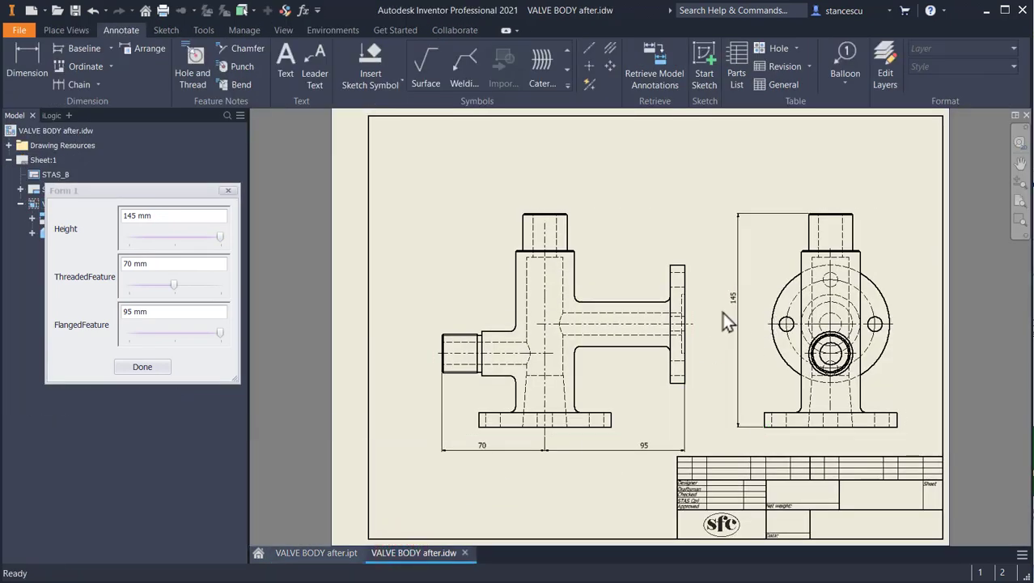
scroll(726, 326, "down", 3)
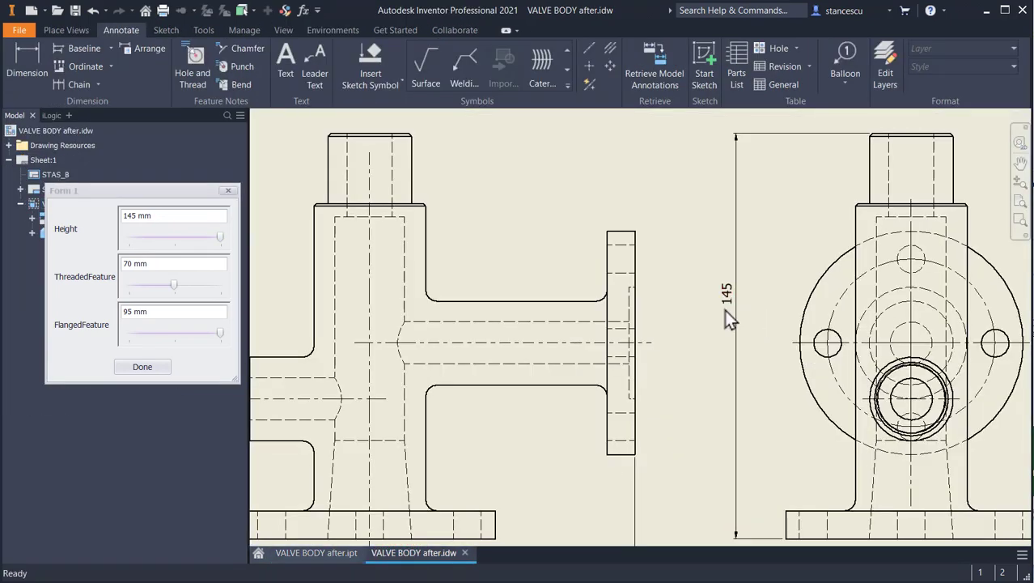
scroll(695, 354, "up", 3)
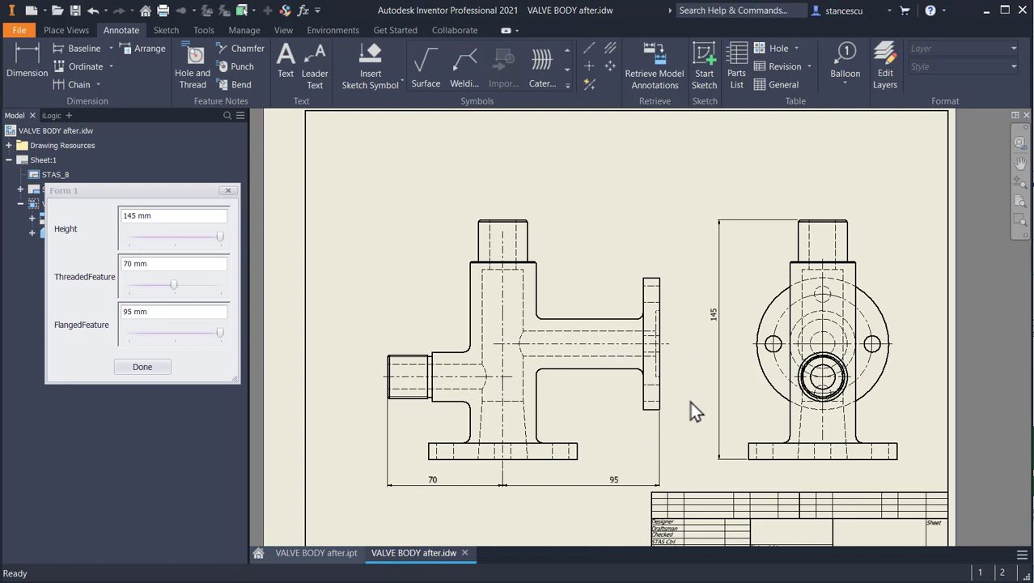